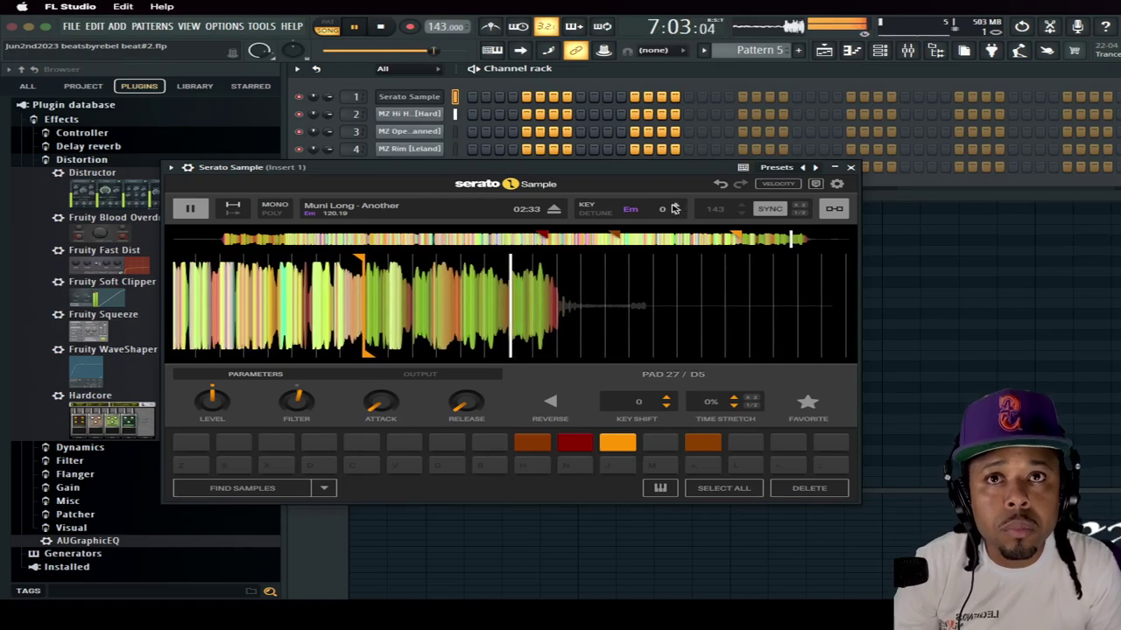
# Step: Raise the Serato Sample key shift to +6 (Bbm) and close the plugin window
pyautogui.click(674, 207)
pyautogui.click(674, 207)
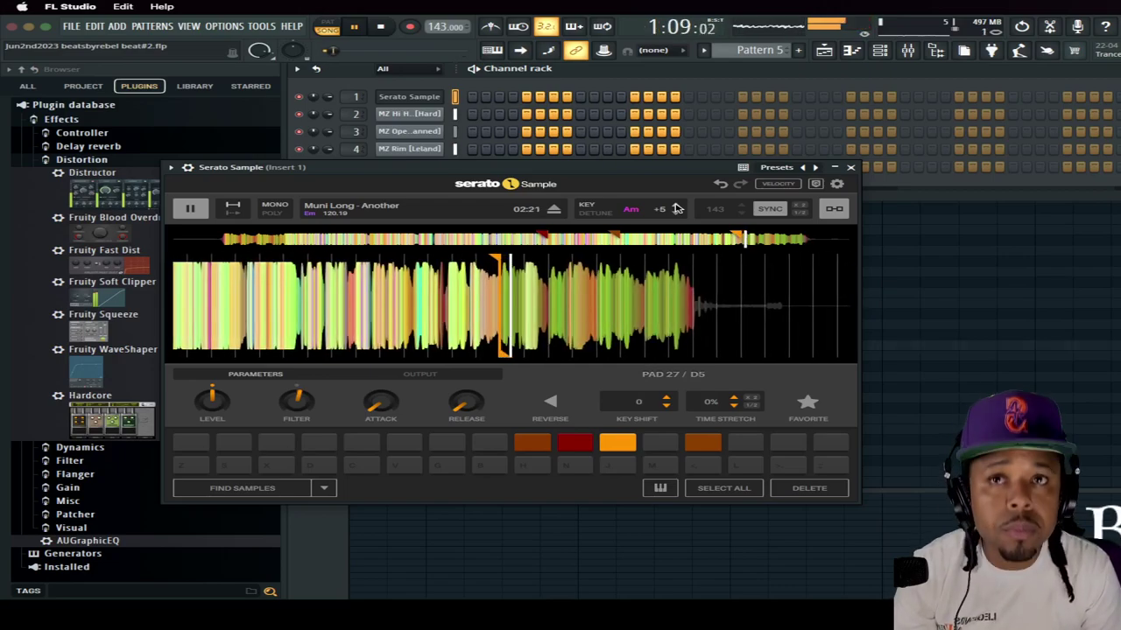
pyautogui.click(676, 208)
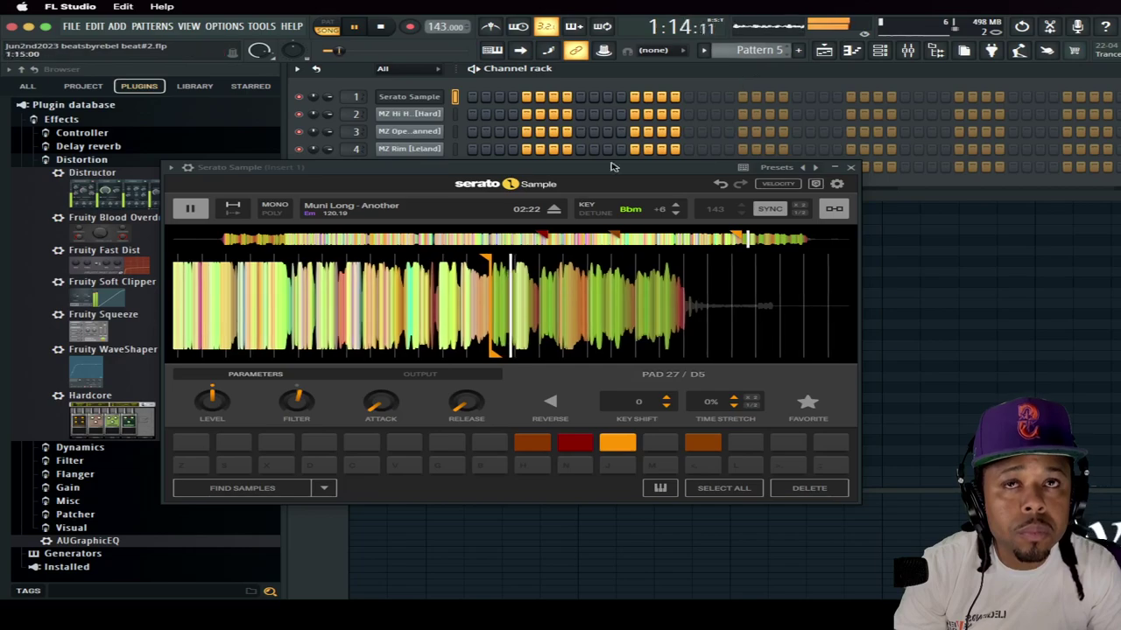
pyautogui.click(850, 167)
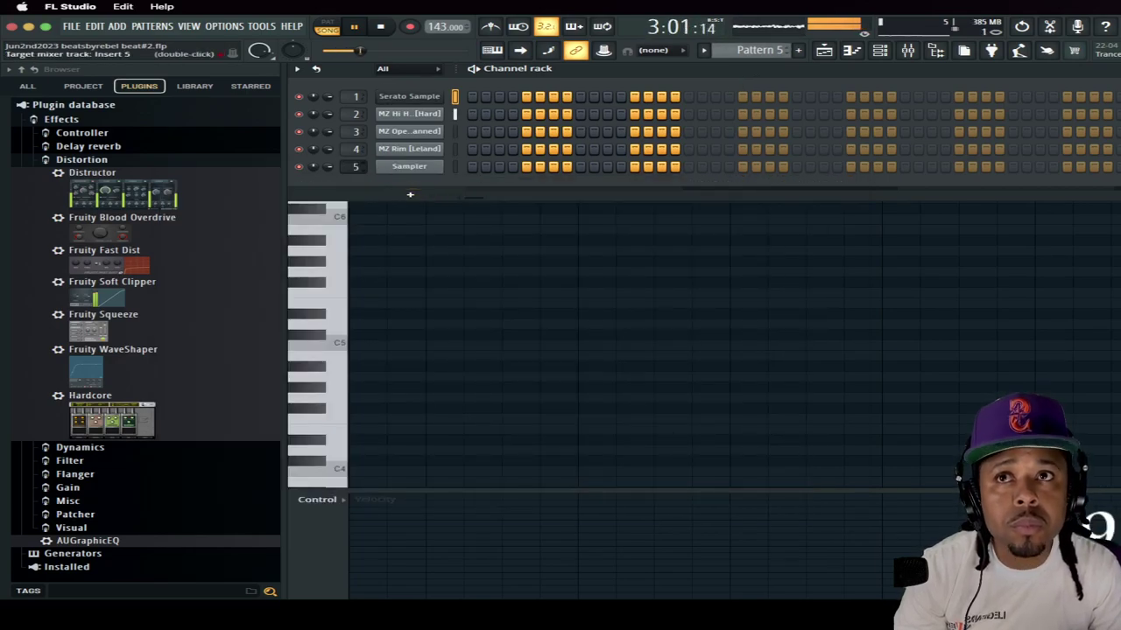
# Step: Load MZ 808 [Cxdy Beats].wav into the empty Sampler on channel 5 and audition it over the loop
pyautogui.click(425, 167)
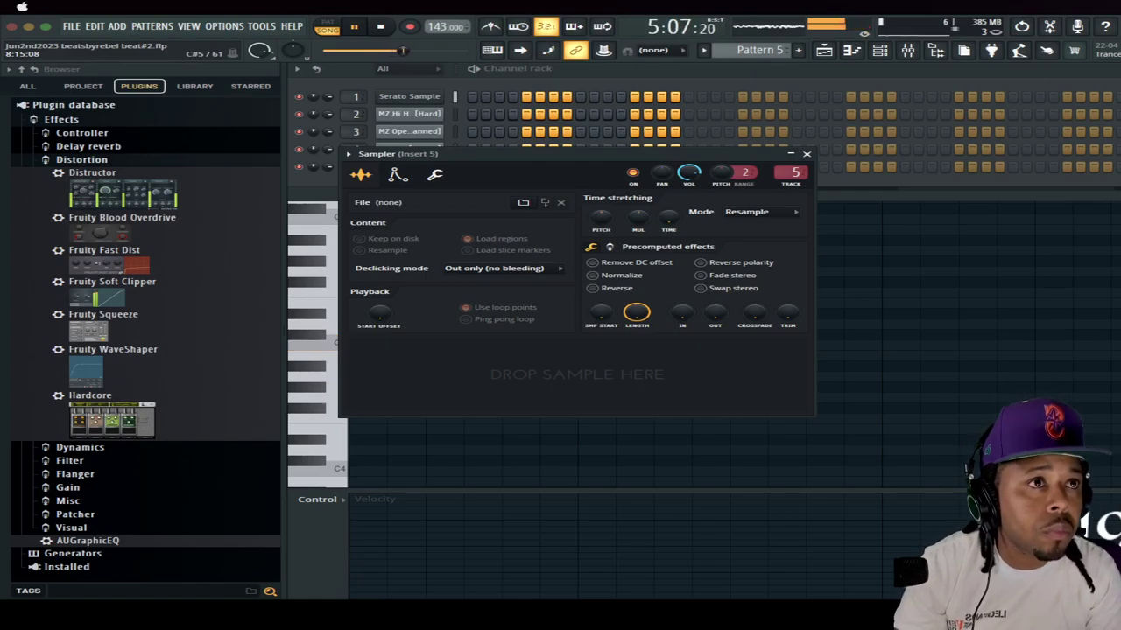
pyautogui.moveTo(596, 370); pyautogui.dragTo(595, 372)
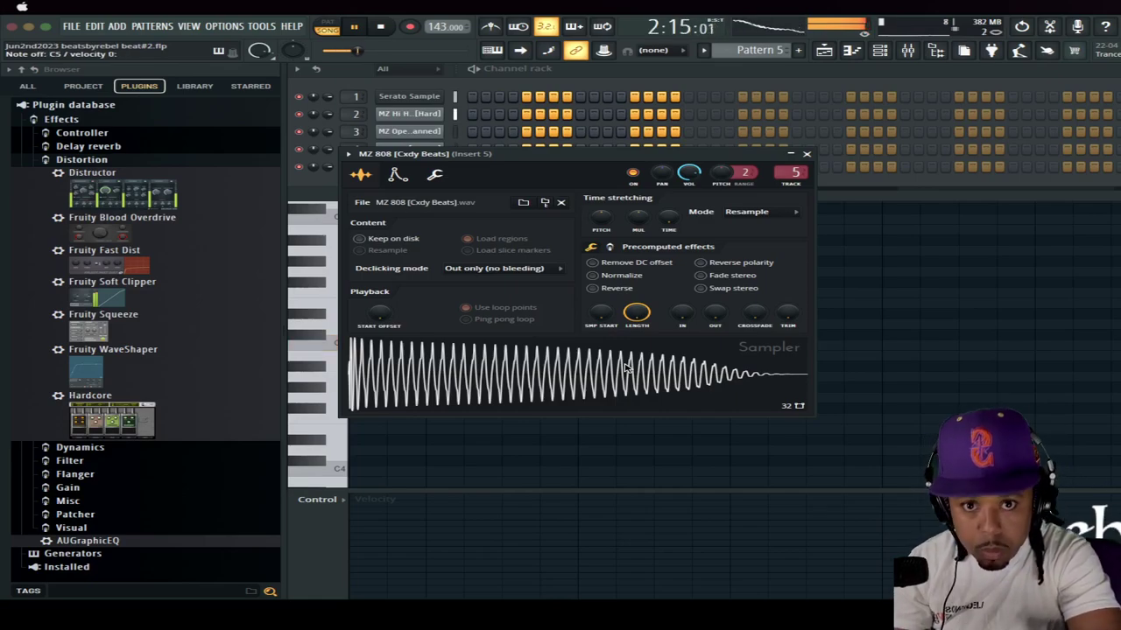
pyautogui.click(826, 72)
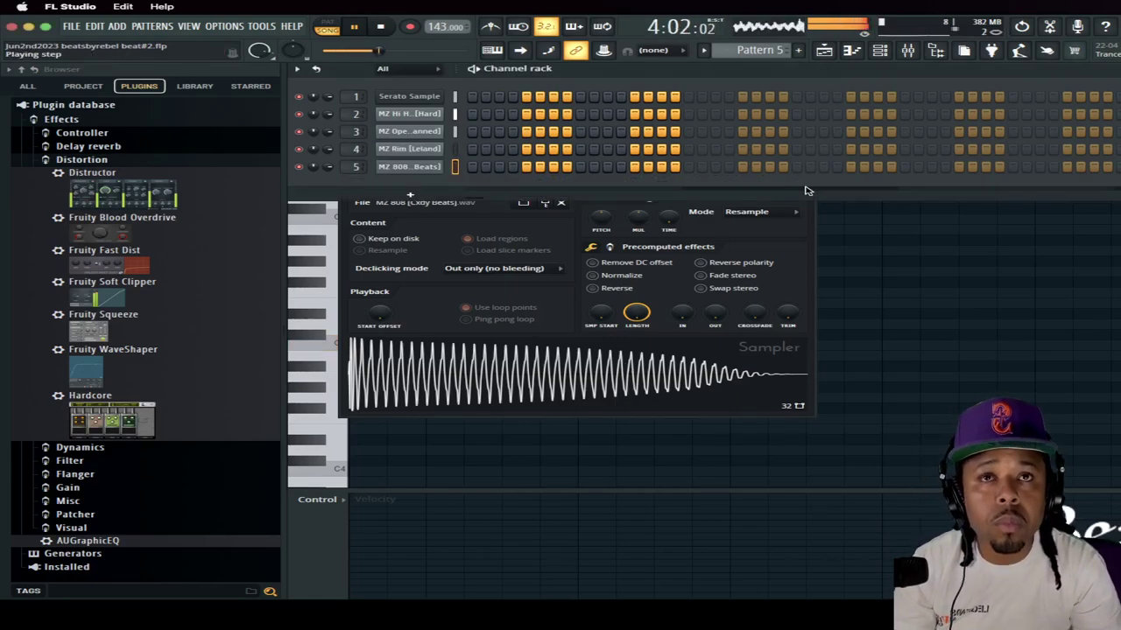
pyautogui.press('space')
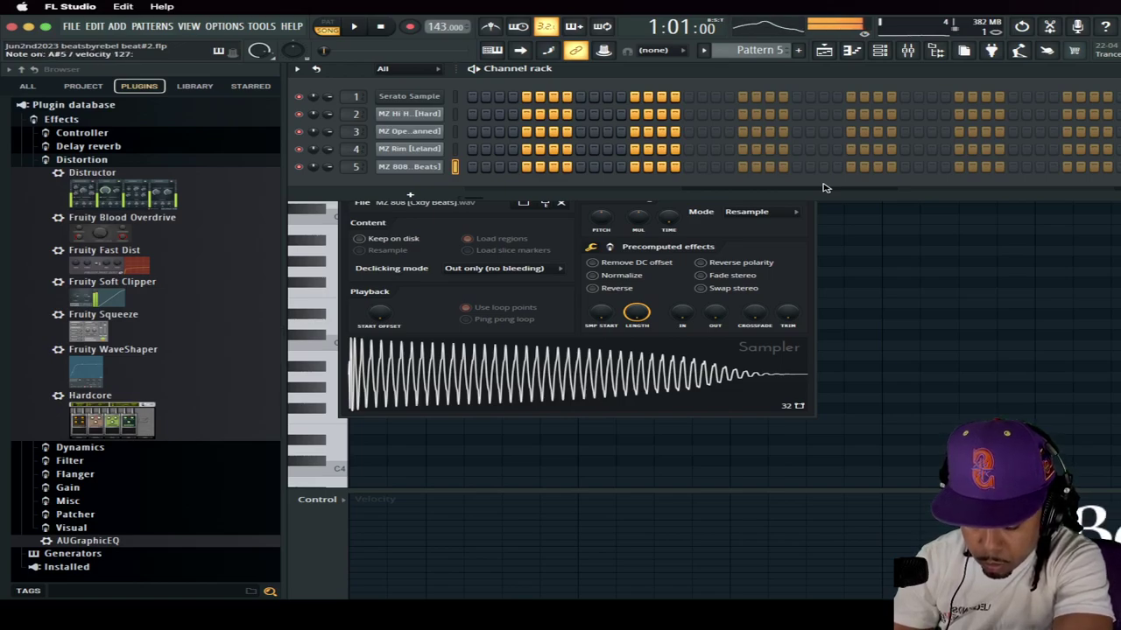
pyautogui.press('space')
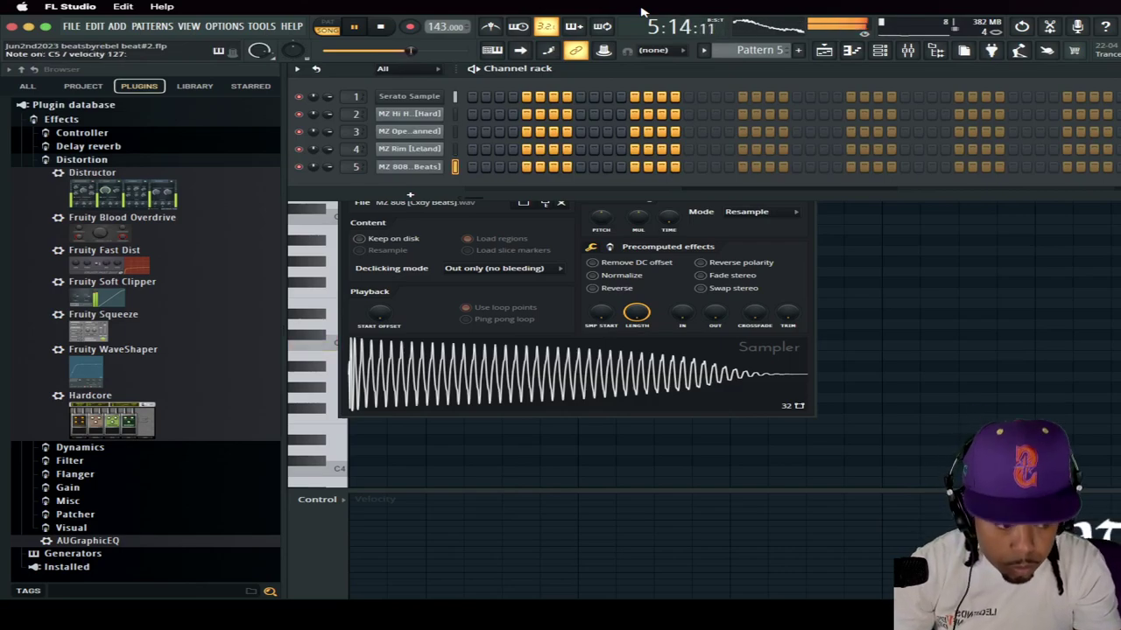
# Step: Set the MZ 808 channel volume to 86%, record an 808 bass line into Pattern 5 and show its notes
pyautogui.click(559, 225)
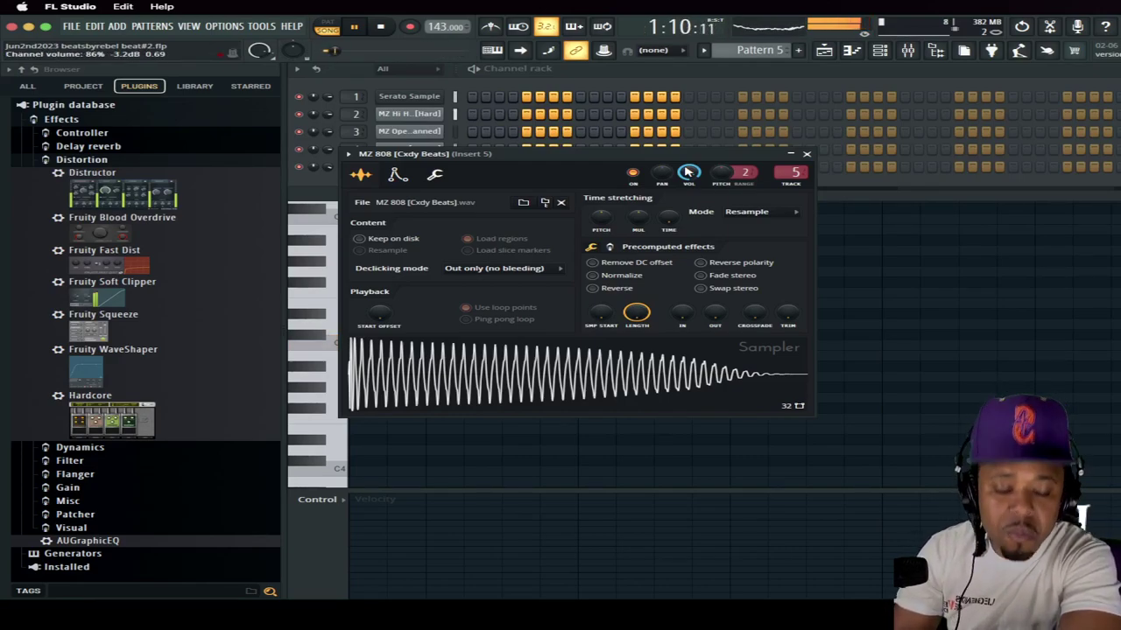
pyautogui.press('space')
pyautogui.press('r')
pyautogui.press('space')
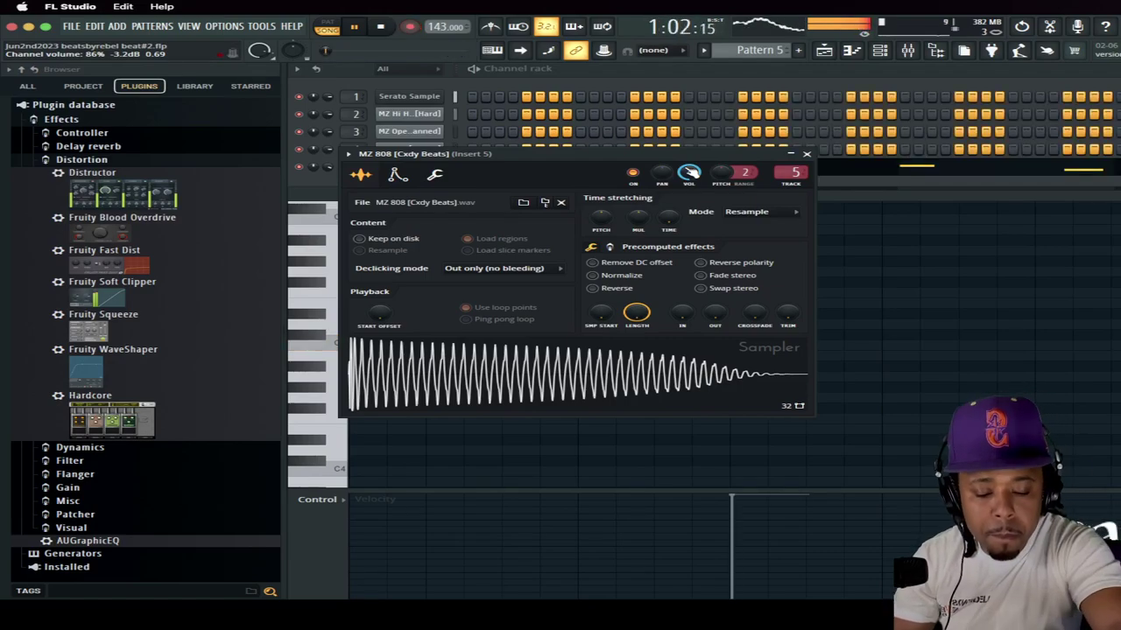
pyautogui.click(937, 166)
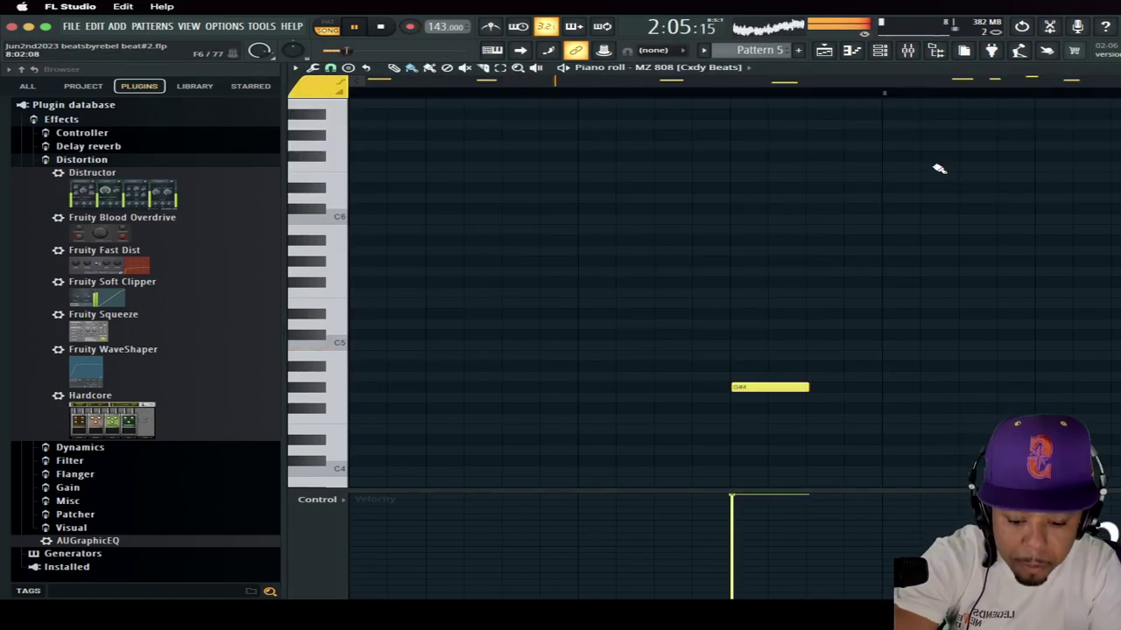
# Step: Create Pattern 6 and add a Sampler channel loaded with MZ Crash [Church].wav
pyautogui.click(798, 50)
pyautogui.press('F6')
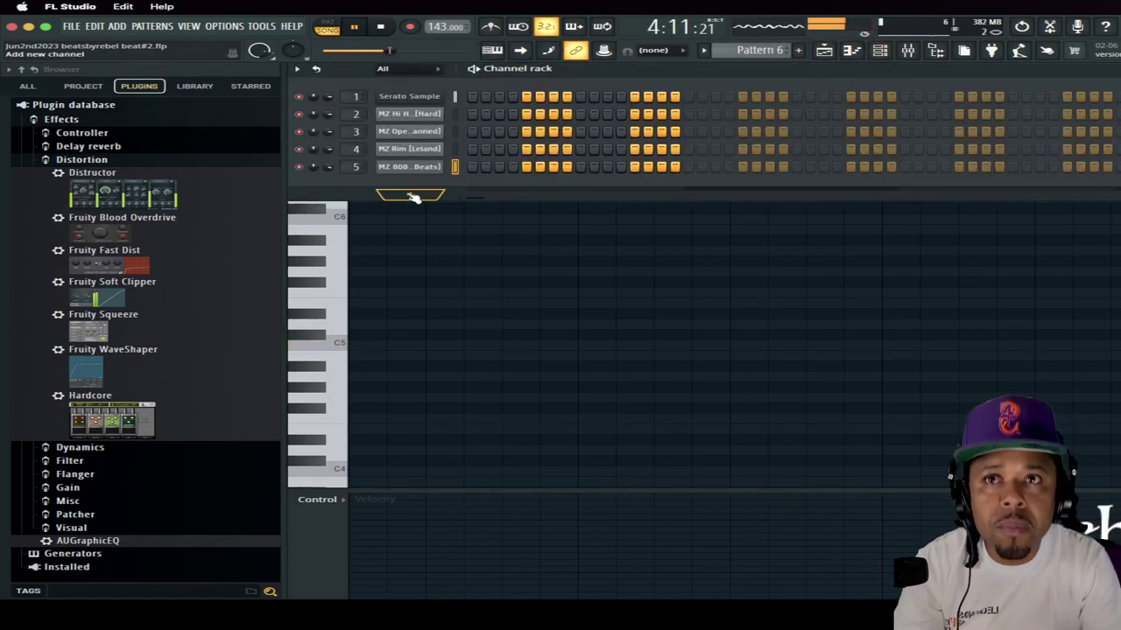
pyautogui.click(387, 194)
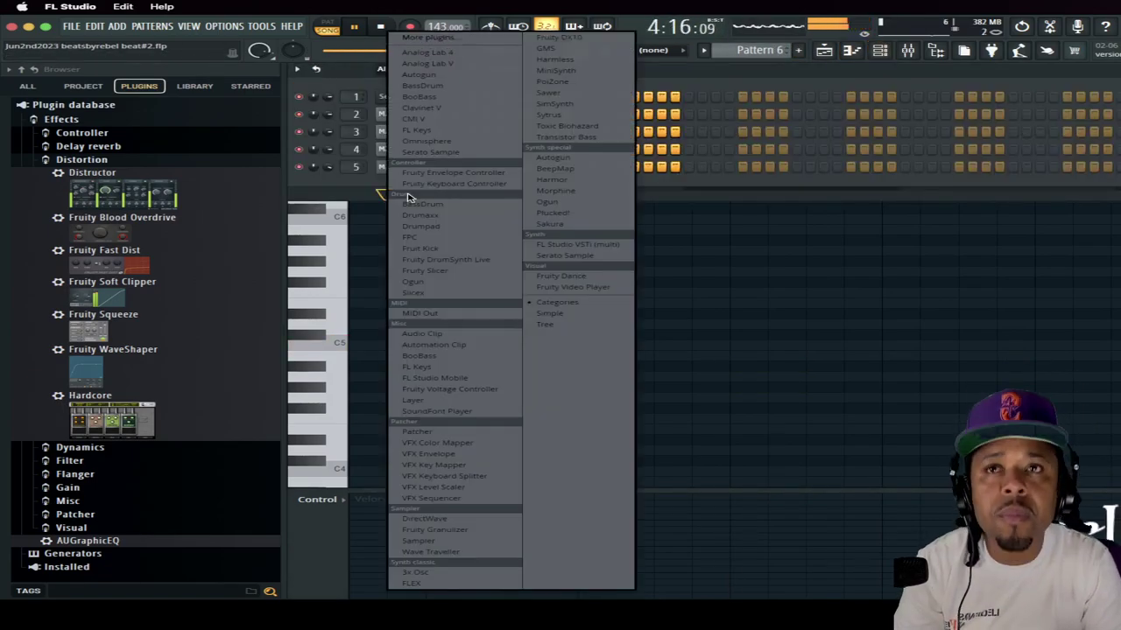
pyautogui.click(438, 543)
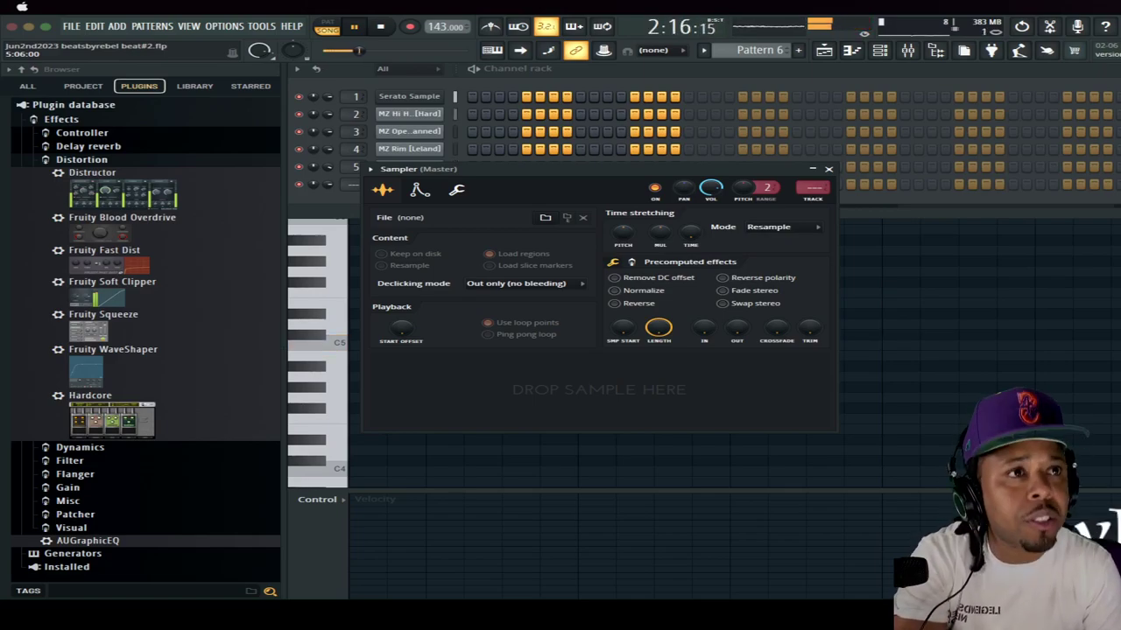
pyautogui.moveTo(673, 383); pyautogui.dragTo(651, 383)
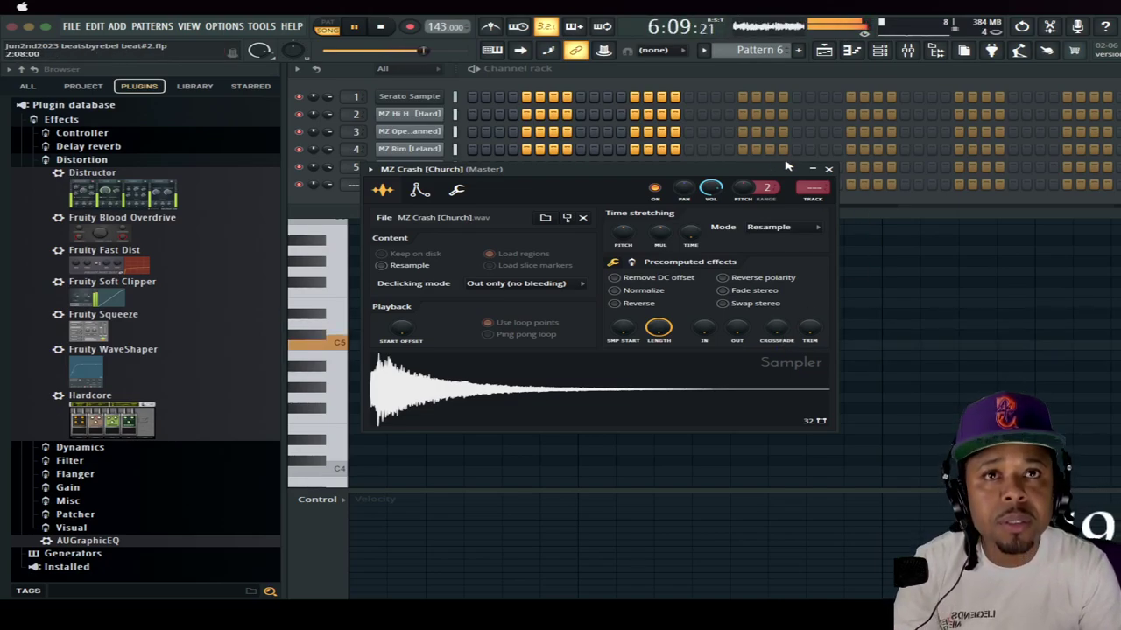
pyautogui.click(828, 168)
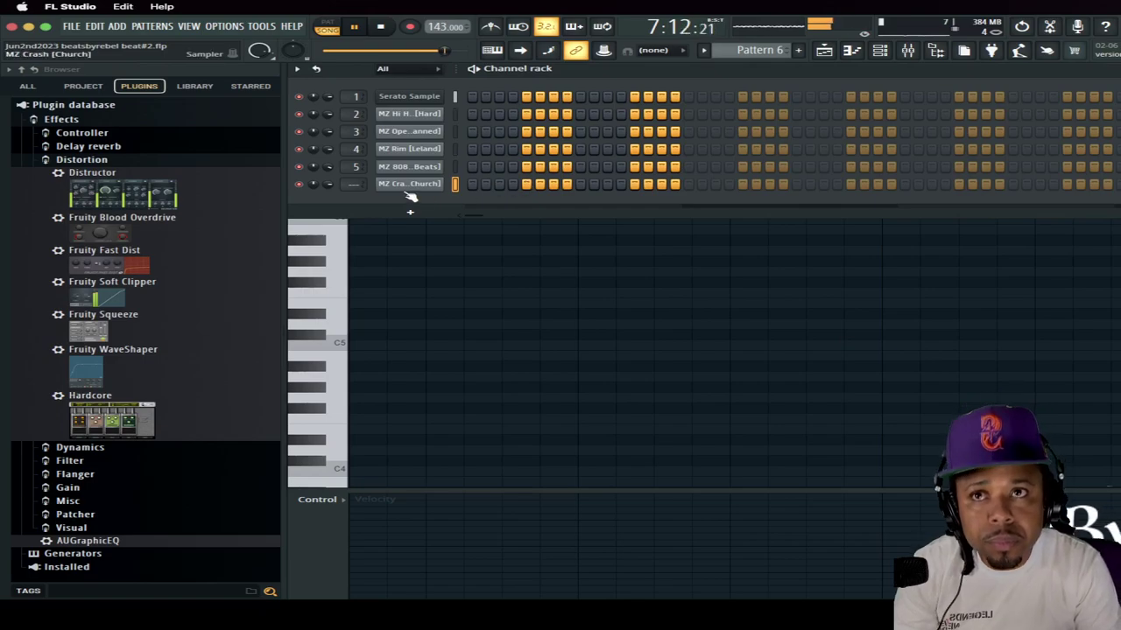
# Step: Route the crash channel to mixer track 6 and record crash hits into Pattern 6
pyautogui.moveTo(354, 184); pyautogui.dragTo(353, 176)
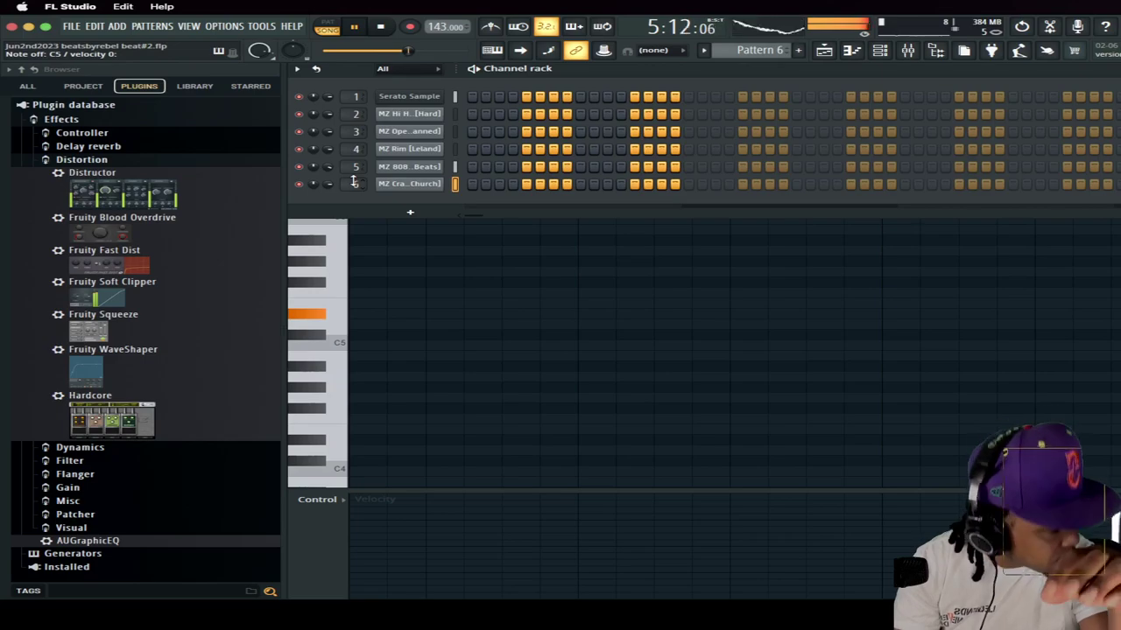
pyautogui.press('space')
pyautogui.press('r')
pyautogui.press('space')
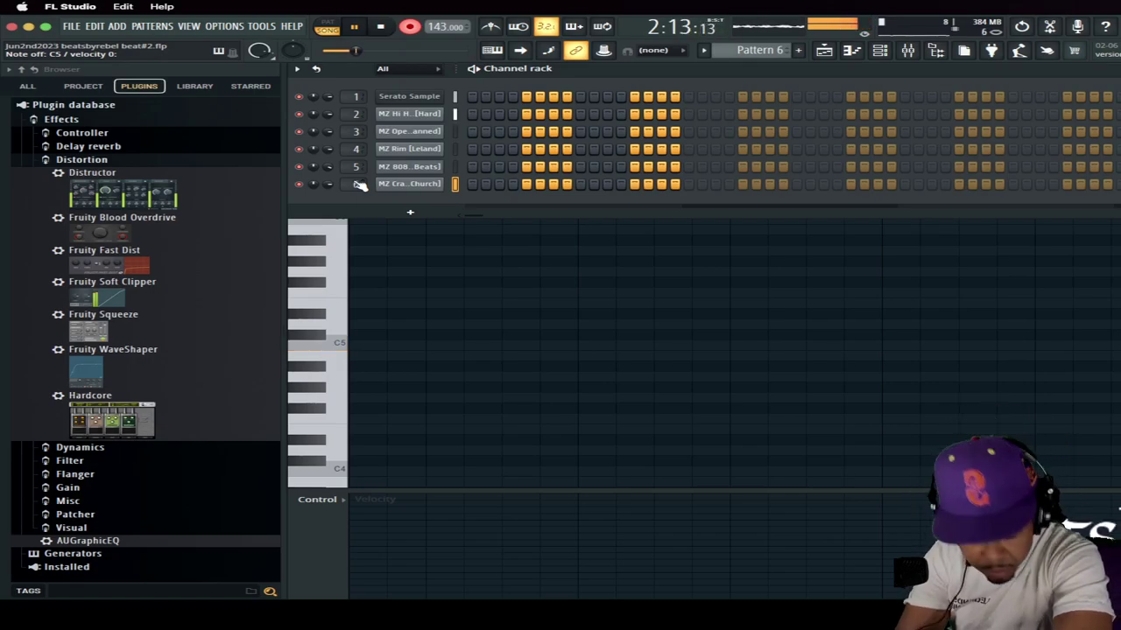
pyautogui.click(410, 28)
pyautogui.click(654, 184)
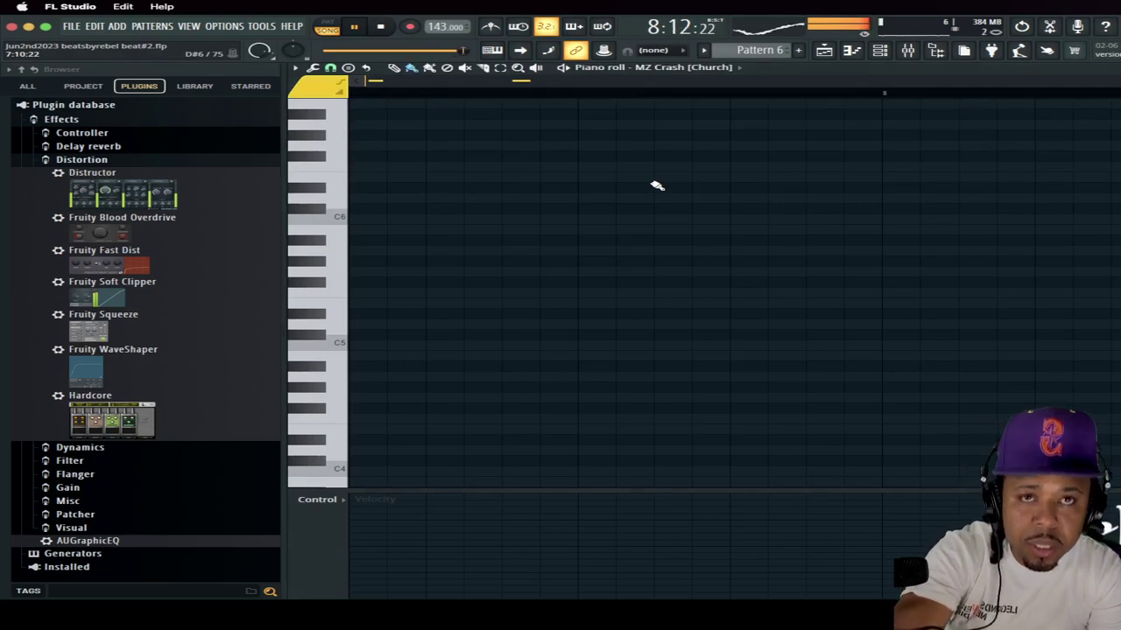
# Step: Lower the crash's mixer track, Insert 6, to 85% volume (-3.5 dB)
pyautogui.click(882, 51)
pyautogui.click(909, 51)
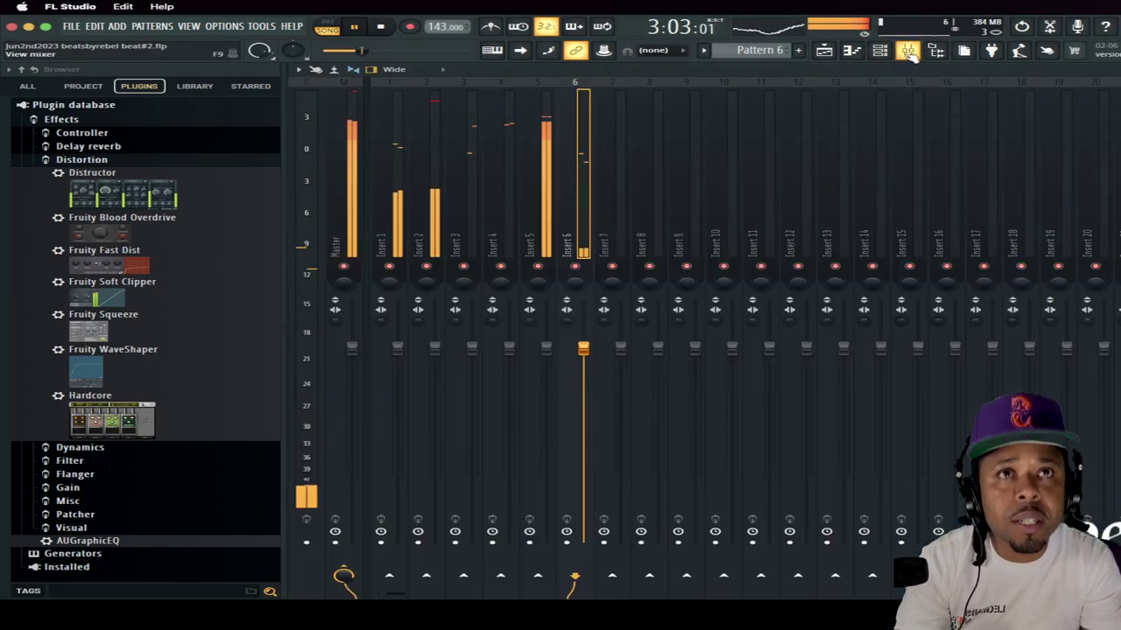
pyautogui.moveTo(583, 349); pyautogui.dragTo(583, 376)
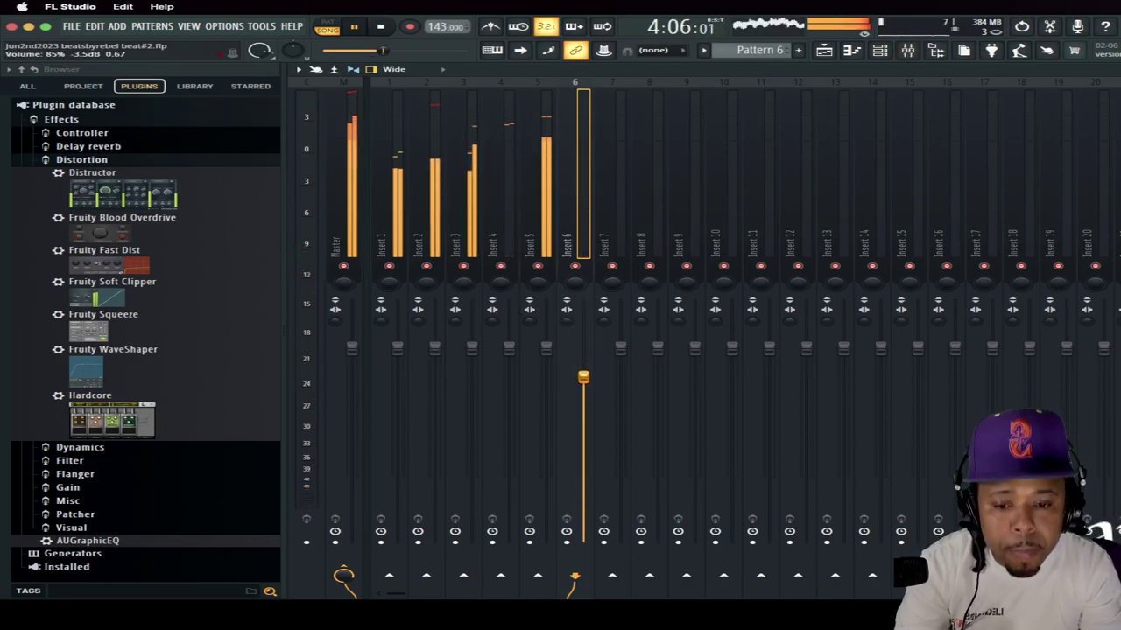
# Step: Raise the project tempo to 158 BPM, checking how the Serato Sample loop follows it
pyautogui.click(882, 50)
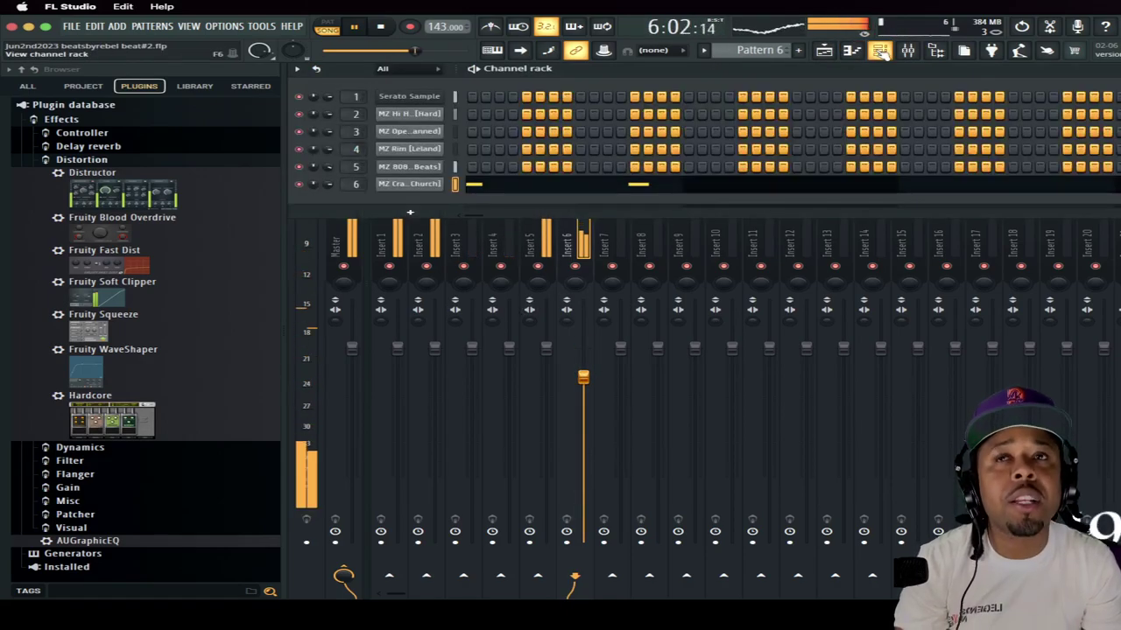
pyautogui.click(402, 98)
pyautogui.moveTo(441, 28); pyautogui.dragTo(441, 22)
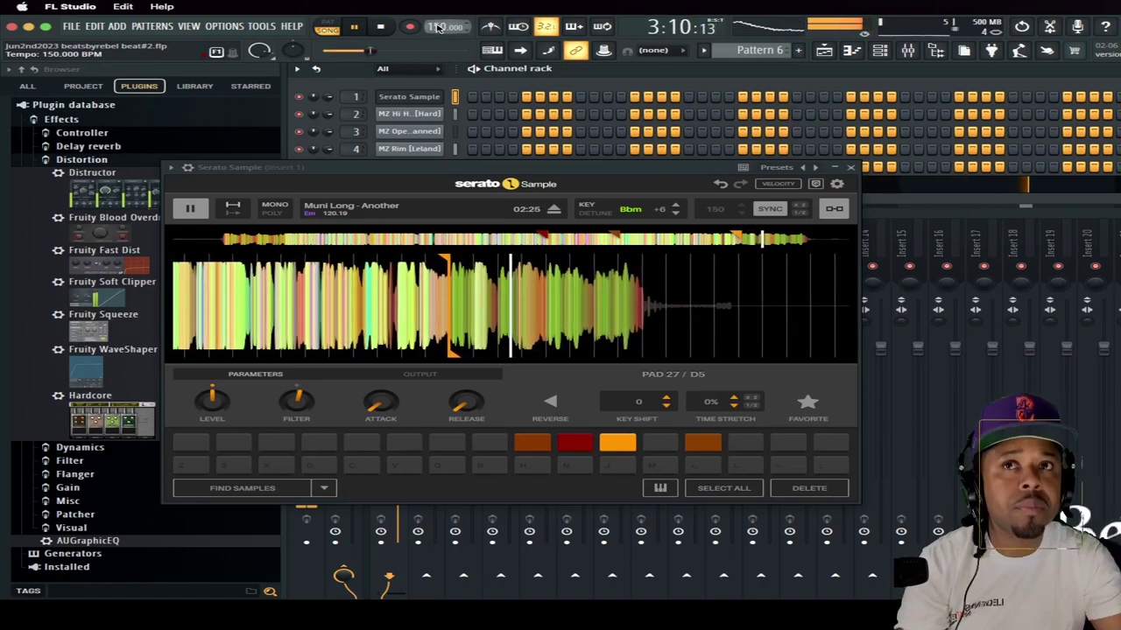
pyautogui.scroll(4, 438, 27)
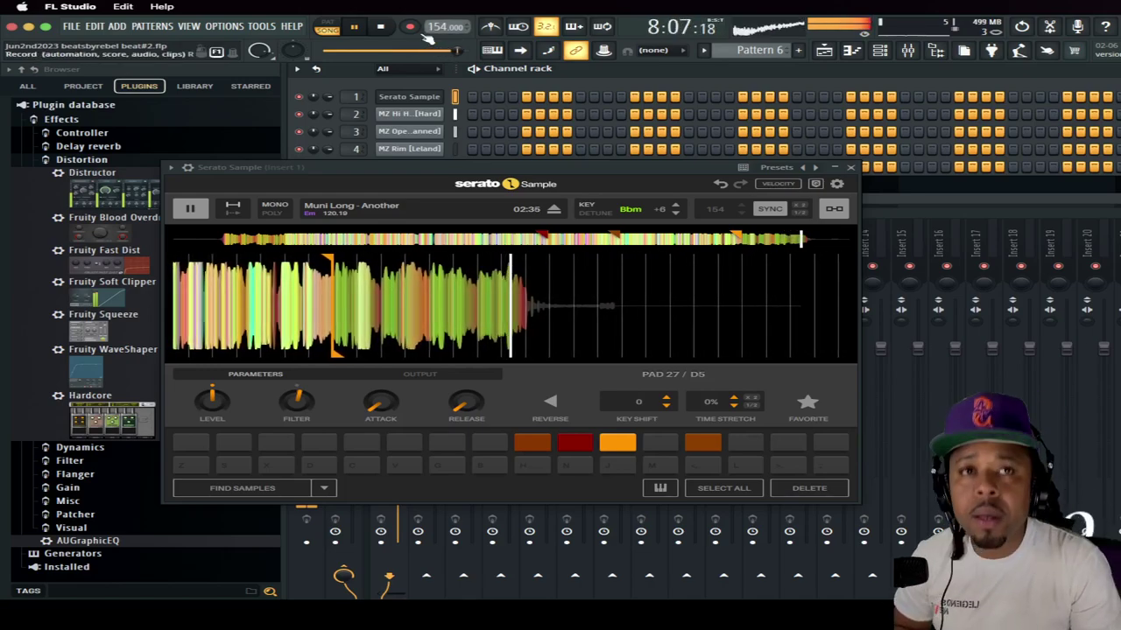
pyautogui.scroll(2, 442, 26)
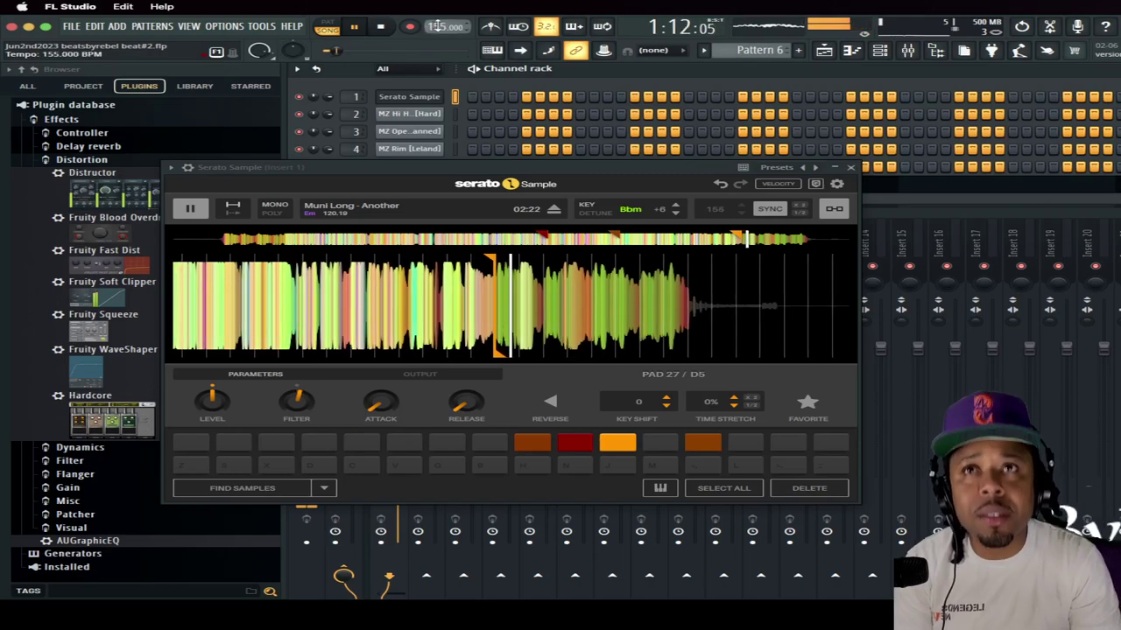
pyautogui.scroll(-1, 445, 26)
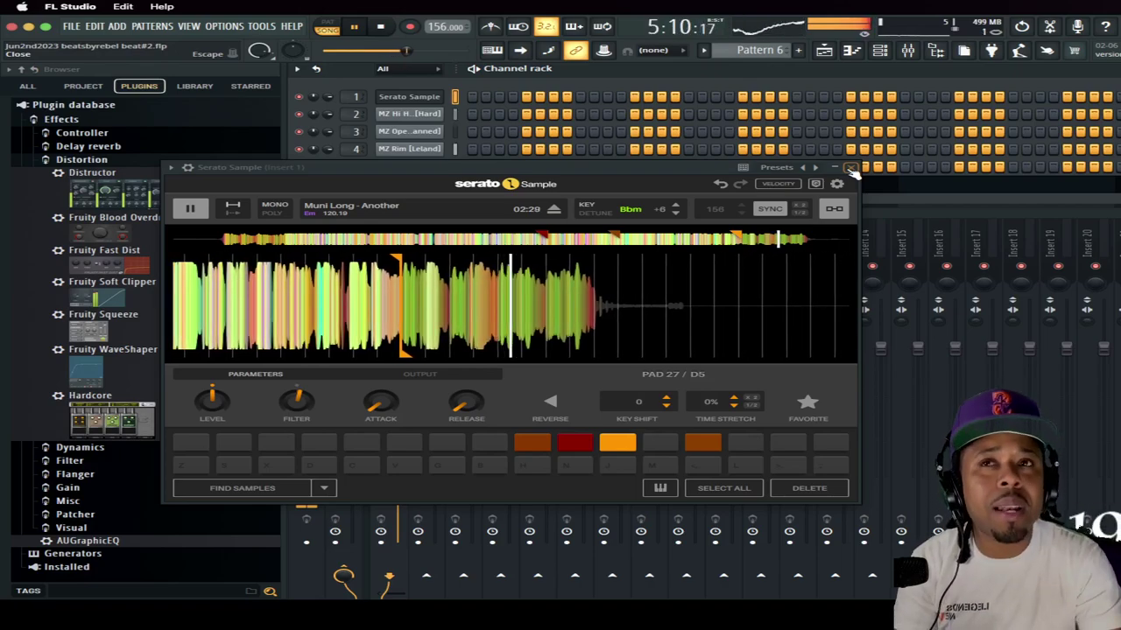
pyautogui.scroll(3, 447, 26)
pyautogui.scroll(1, 442, 28)
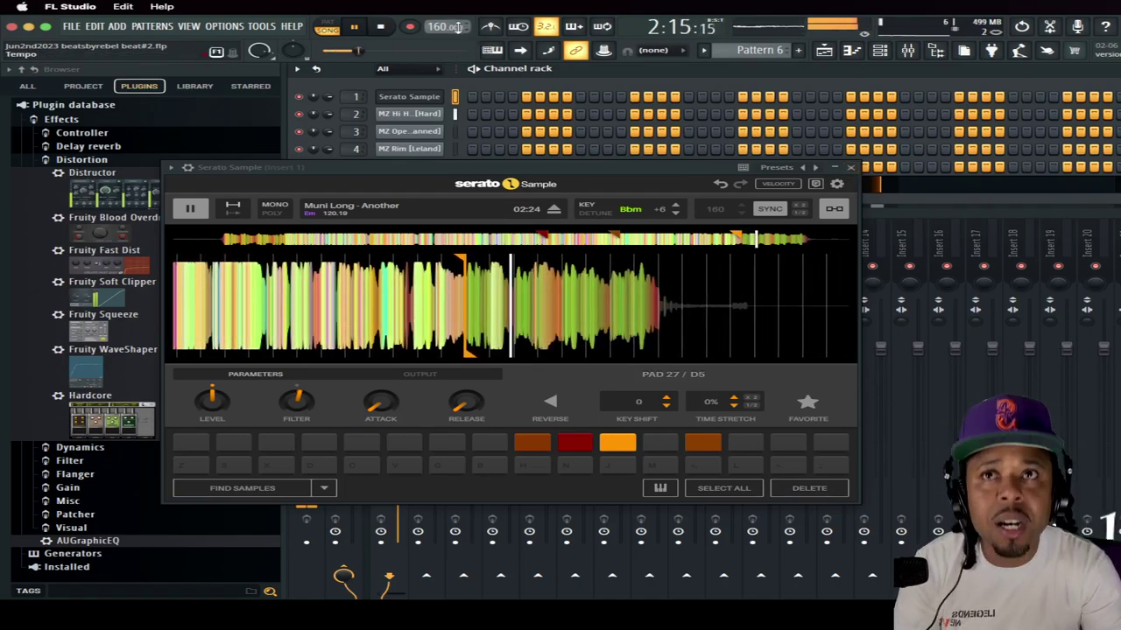
pyautogui.scroll(-2, 455, 27)
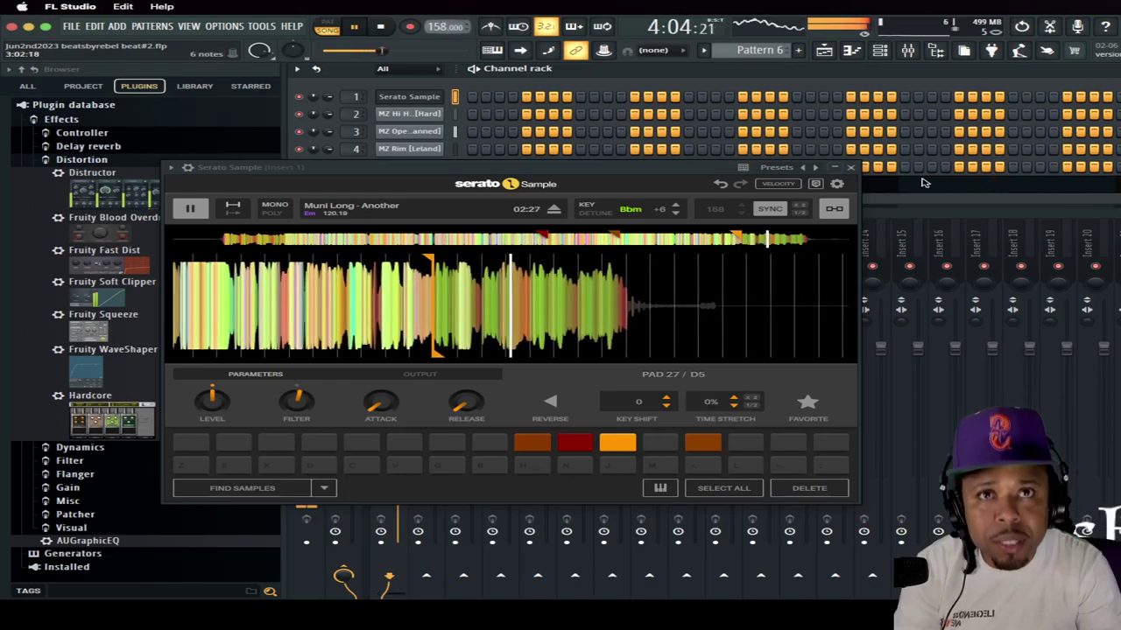
pyautogui.click(850, 167)
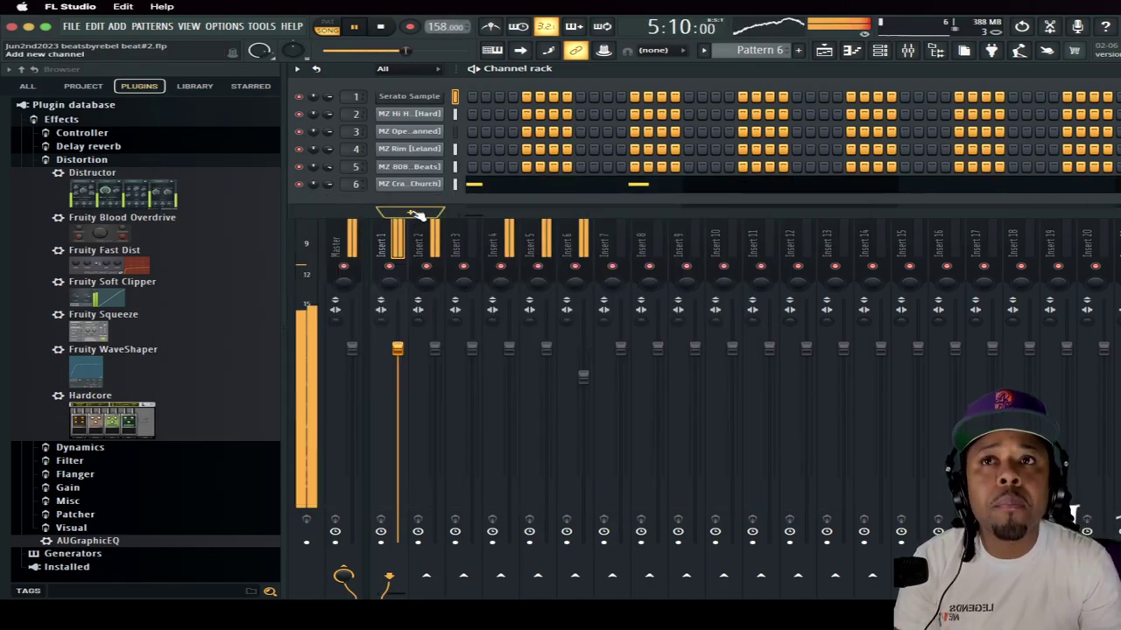
# Step: Create Pattern 7 and add a Sampler channel loaded with MZ Clap [Open].wav
pyautogui.scroll(-1, 787, 50)
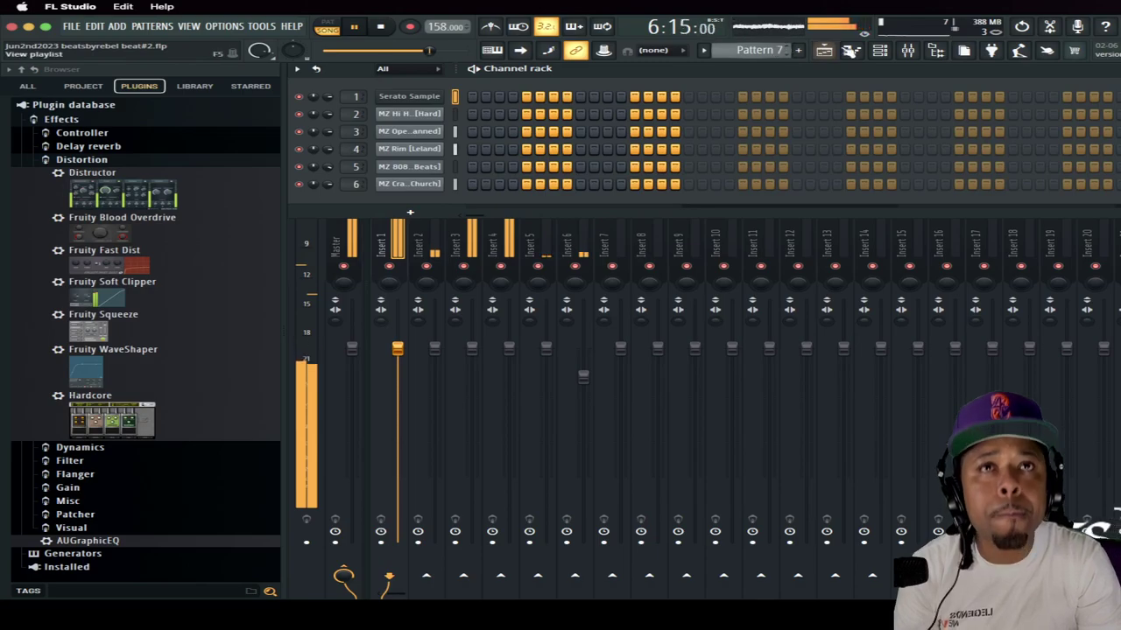
pyautogui.click(410, 212)
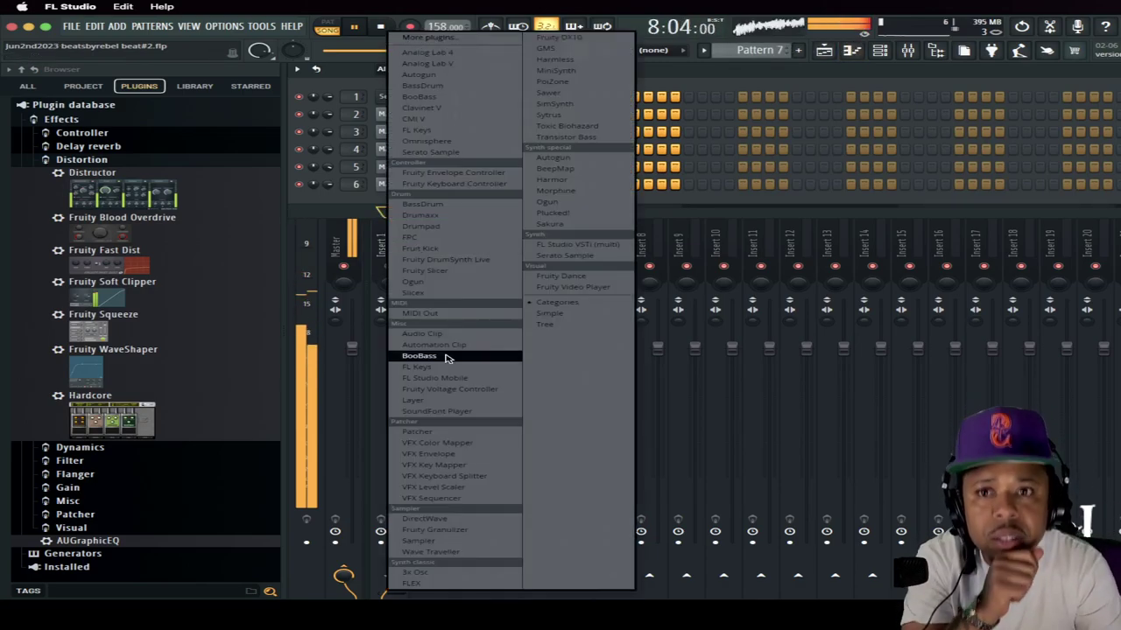
pyautogui.click(444, 541)
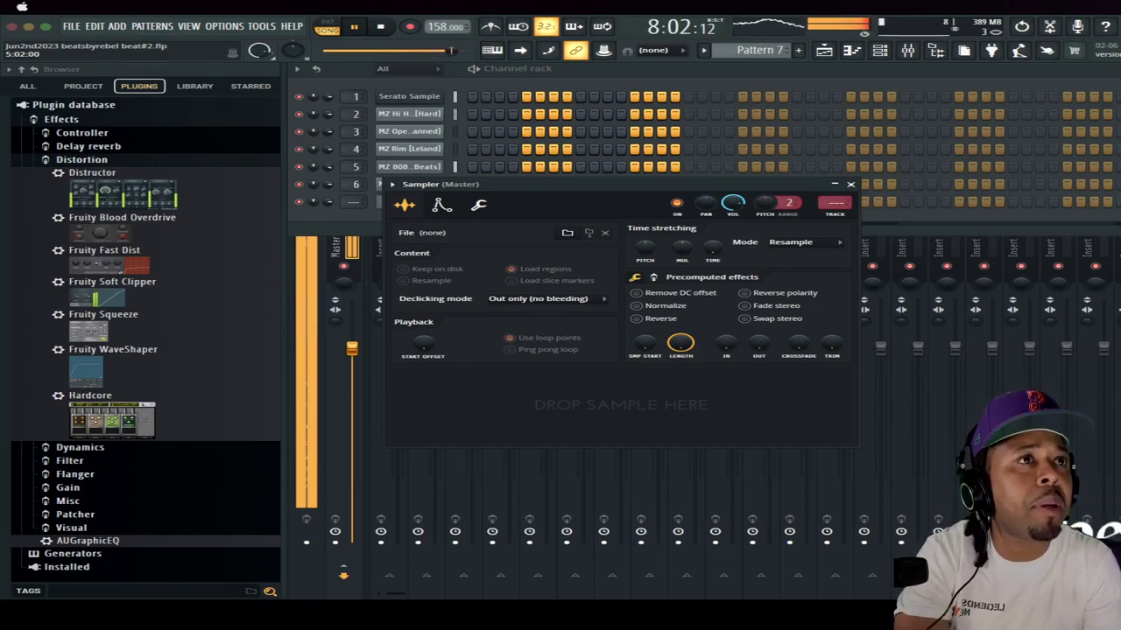
pyautogui.moveTo(1030, 343); pyautogui.dragTo(625, 402)
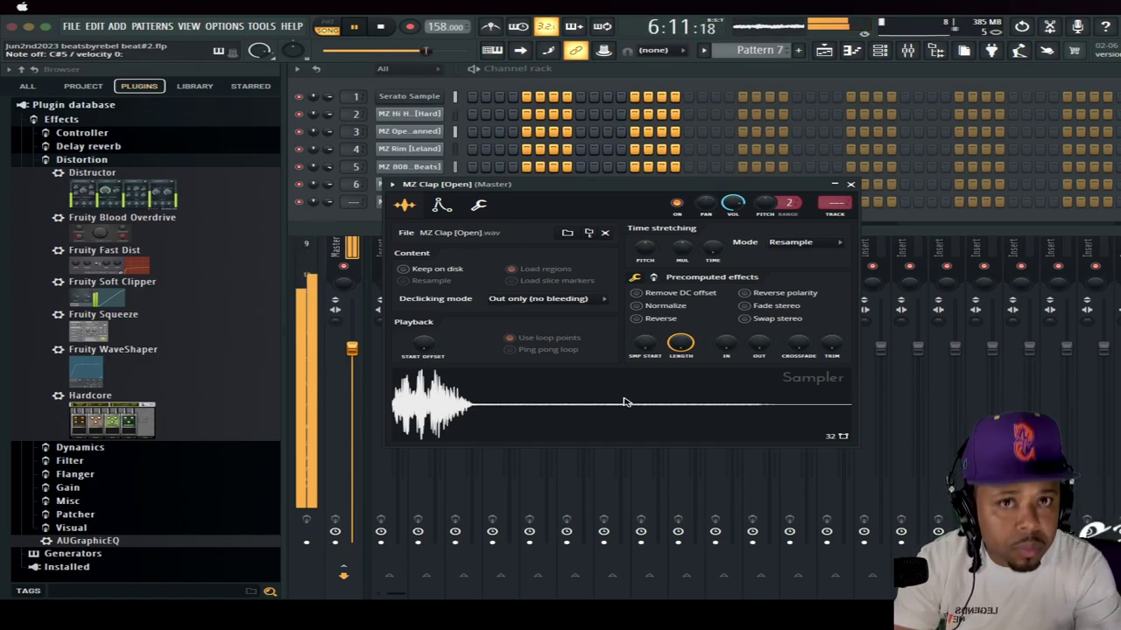
# Step: Swap the clap channel's sample for MZ FX [Dog].wav and route the channel to mixer track 7
pyautogui.click(931, 229)
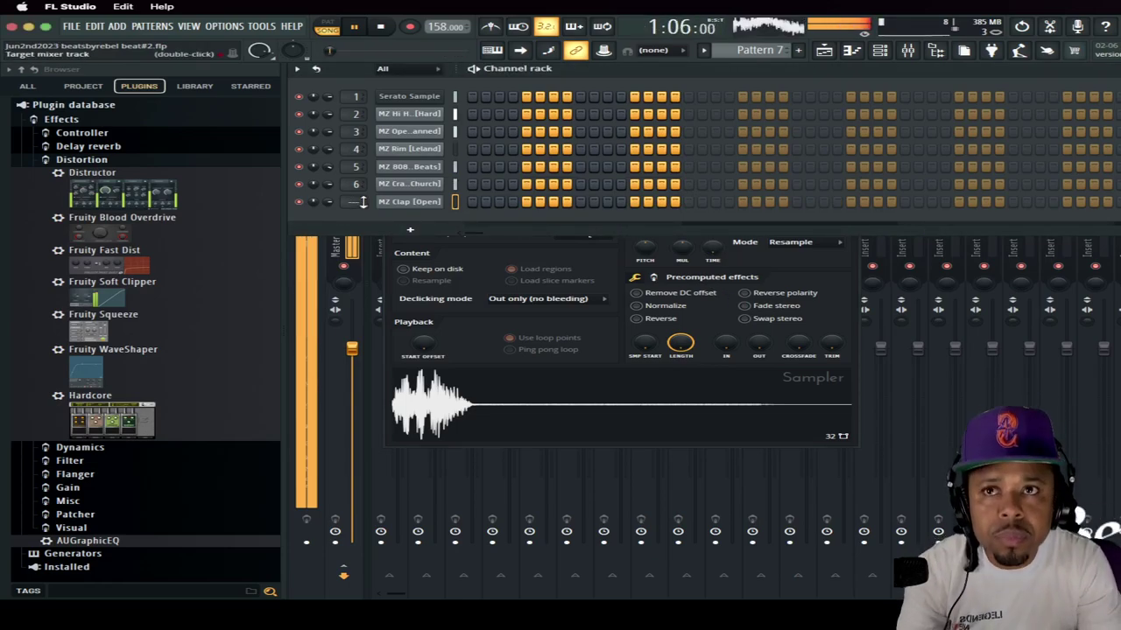
pyautogui.click(414, 203)
pyautogui.click(413, 203)
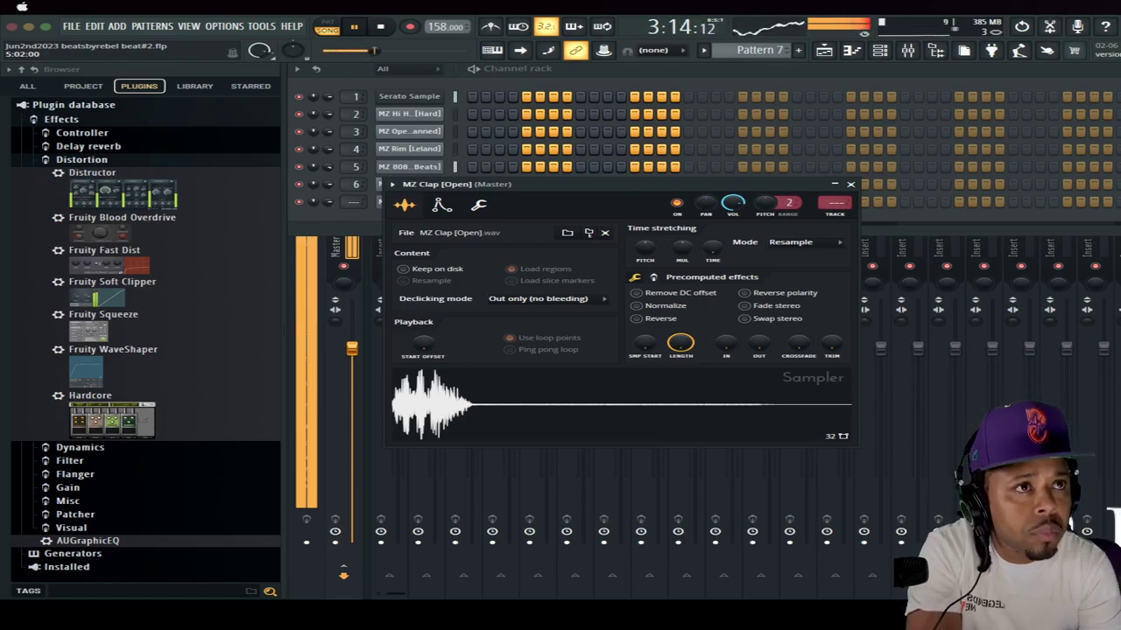
pyautogui.press('Down')
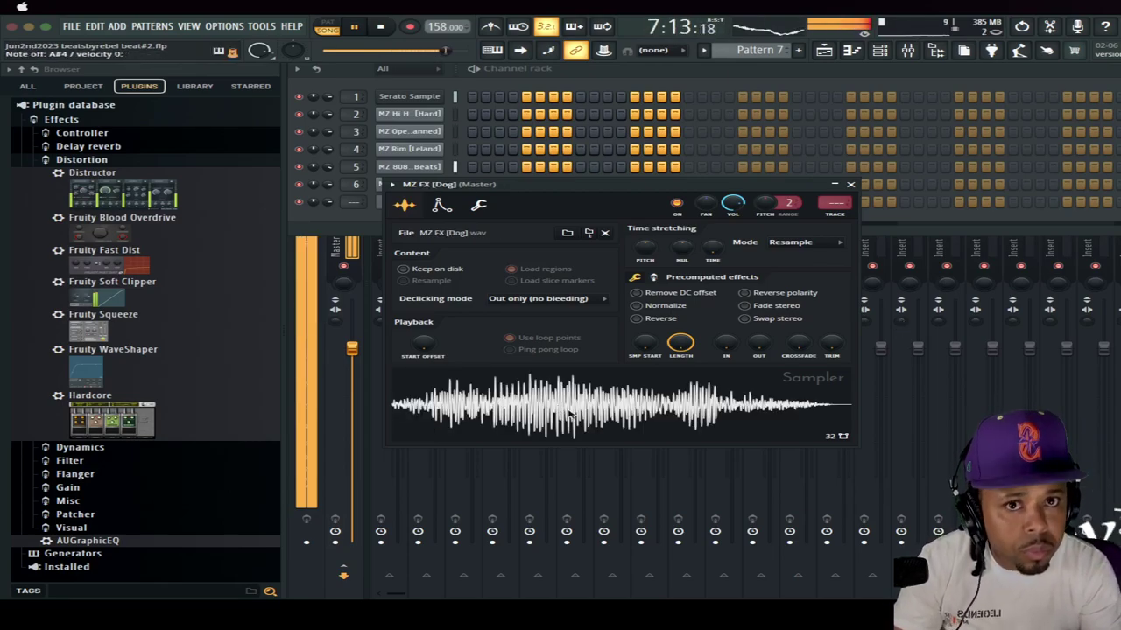
pyautogui.click(850, 183)
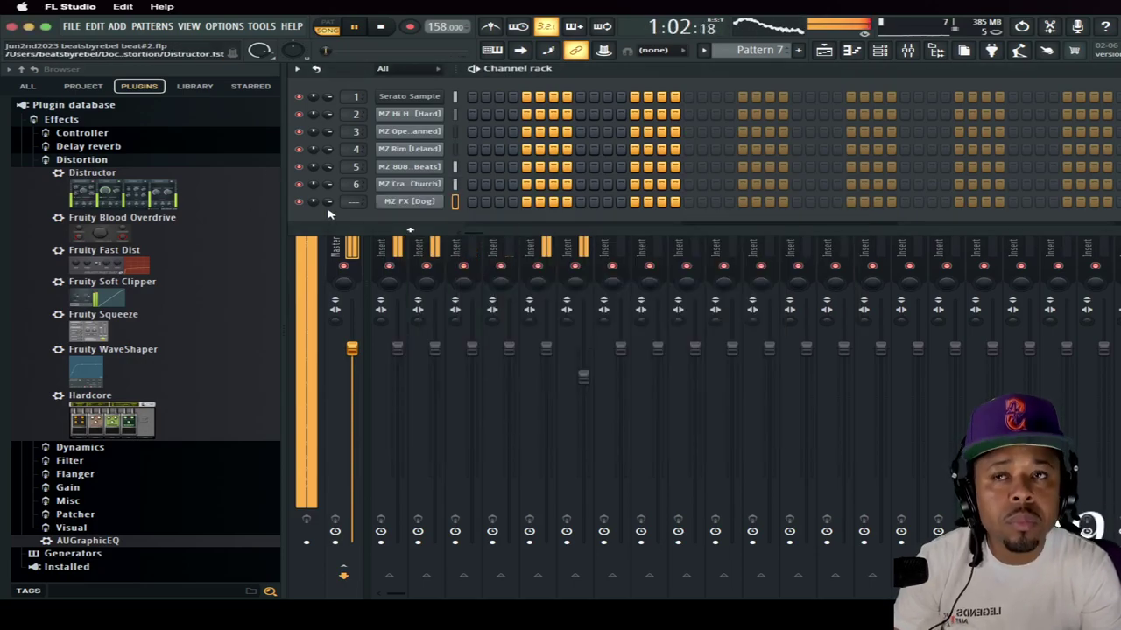
pyautogui.moveTo(353, 202); pyautogui.dragTo(353, 162)
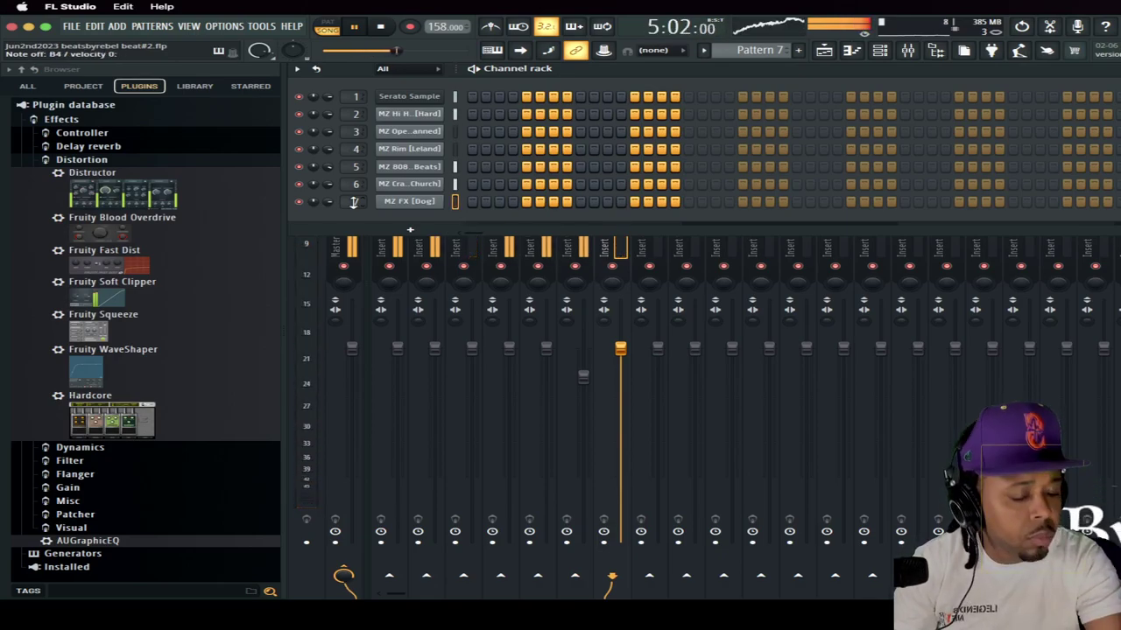
# Step: Record a dog FX hit on A#4 into Pattern 7 and check it in the piano roll
pyautogui.press('space')
pyautogui.press('r')
pyautogui.press('space')
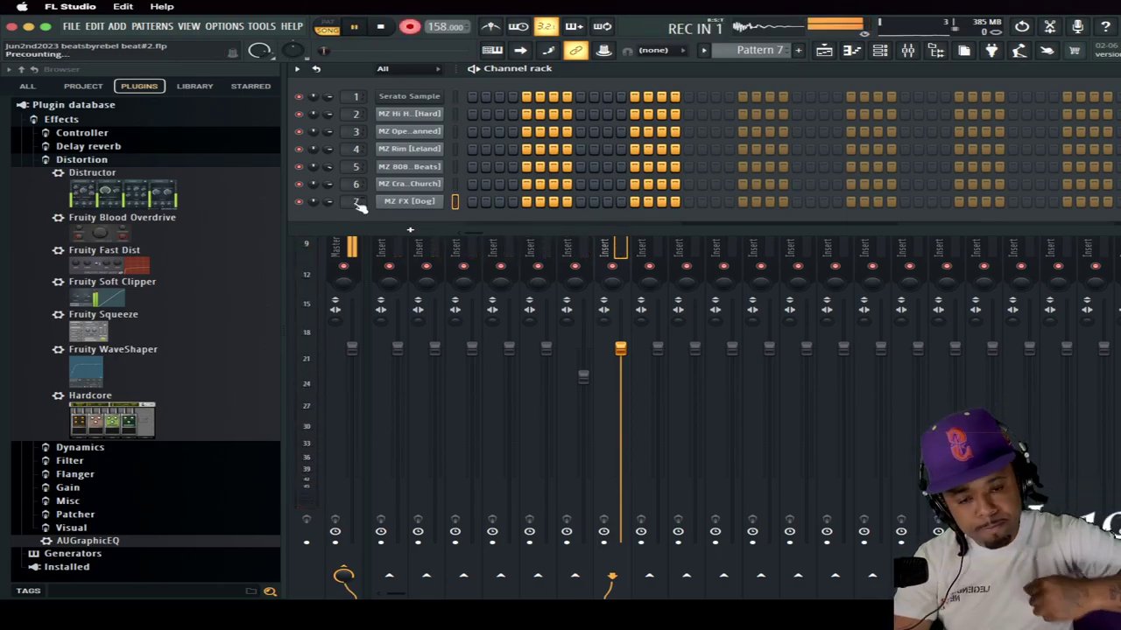
pyautogui.click(411, 28)
pyautogui.click(818, 203)
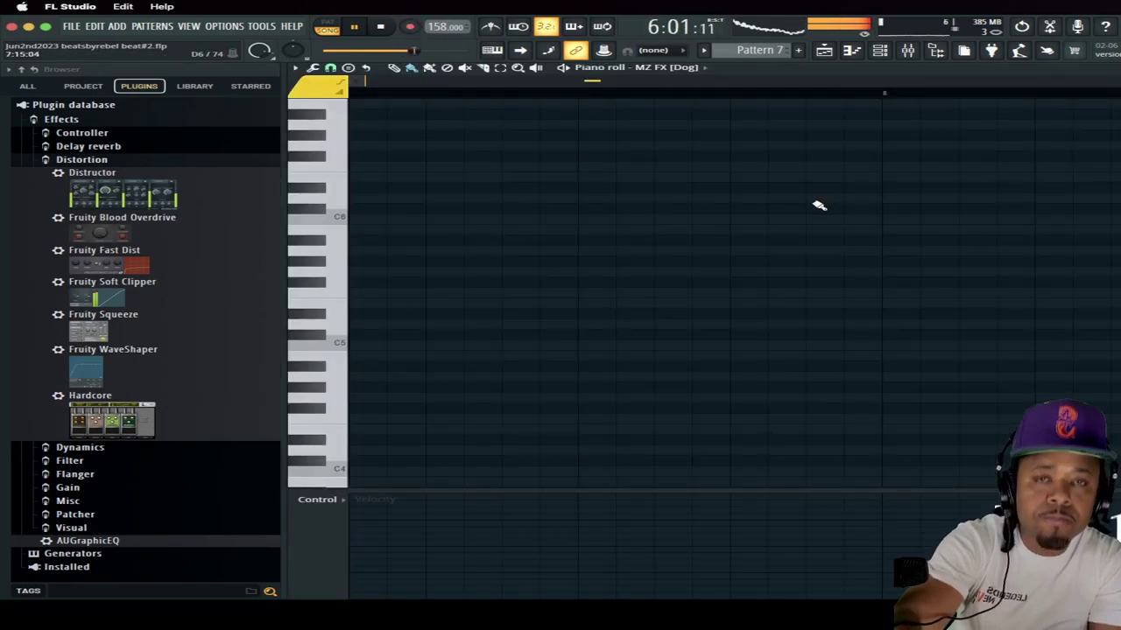
pyautogui.press('F6')
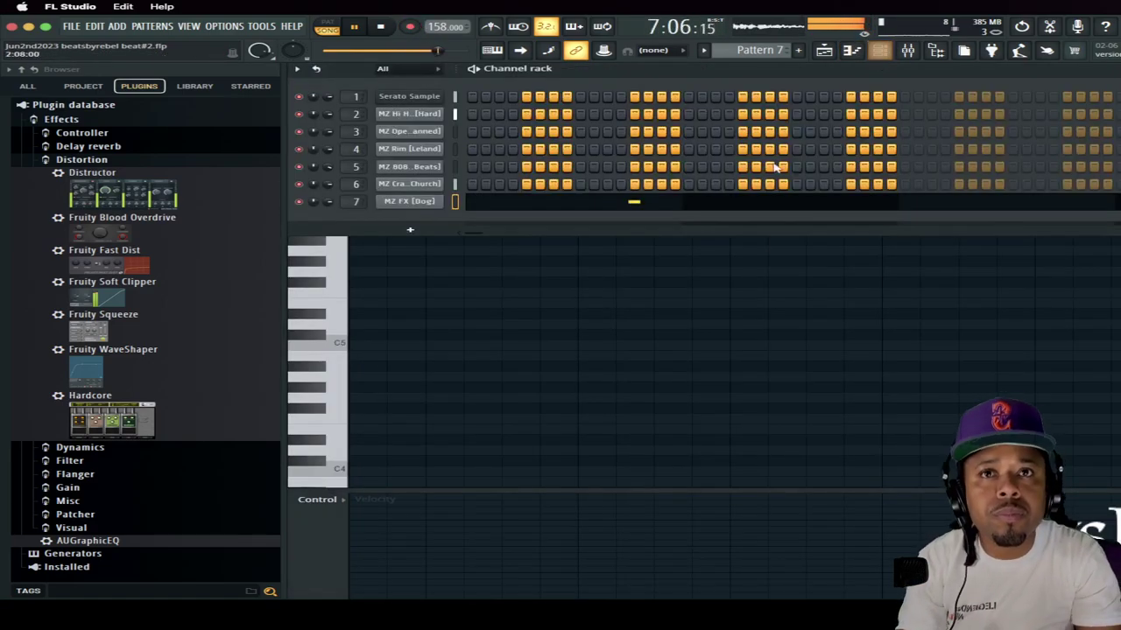
pyautogui.click(725, 208)
pyautogui.click(732, 205)
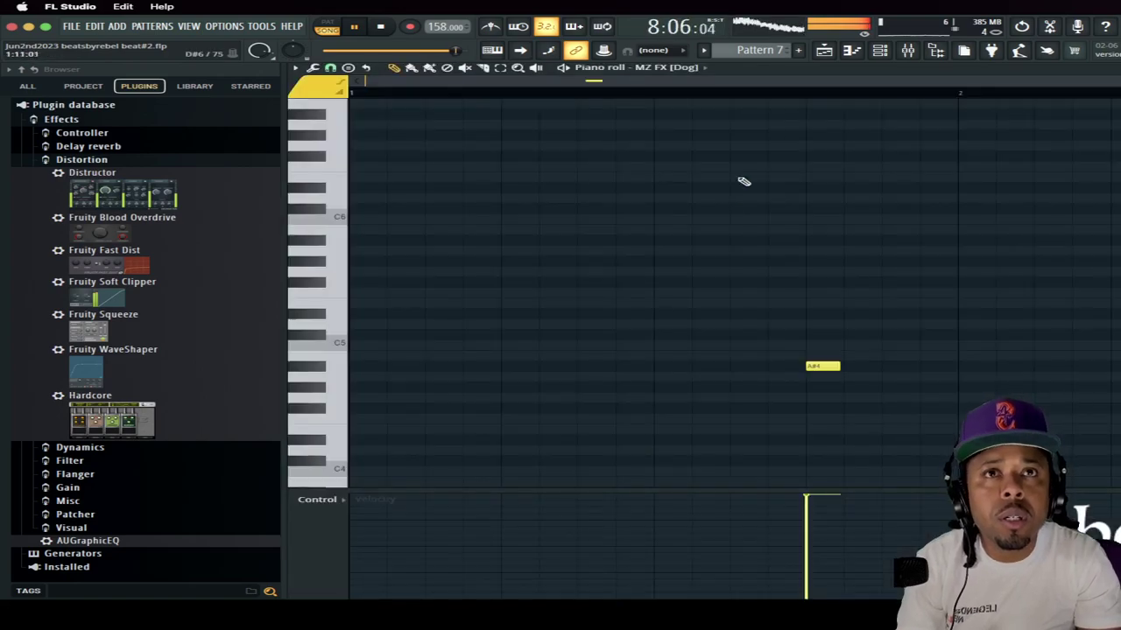
# Step: Extend the Pattern 6 and Pattern 7 playlist clips to the end of bar 8, level with the other patterns
pyautogui.click(881, 52)
pyautogui.click(824, 50)
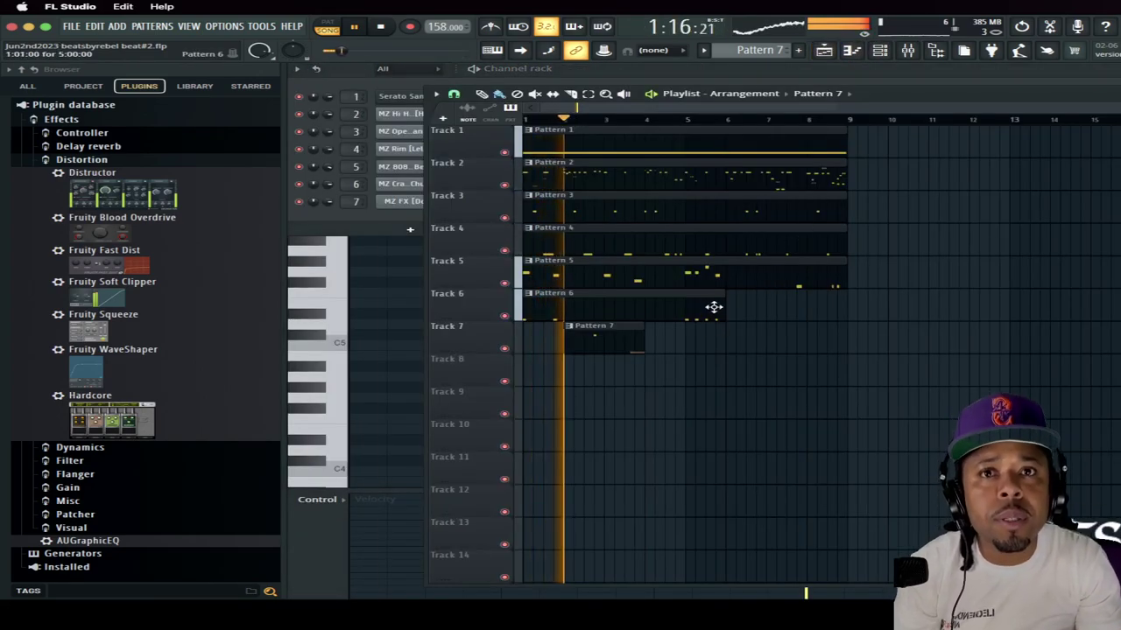
pyautogui.moveTo(720, 302); pyautogui.dragTo(839, 309)
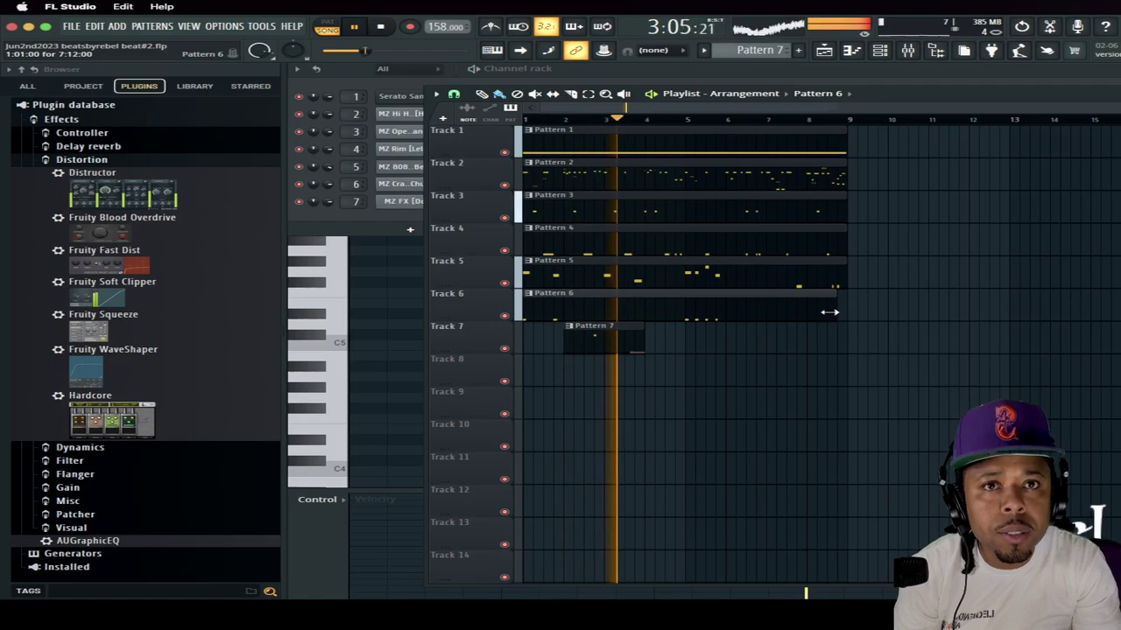
pyautogui.moveTo(642, 336); pyautogui.dragTo(840, 337)
# Step: Create Pattern 8 and add an Analog Lab V channel, filtering its presets by the Lead type
pyautogui.click(787, 49)
pyautogui.click(880, 51)
pyautogui.click(390, 231)
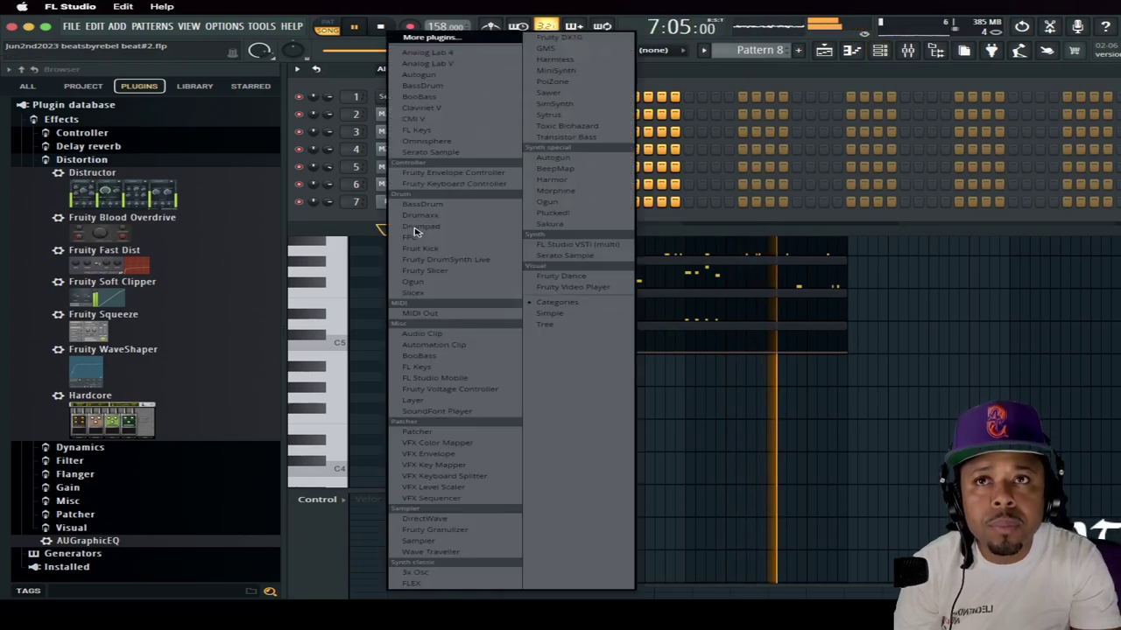
pyautogui.click(456, 64)
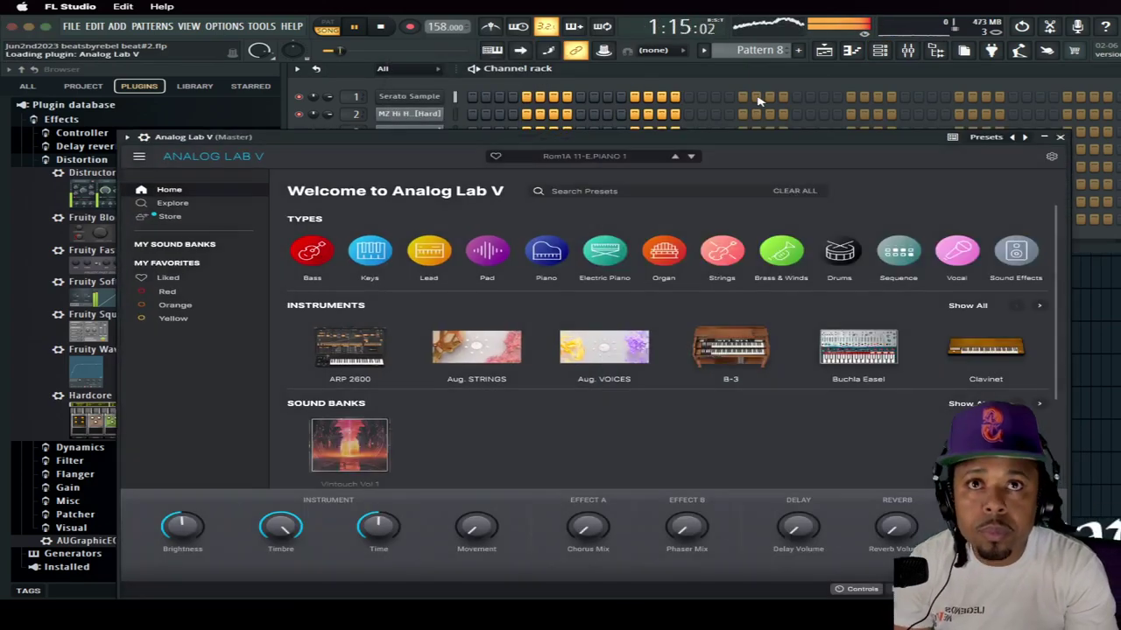
pyautogui.moveTo(424, 256)
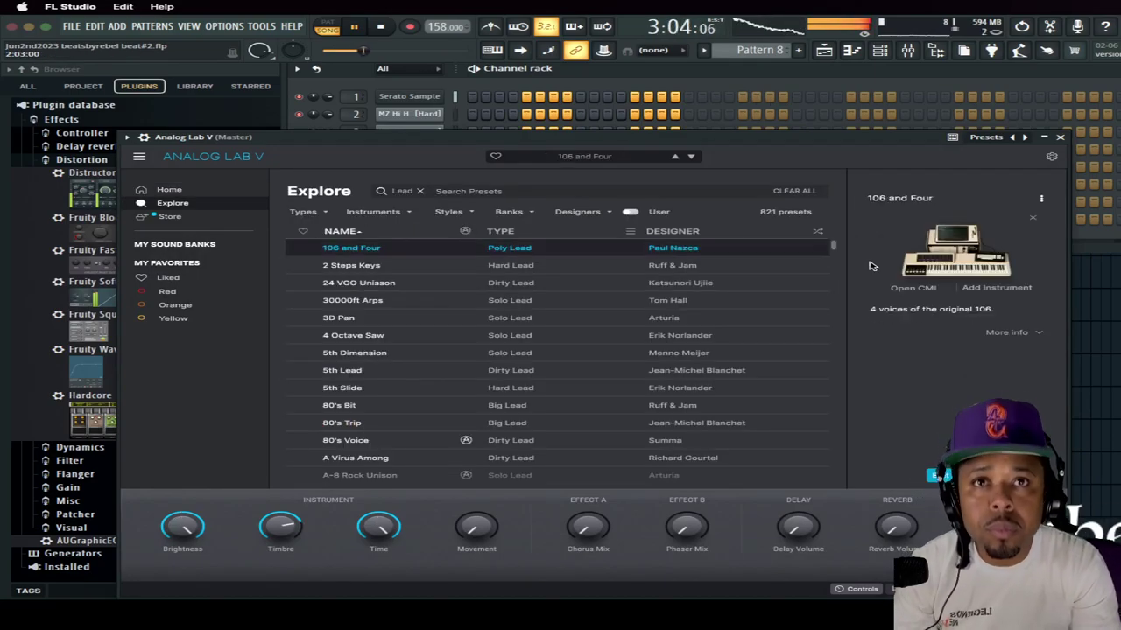
# Step: Close the synth window and lower the volume of the dog FX mixer track, Insert 7
pyautogui.click(907, 50)
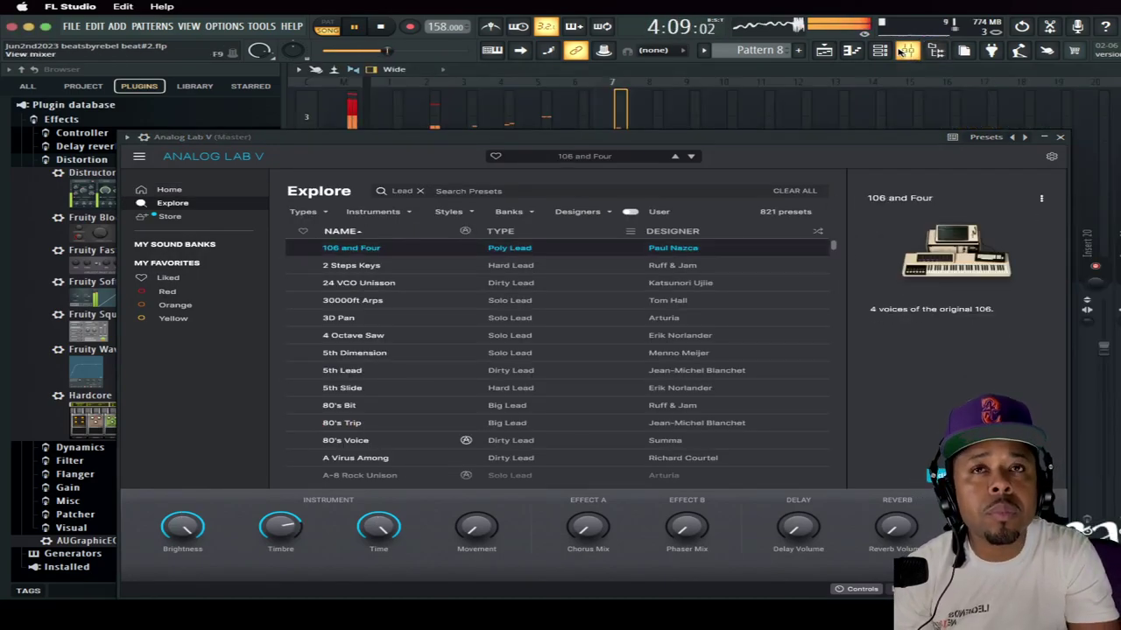
pyautogui.click(1058, 138)
pyautogui.moveTo(620, 348); pyautogui.dragTo(620, 389)
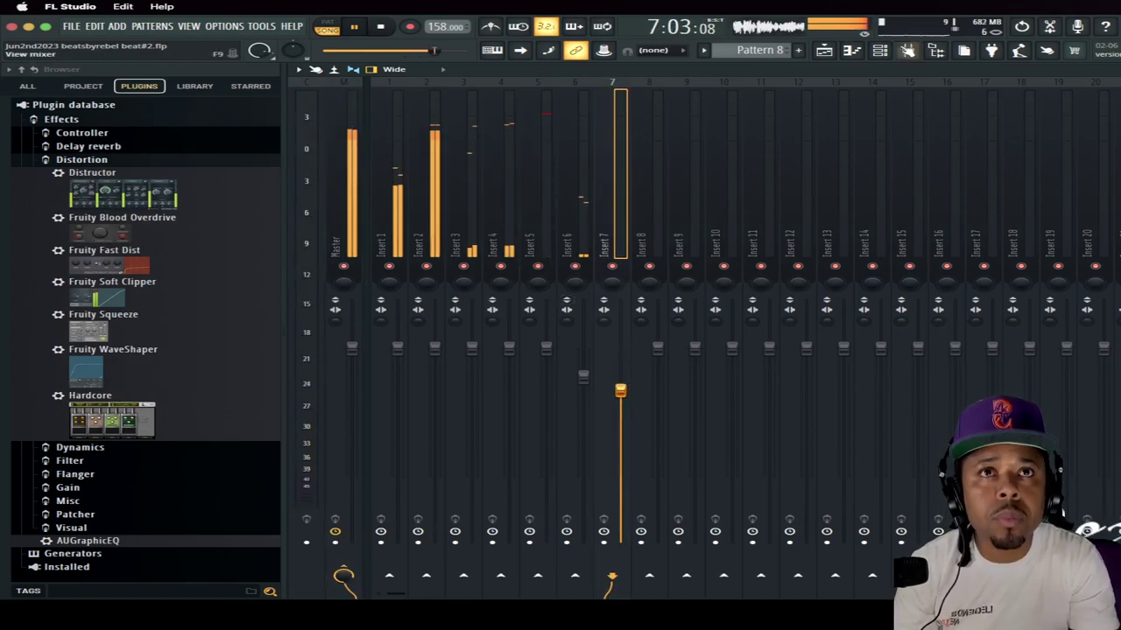
# Step: Route the Analog Lab V channel to mixer track 8 and load the Kit Lead 1 preset
pyautogui.click(880, 51)
pyautogui.scroll(6, 356, 219)
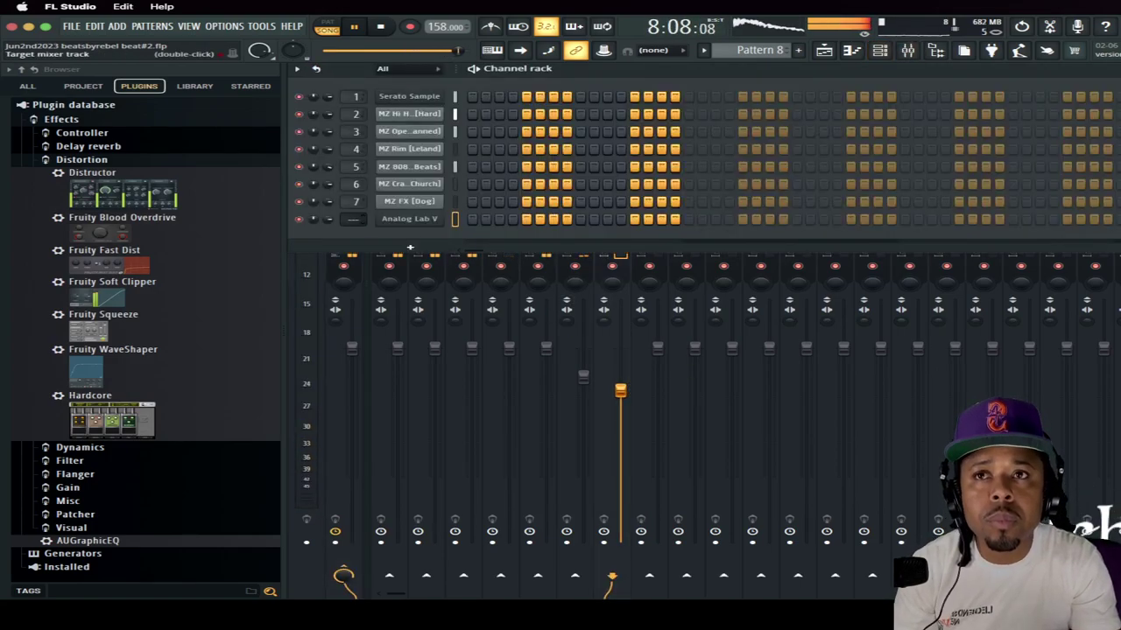
pyautogui.scroll(2, 355, 219)
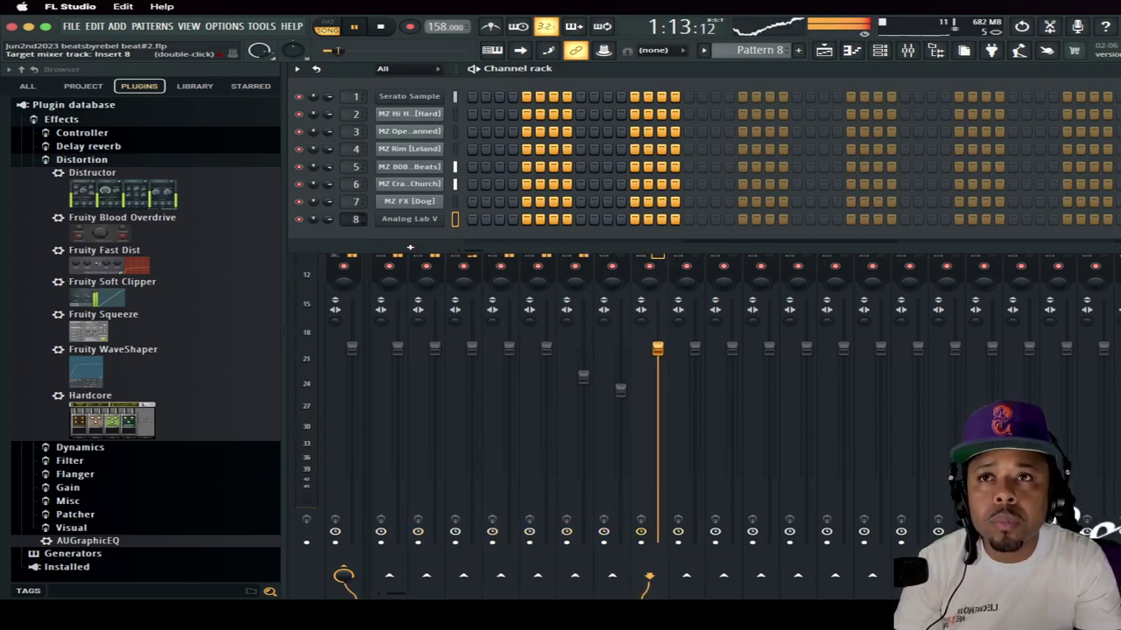
pyautogui.click(416, 222)
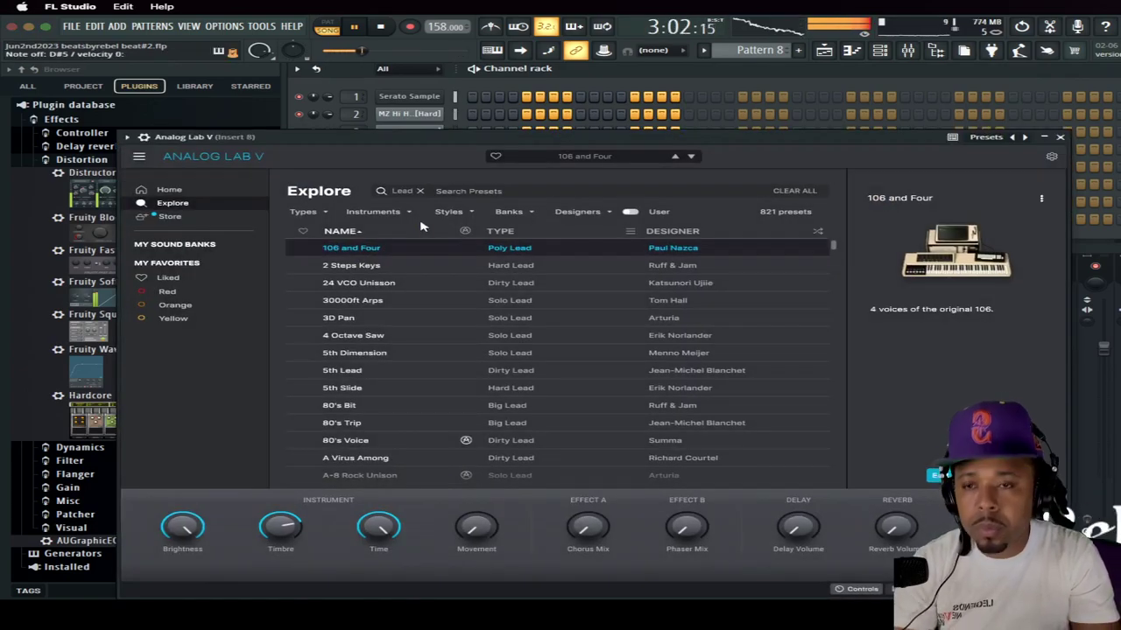
pyautogui.moveTo(839, 247); pyautogui.dragTo(822, 342)
pyautogui.click(720, 381)
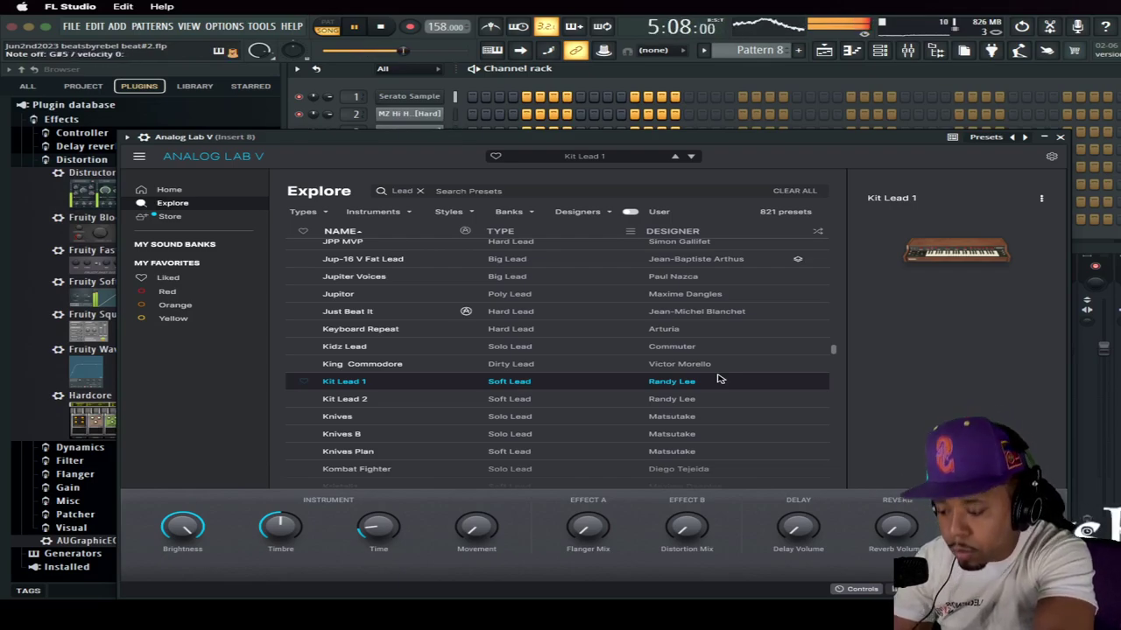
# Step: Record a Kit Lead 1 melody into Pattern 8 and review its notes in the piano roll during playback
pyautogui.press('space')
pyautogui.press('r')
pyautogui.press('space')
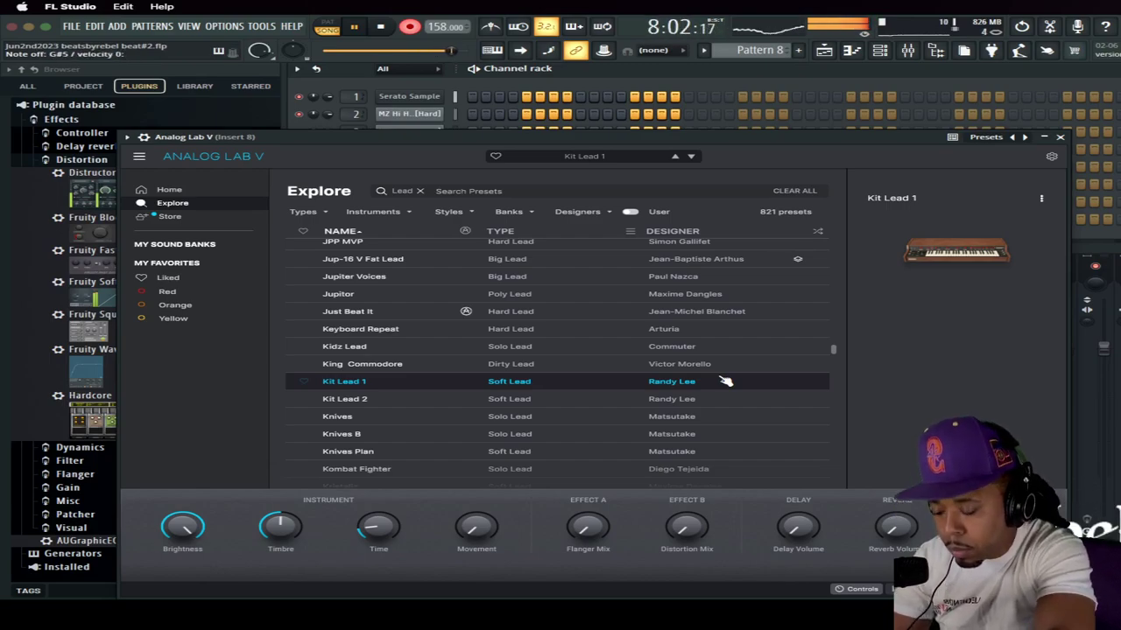
pyautogui.press('space')
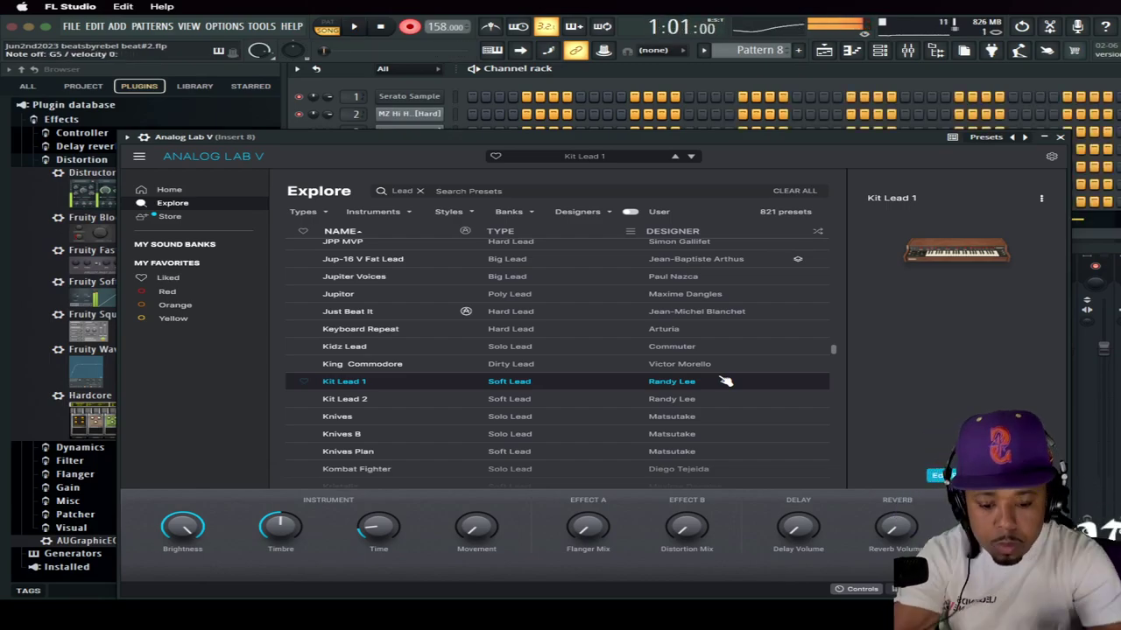
pyautogui.press('F7')
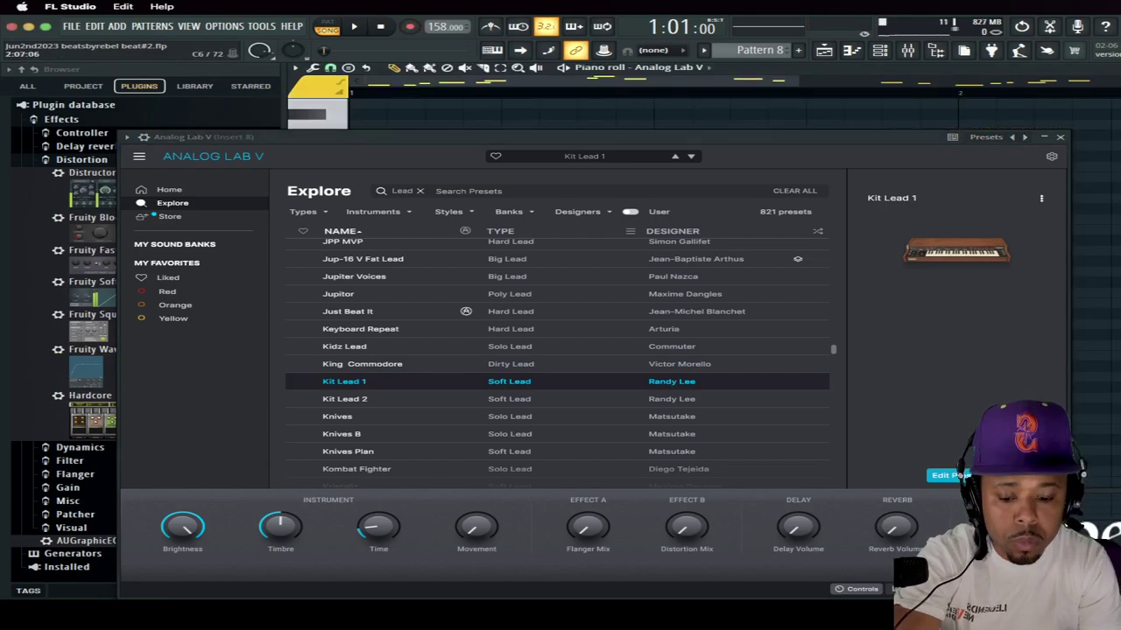
pyautogui.press('space')
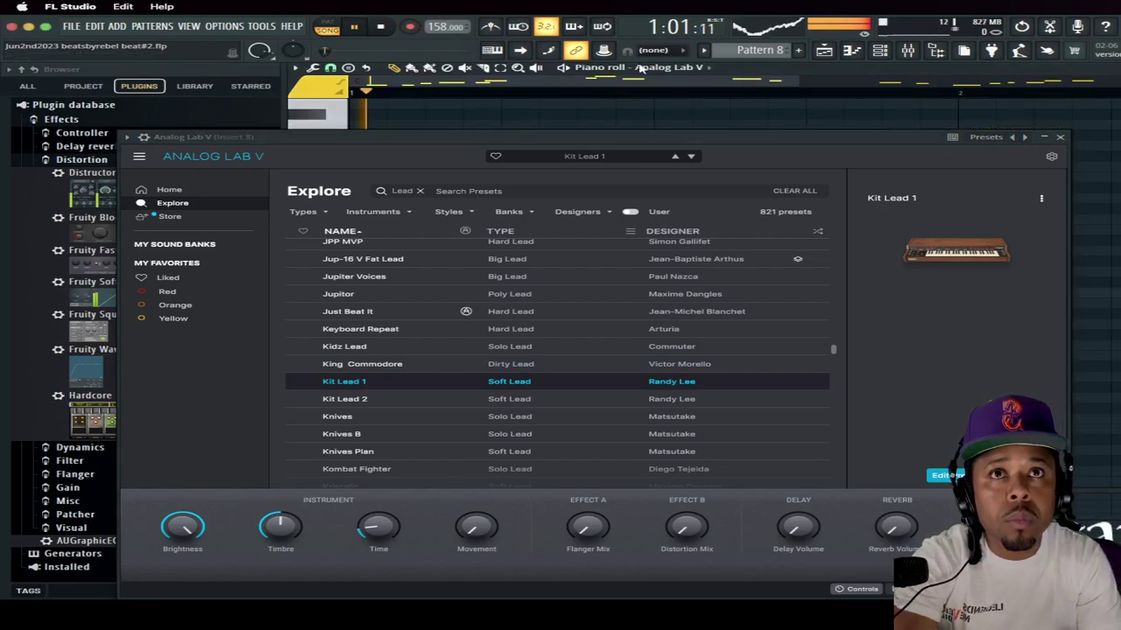
pyautogui.click(1060, 137)
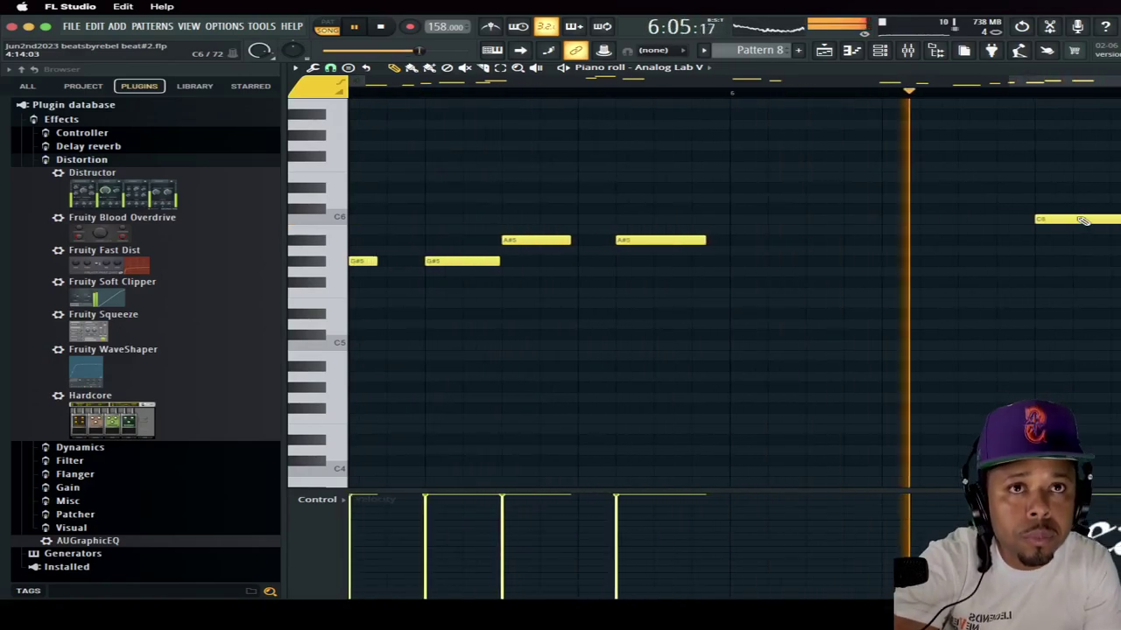
pyautogui.press('space')
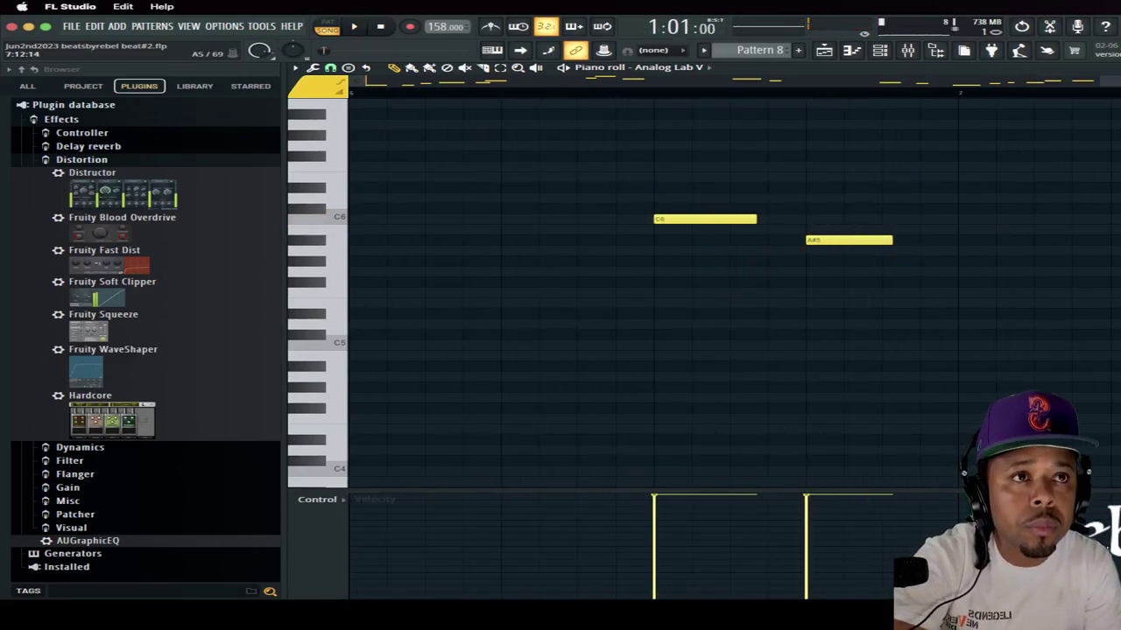
pyautogui.hscroll(5, 733, 295)
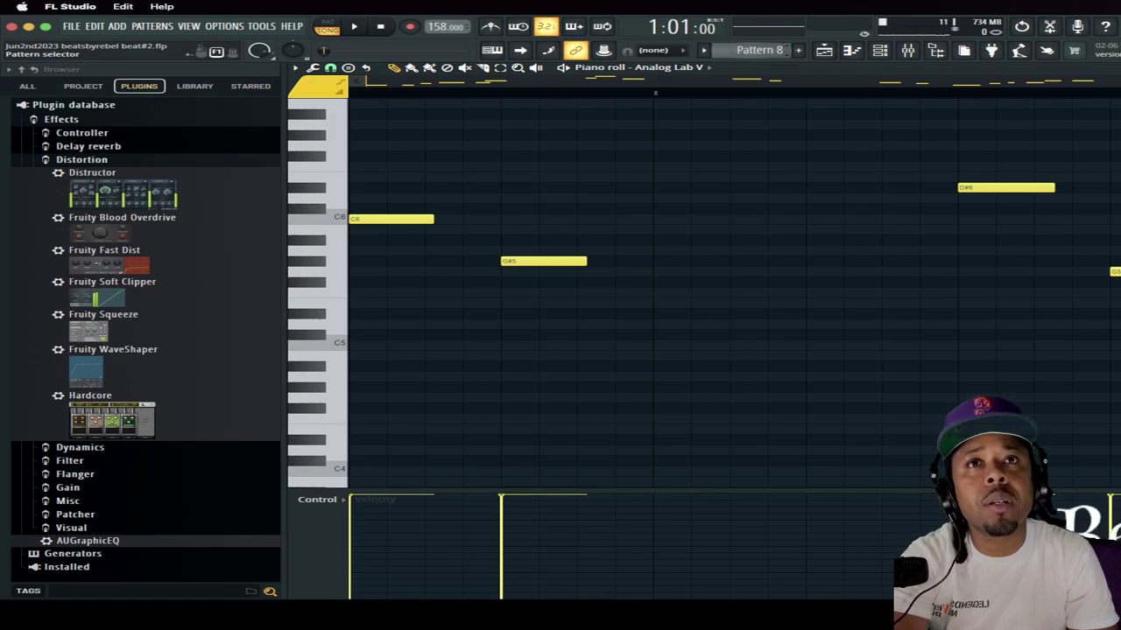
# Step: Create Pattern 9 and slightly lower the volume of the lead's mixer track, Insert 8, during playback
pyautogui.click(797, 51)
pyautogui.click(880, 51)
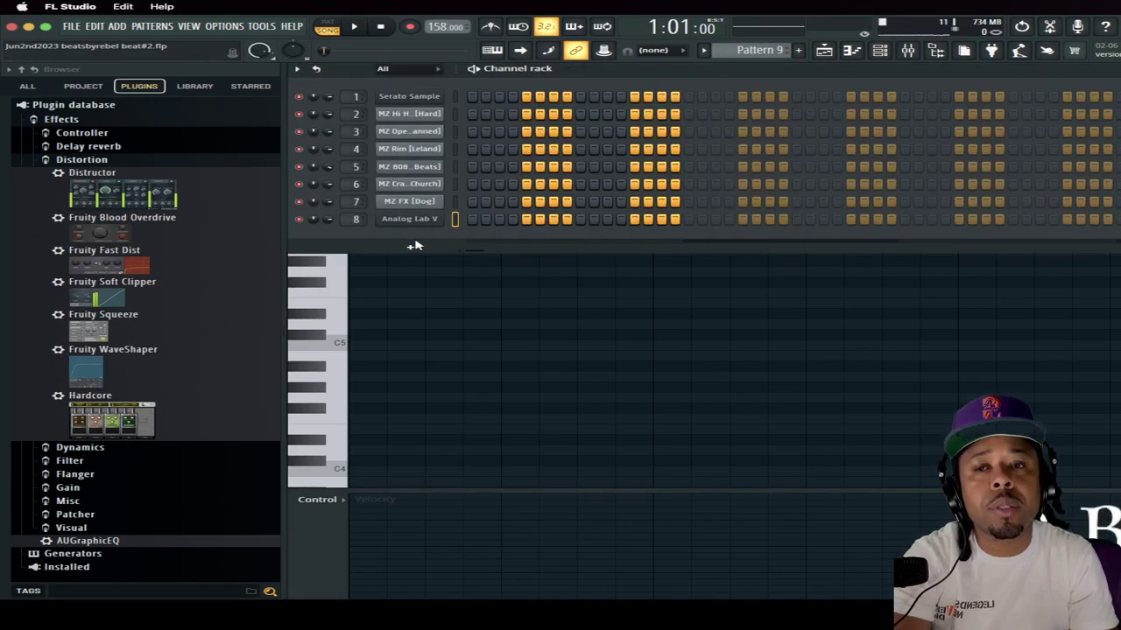
pyautogui.press('space')
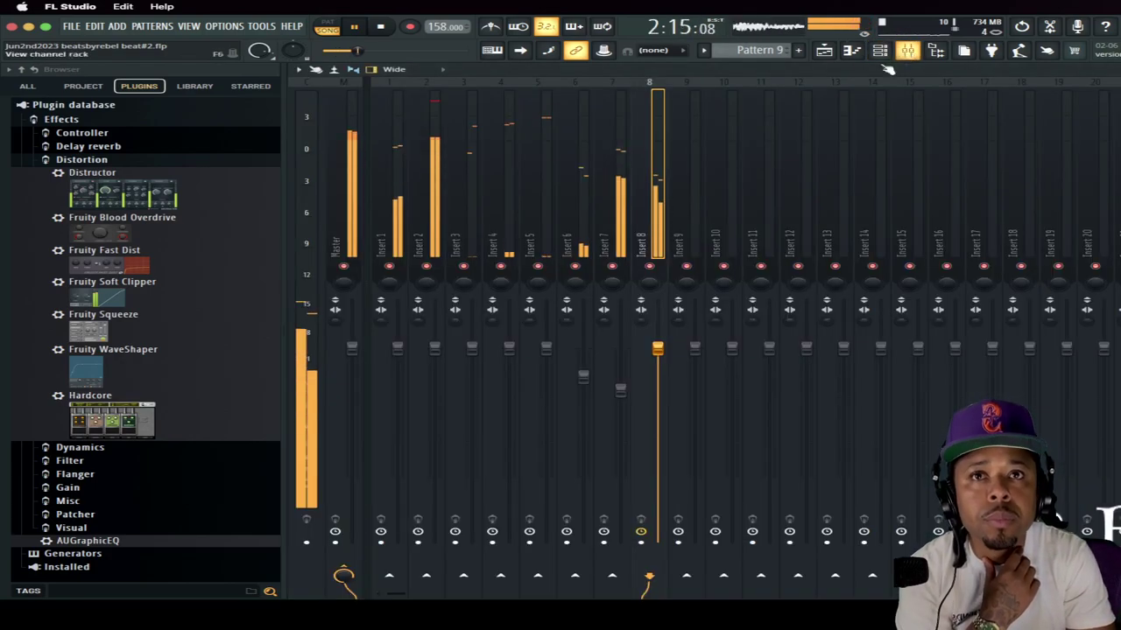
pyautogui.click(908, 50)
pyautogui.moveTo(658, 362); pyautogui.dragTo(661, 369)
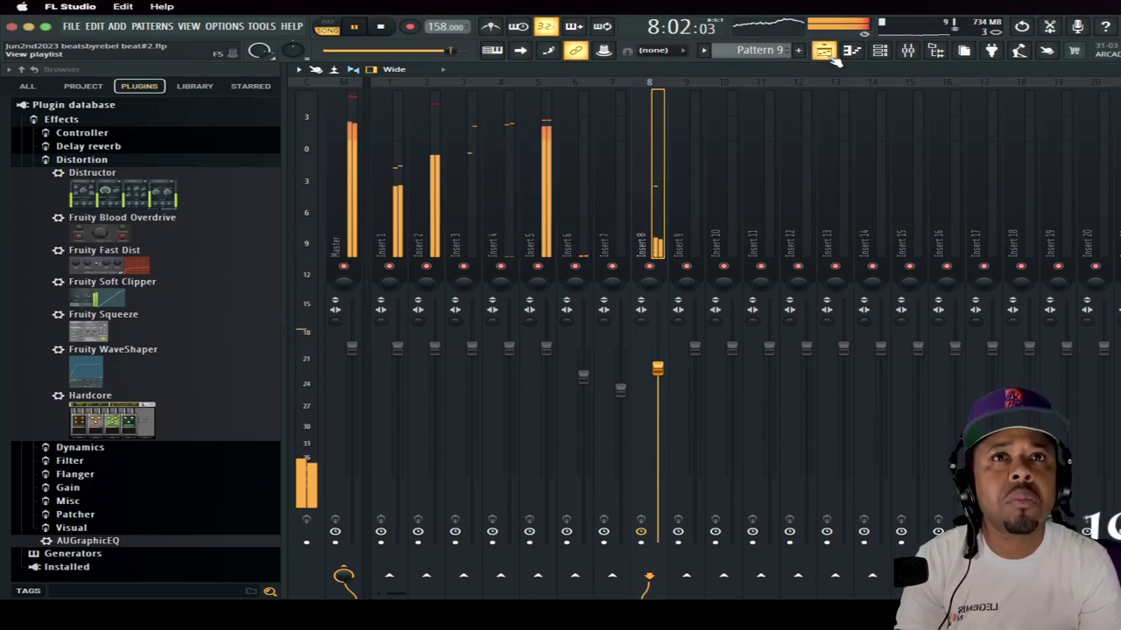
# Step: Add a second Analog Lab V channel and audition the American Home Clean piano preset, returning to the preset types overview
pyautogui.click(880, 51)
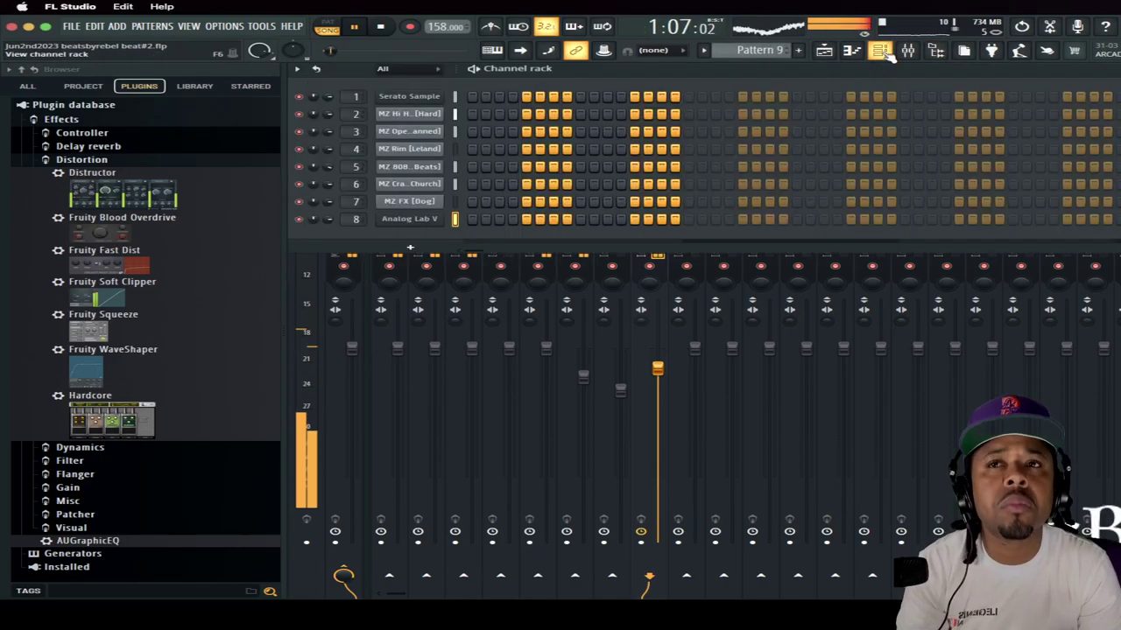
pyautogui.click(412, 248)
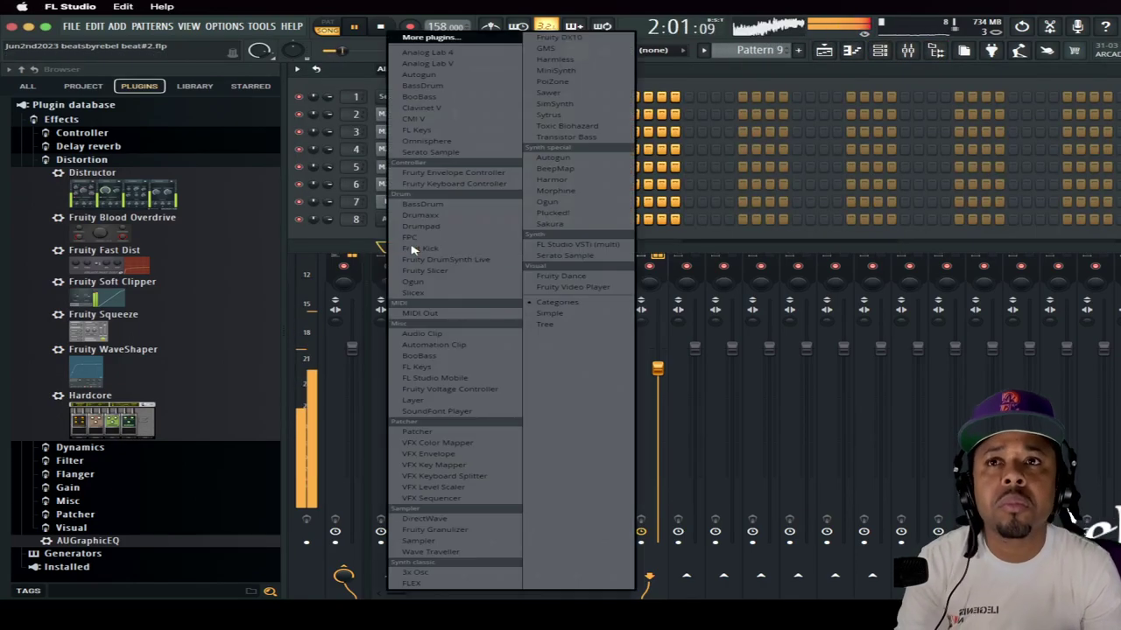
pyautogui.click(412, 63)
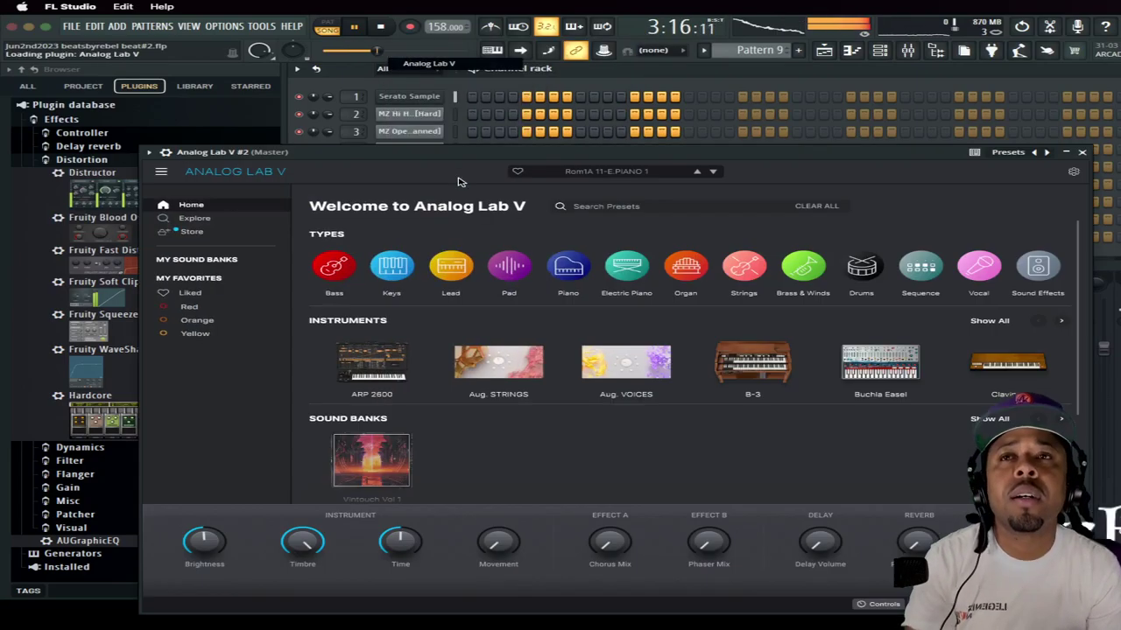
pyautogui.click(568, 266)
pyautogui.click(703, 282)
pyautogui.moveTo(1023, 254)
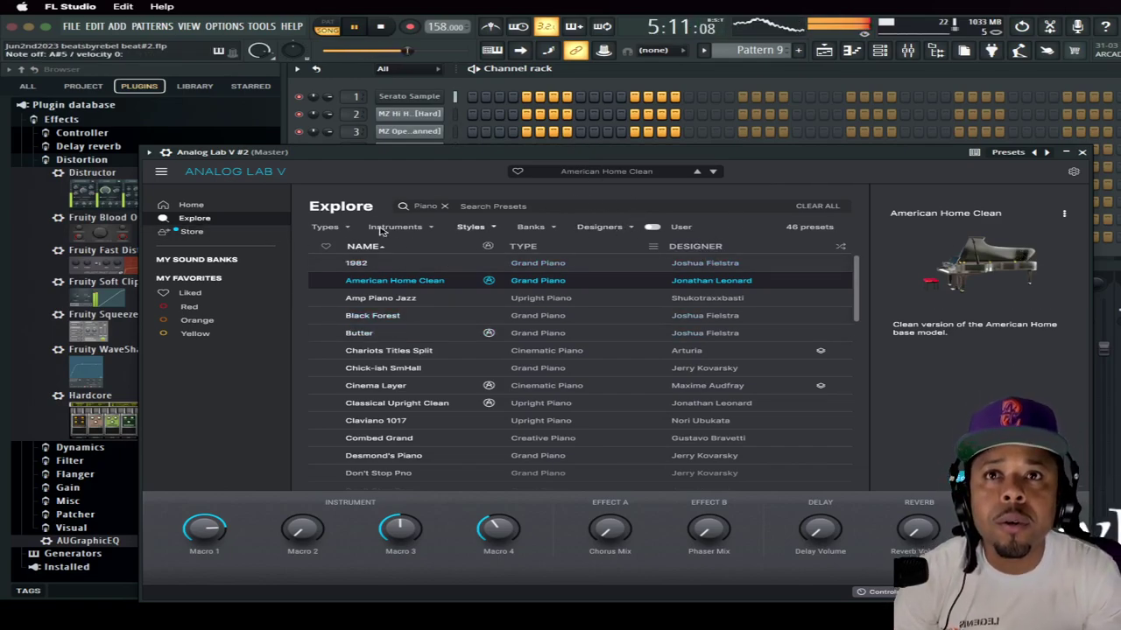
pyautogui.click(194, 206)
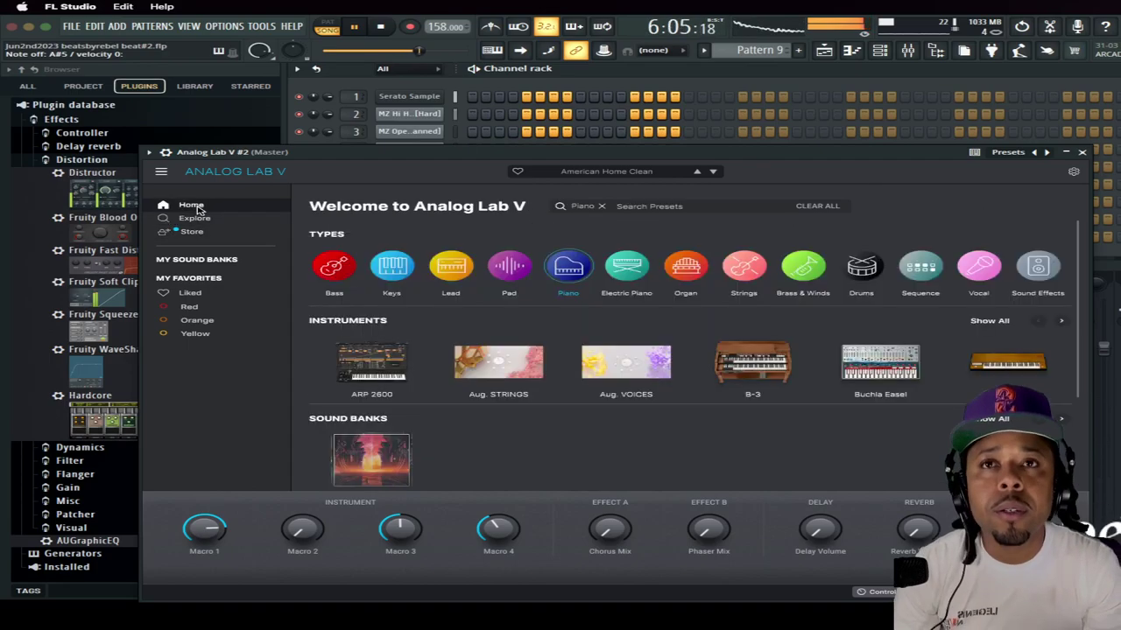
# Step: Filter the second Analog Lab V's presets to Strings and load the Electric Nylon guitar preset for auditioning
pyautogui.click(743, 268)
pyautogui.click(743, 270)
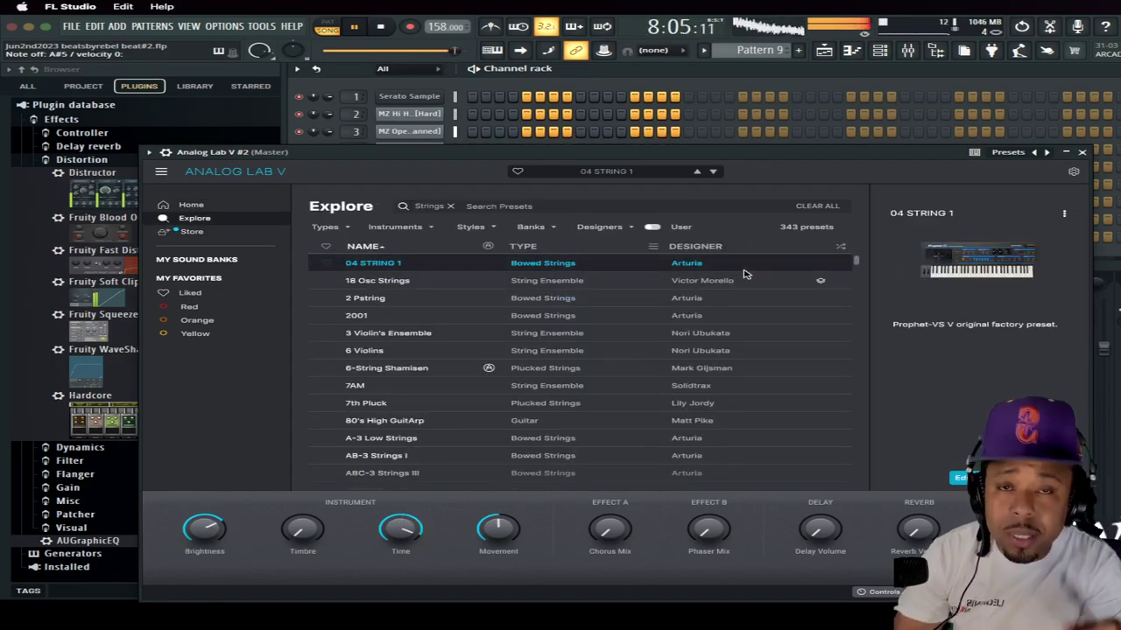
pyautogui.scroll(-10, 743, 306)
pyautogui.scroll(-15, 743, 319)
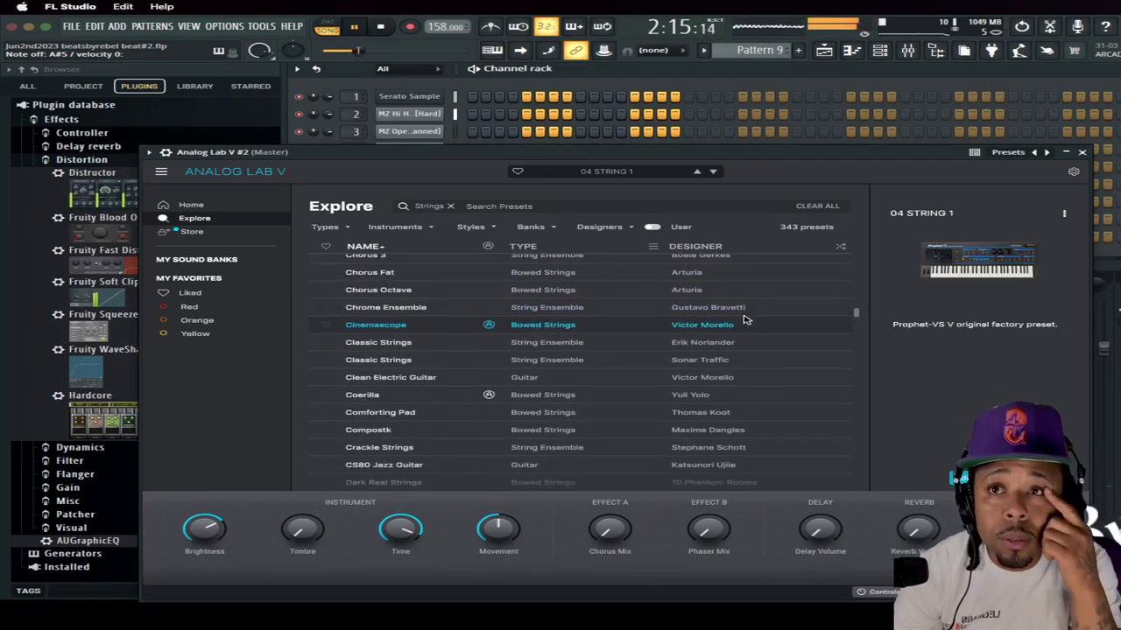
pyautogui.scroll(-10, 635, 400)
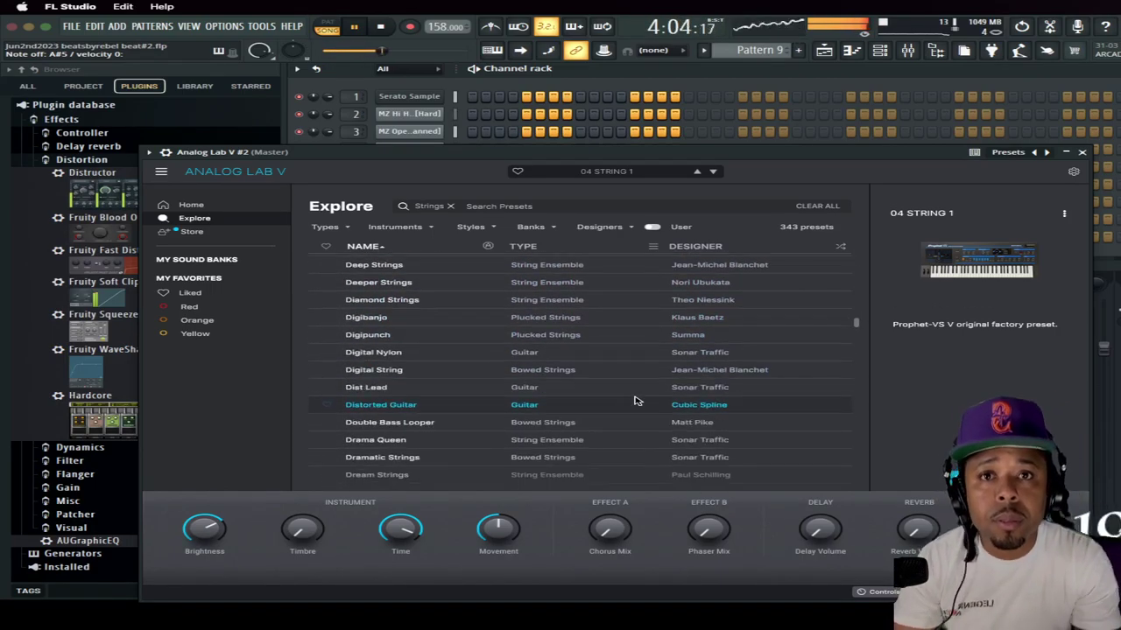
pyautogui.scroll(-10, 647, 402)
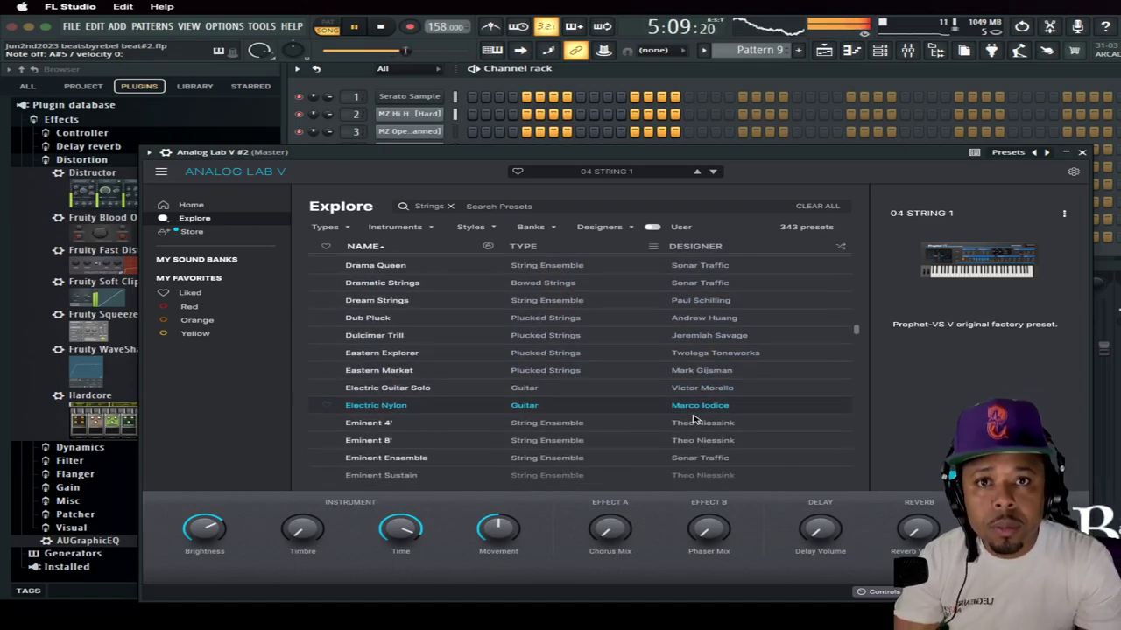
pyautogui.click(711, 407)
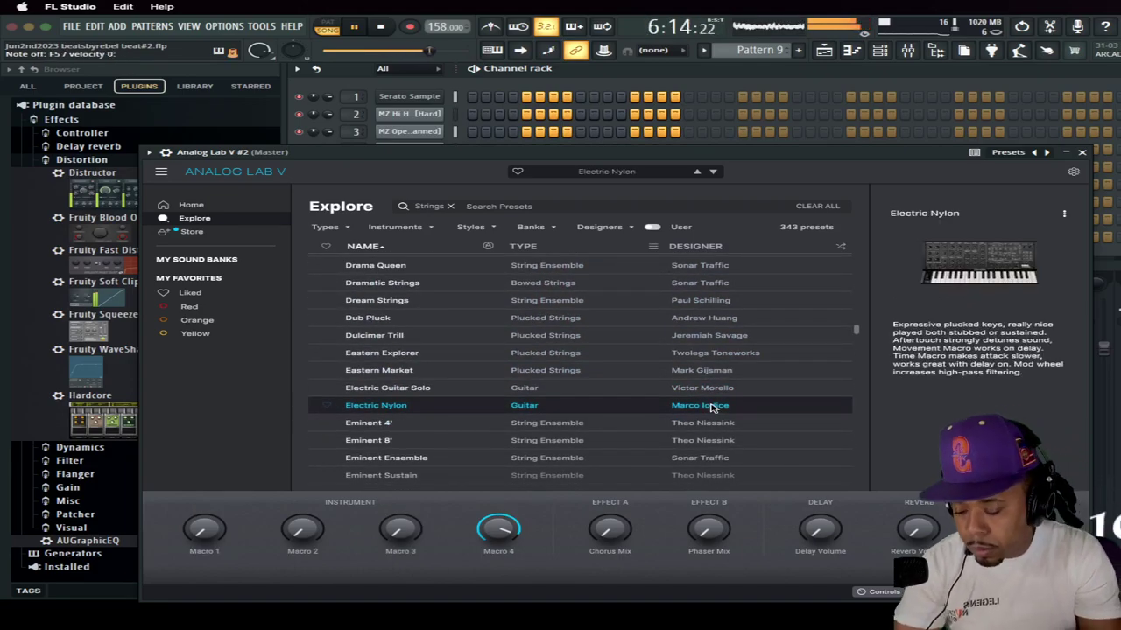
# Step: Audition the string presets following Electric Nylon one by one and settle on Epikeys
pyautogui.press('Down')
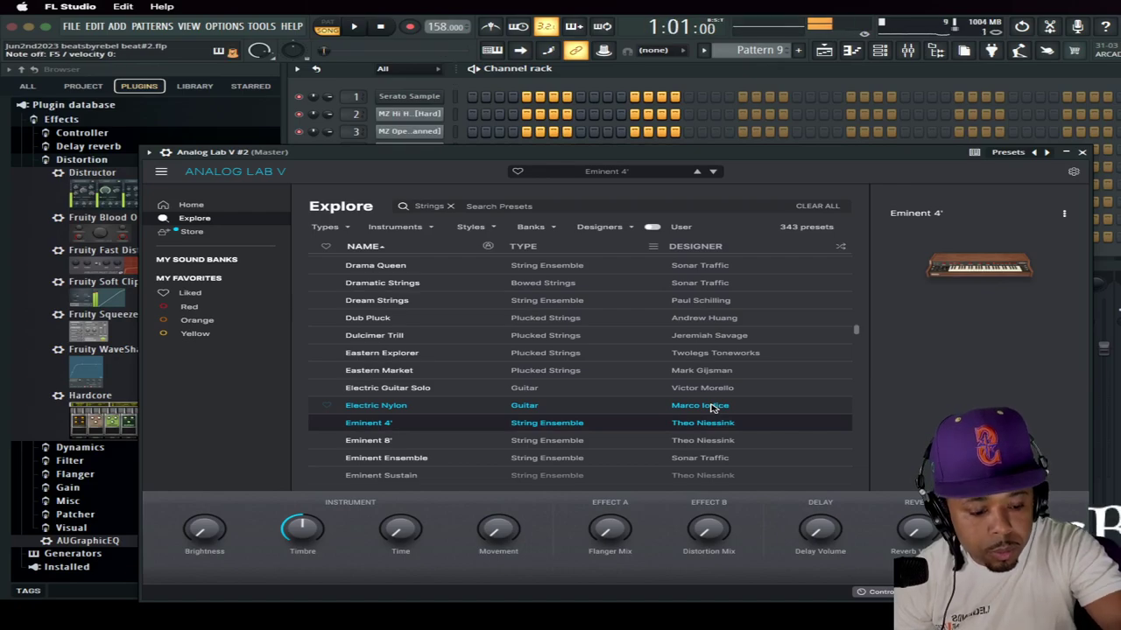
pyautogui.press('Down')
pyautogui.press('Down')
pyautogui.press('Down')
pyautogui.press('Down')
pyautogui.press('Down')
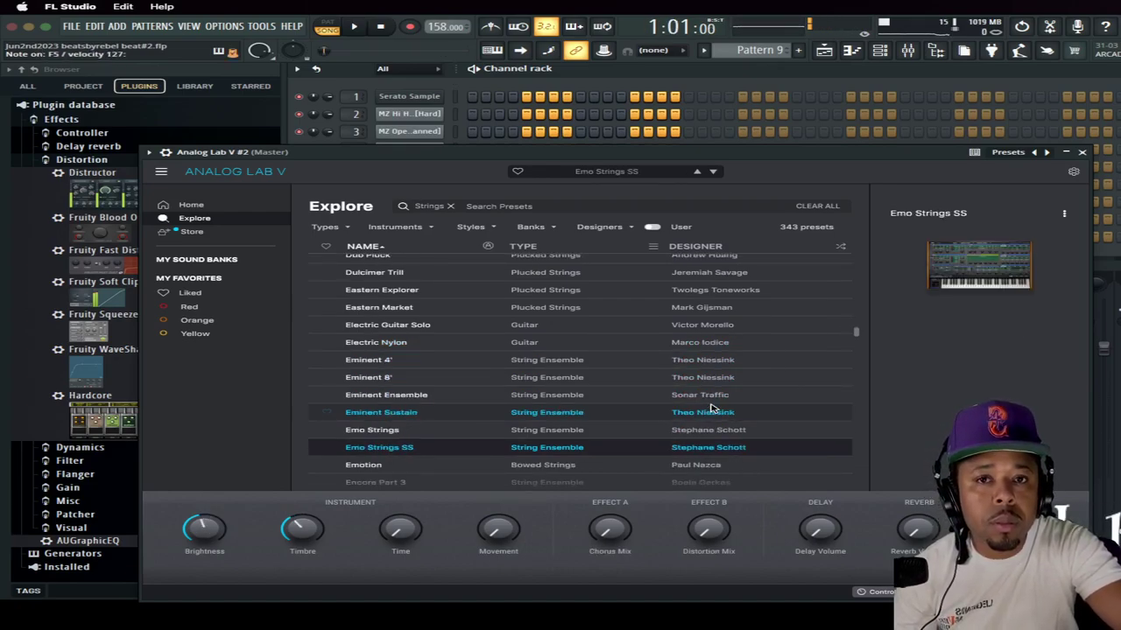
pyautogui.press('Down')
pyautogui.press('Down')
pyautogui.press('Down')
pyautogui.press('Down')
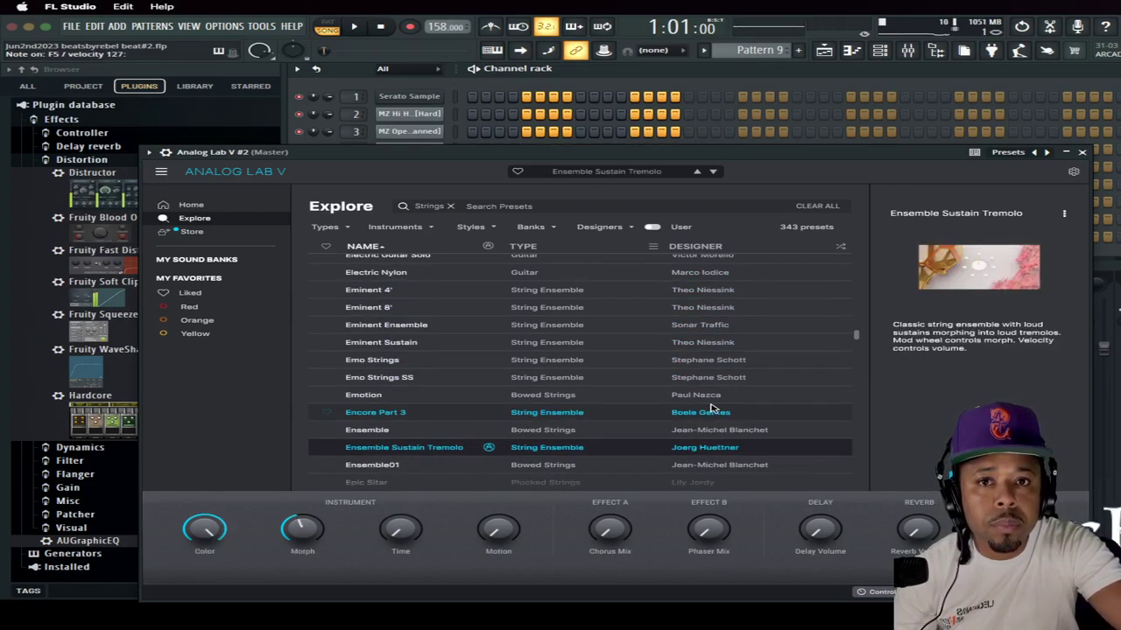
pyautogui.press('Down')
pyautogui.press('Down')
pyautogui.press('Down')
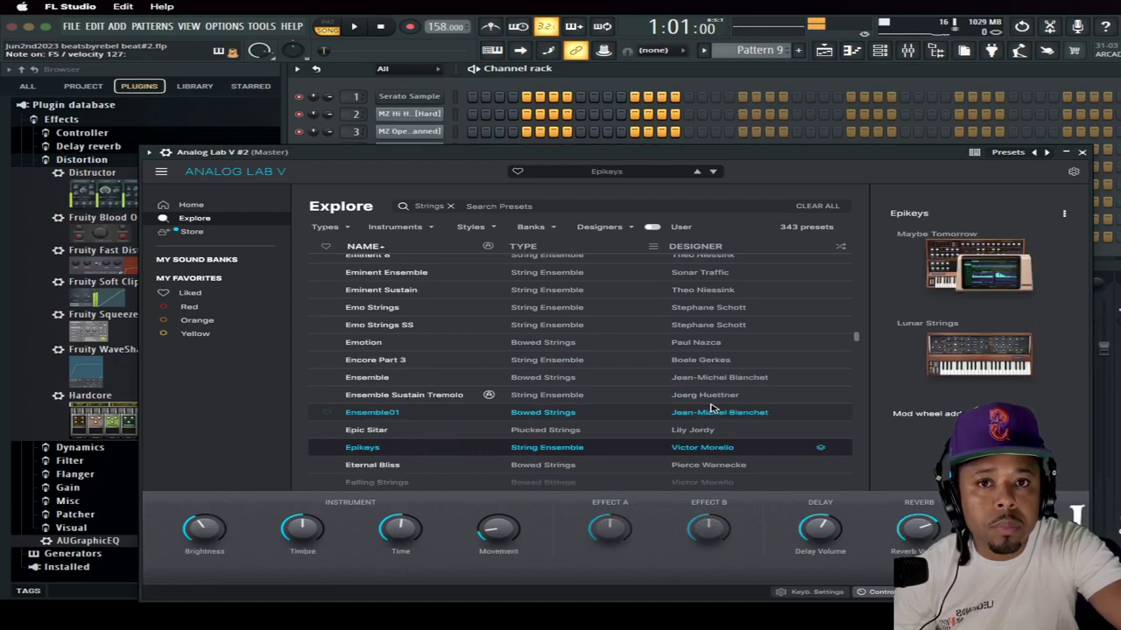
pyautogui.press('Down')
pyautogui.press('Up')
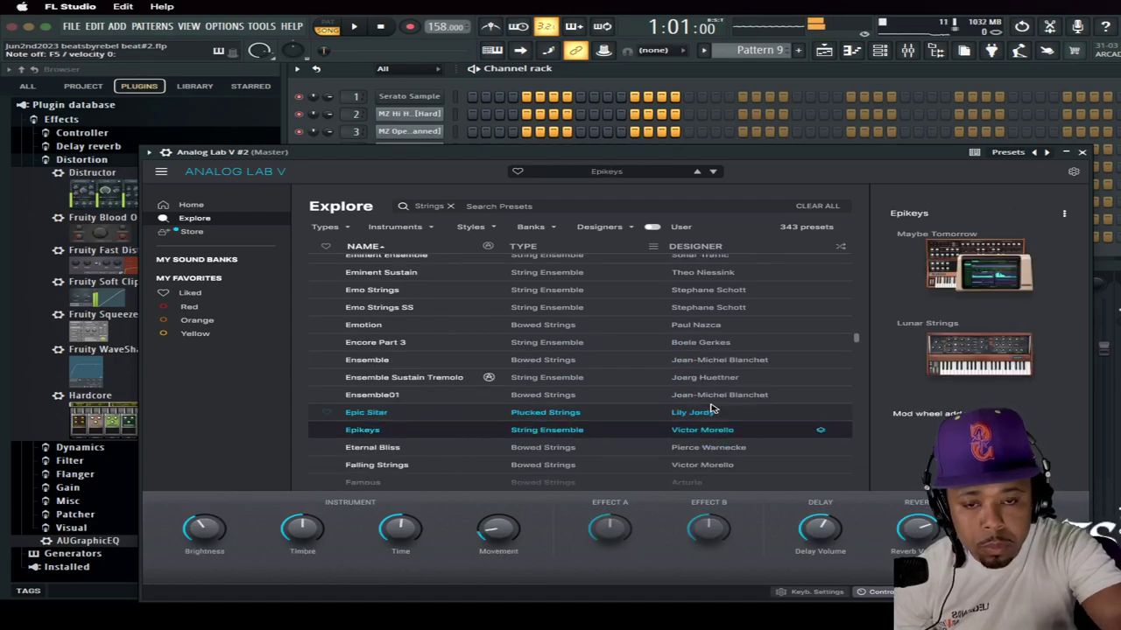
# Step: Rehearse an Epikeys melody over the beat, restarting playback between takes
pyautogui.press('space')
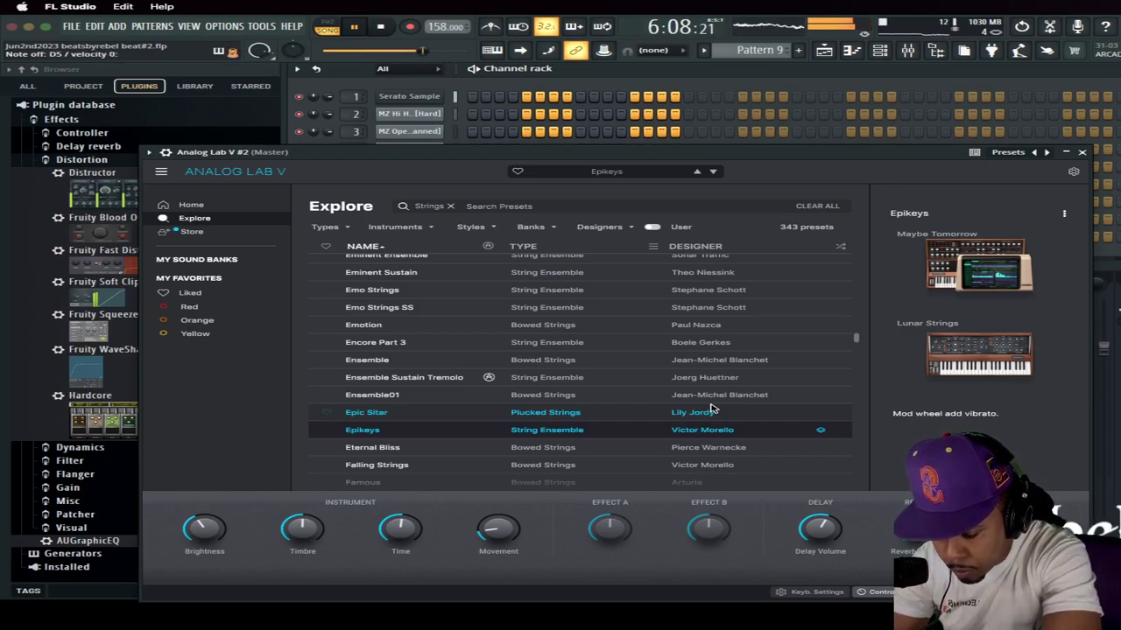
pyautogui.press('space')
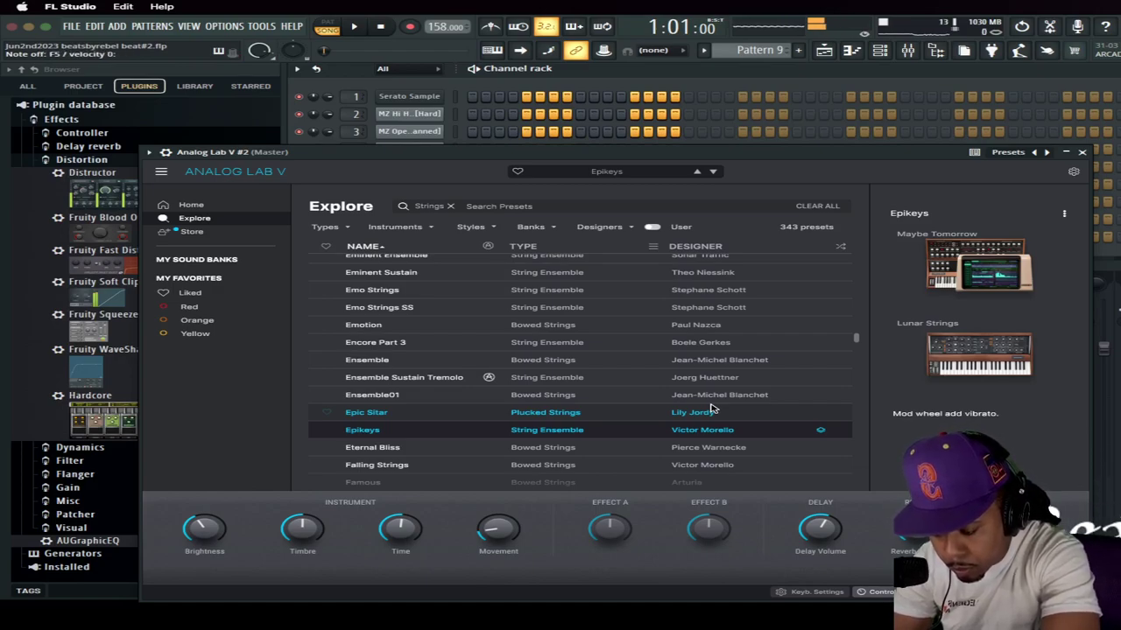
pyautogui.press('space')
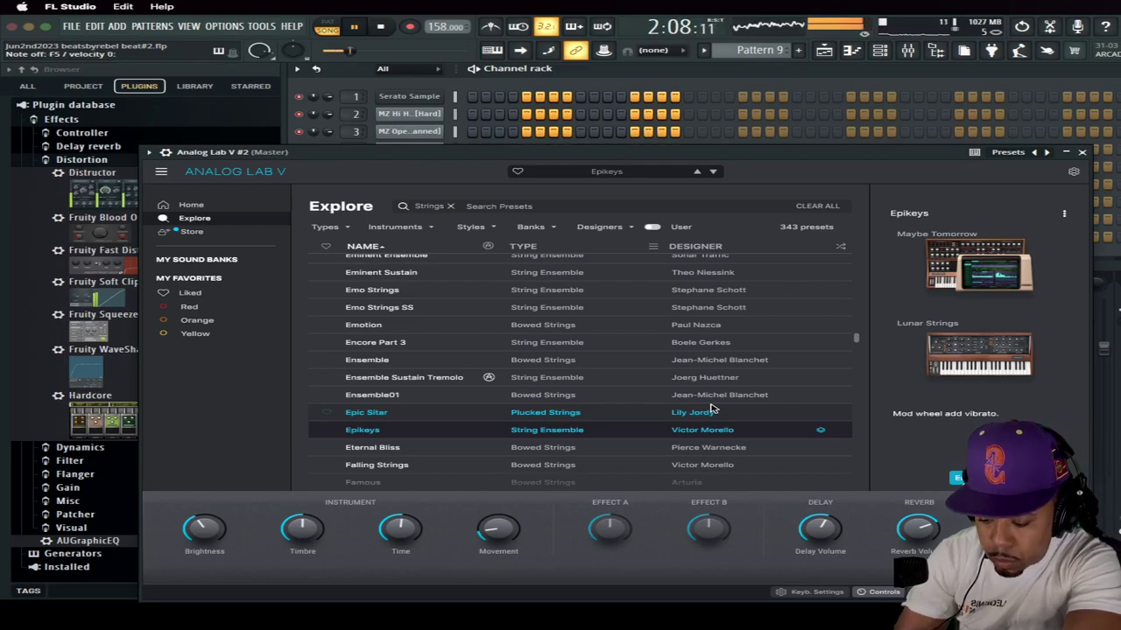
pyautogui.press('space')
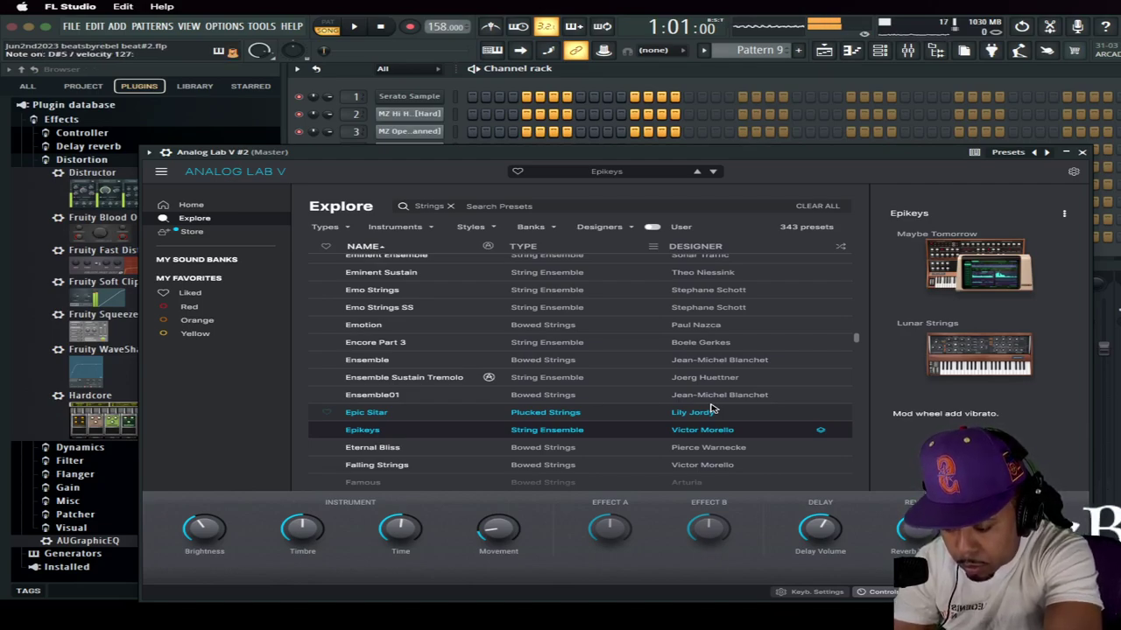
pyautogui.press('space')
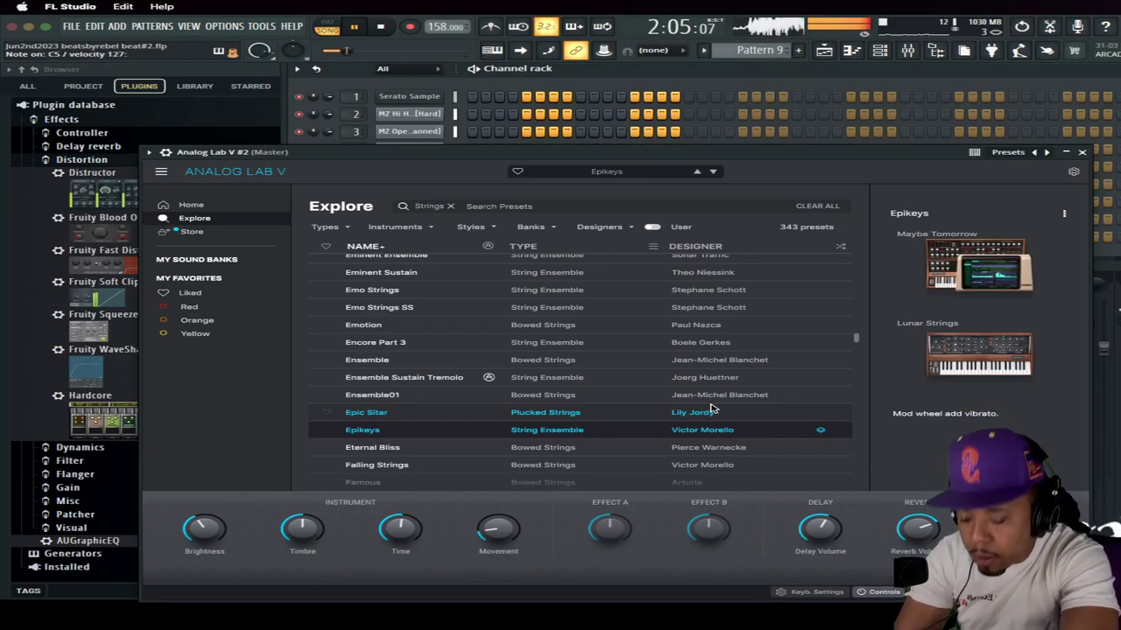
# Step: Record the Epikeys melody into Pattern 9 and stop playback
pyautogui.press('r')
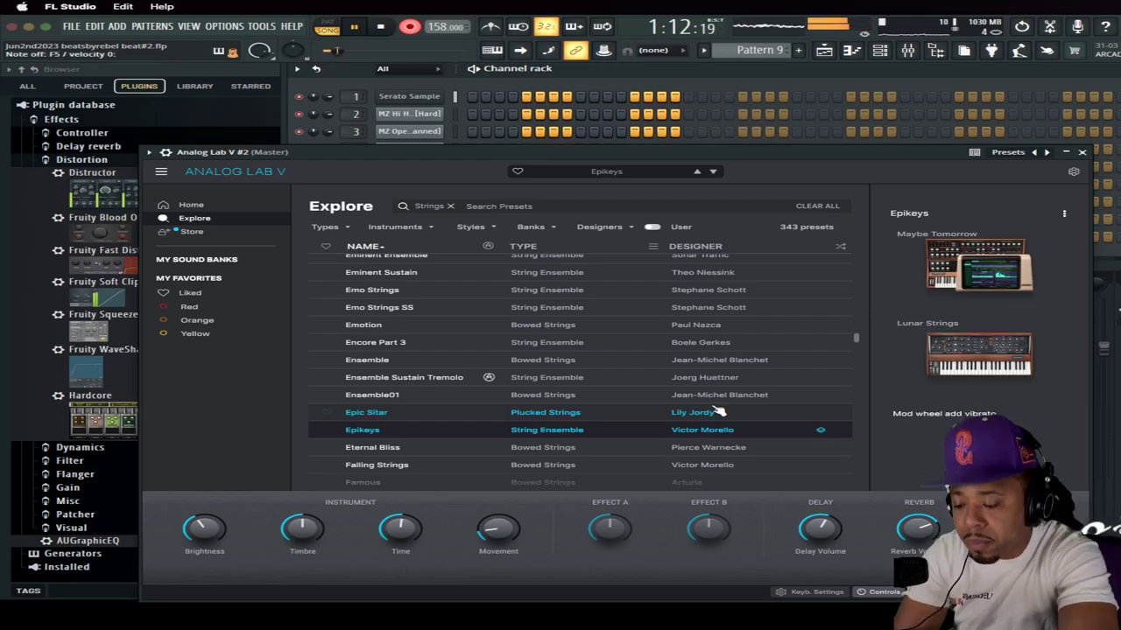
pyautogui.press('space')
pyautogui.press('space')
pyautogui.scroll(1, 779, 409)
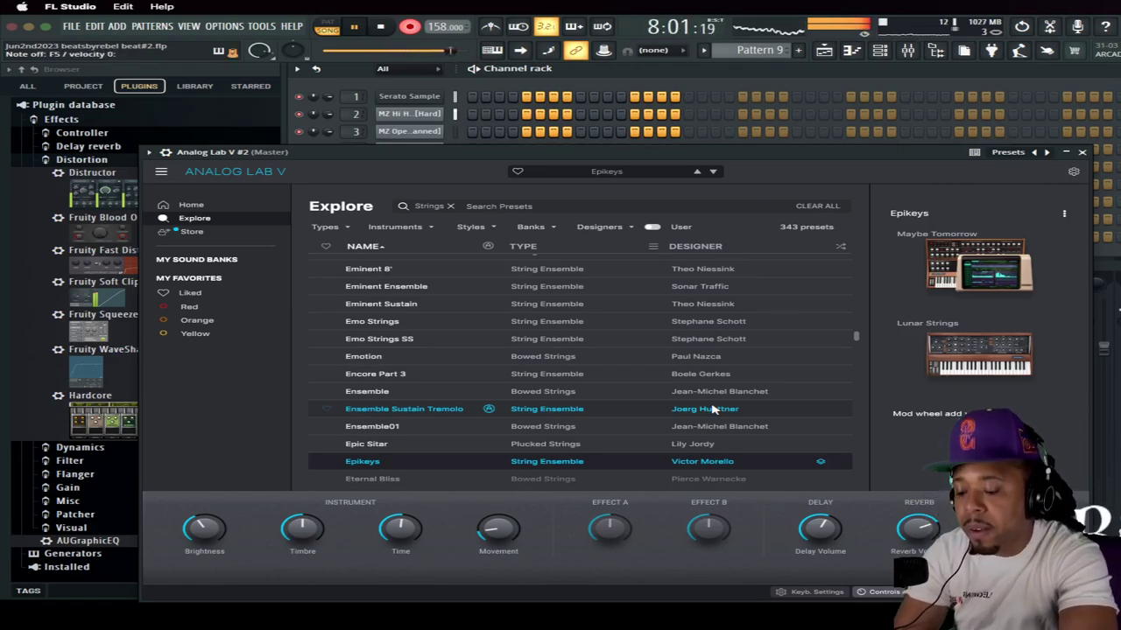
pyautogui.press('space')
pyautogui.scroll(3, 718, 409)
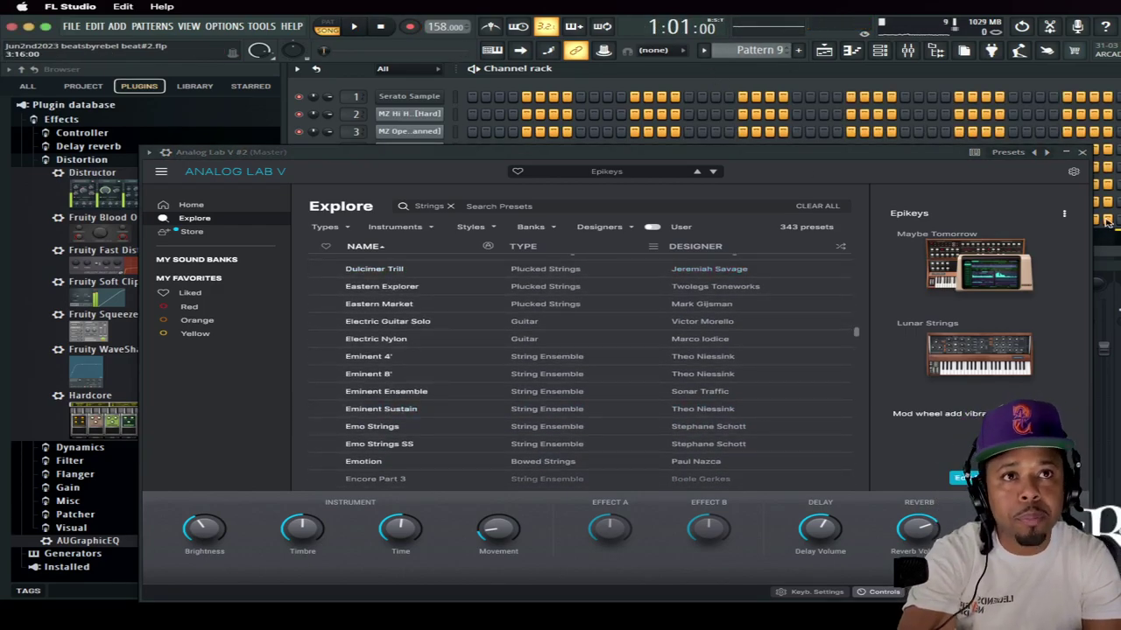
# Step: Route the Analog Lab V #2 channel to mixer track 9 and review its recorded notes in the piano roll during playback
pyautogui.click(1082, 153)
pyautogui.scroll(6, 355, 236)
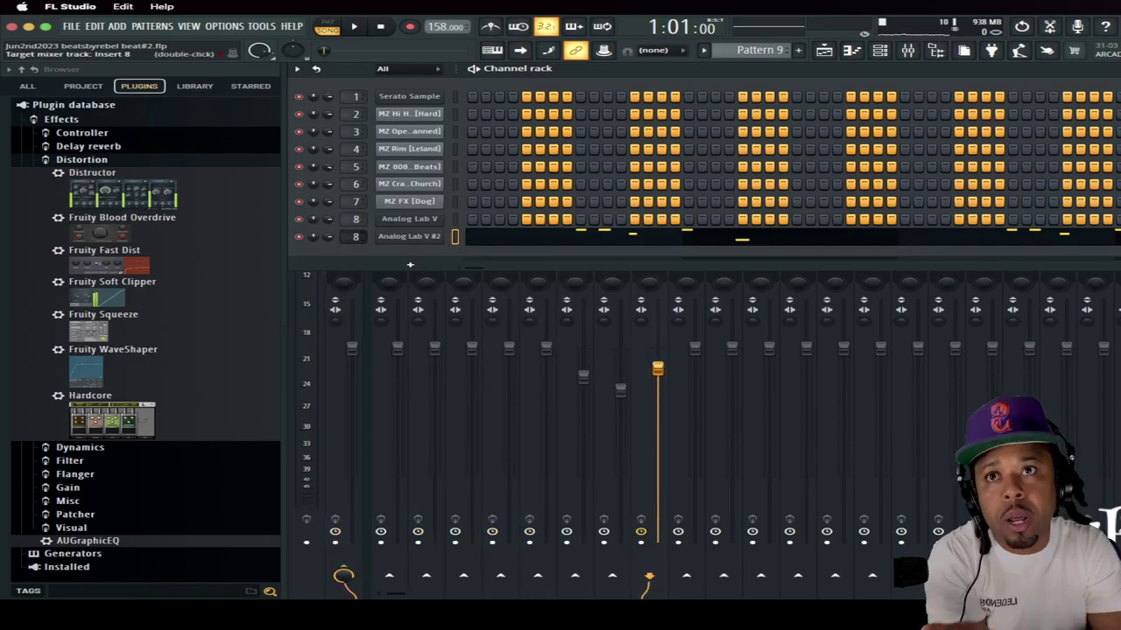
pyautogui.click(573, 243)
pyautogui.hotkey('ctrl', 'q')
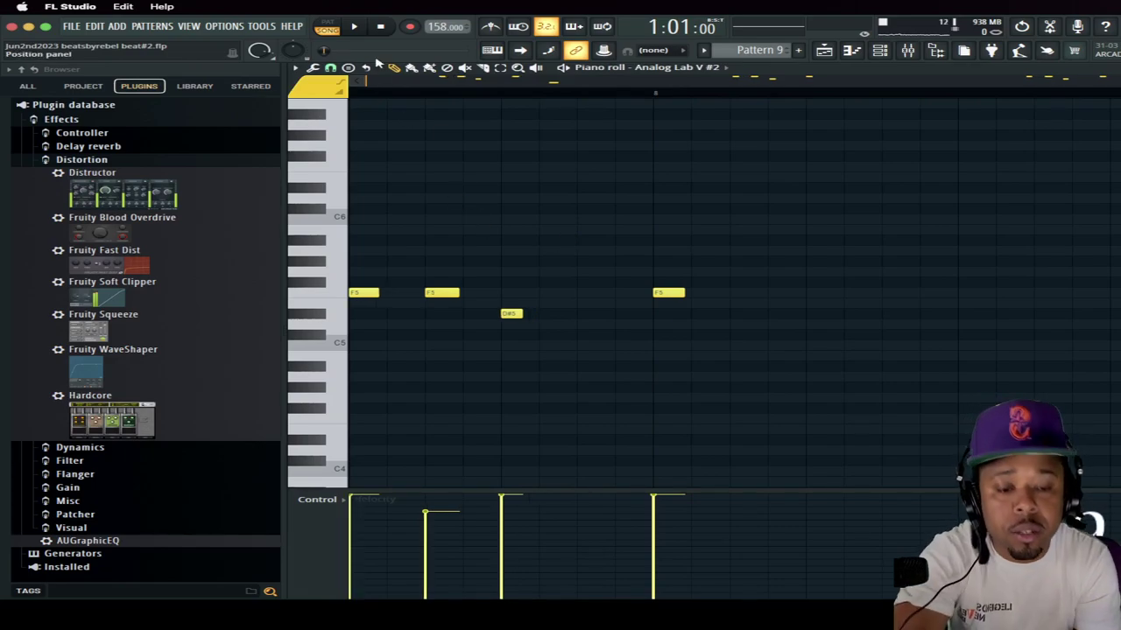
pyautogui.press('space')
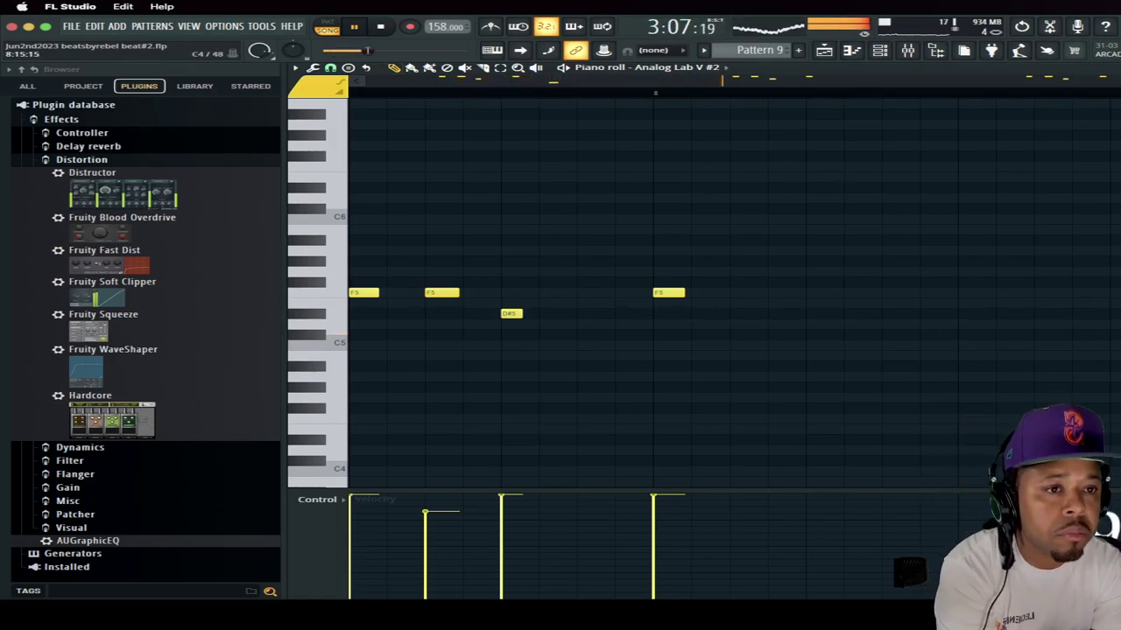
pyautogui.click(881, 54)
pyautogui.press('F9')
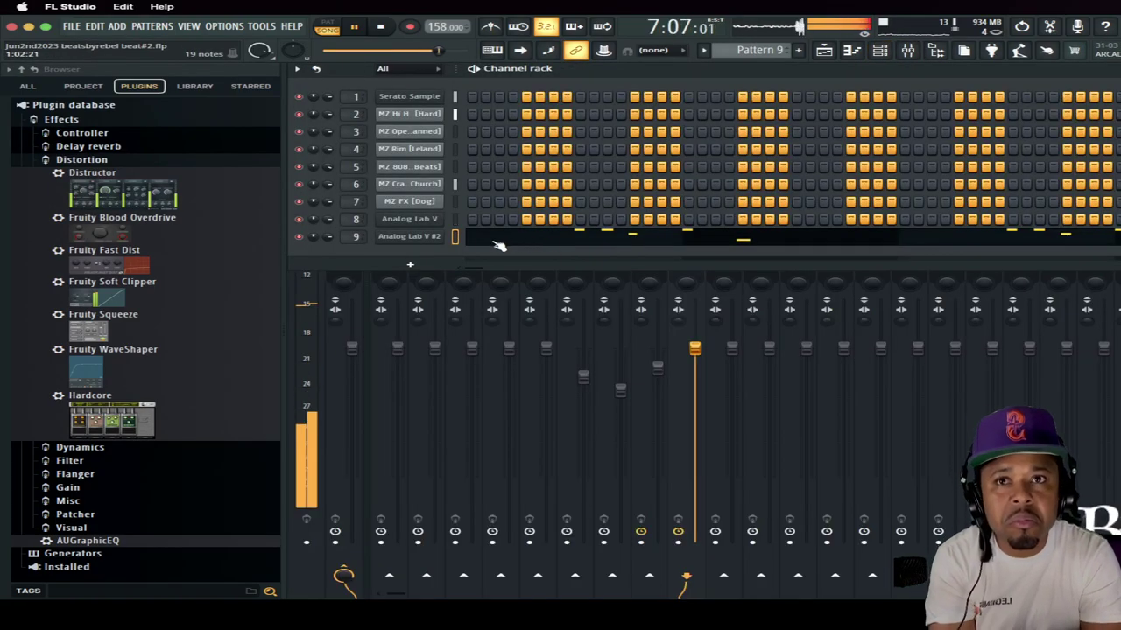
# Step: Fine-tune the Timbre and Time macros of the Epikeys preset slightly downward and close the plugin window
pyautogui.click(413, 238)
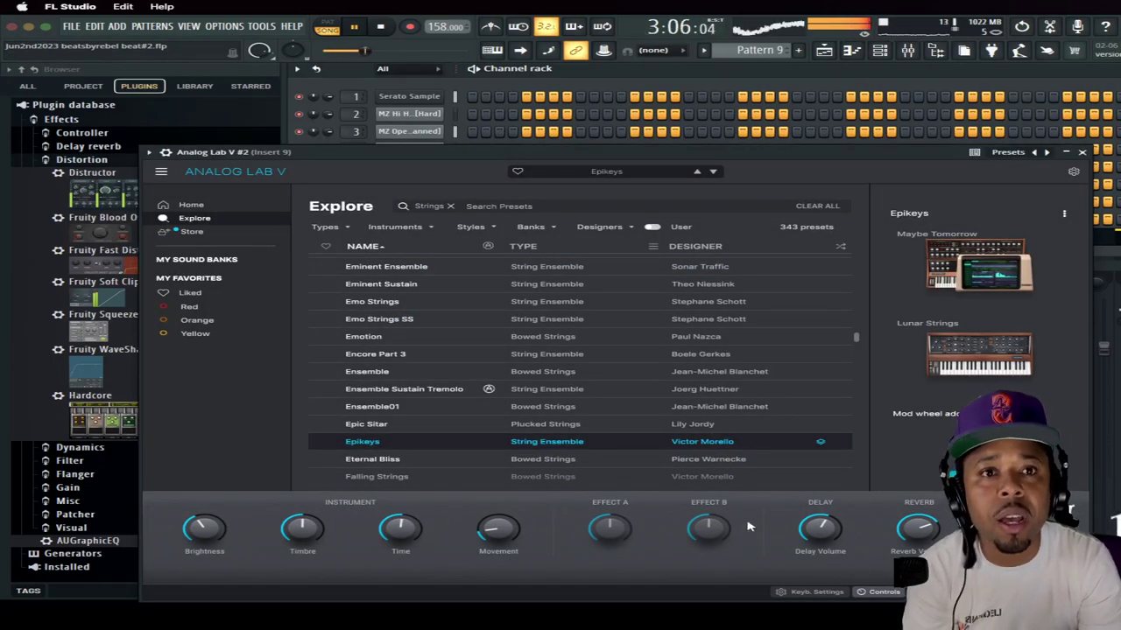
pyautogui.moveTo(304, 530); pyautogui.dragTo(304, 540)
pyautogui.moveTo(401, 529)
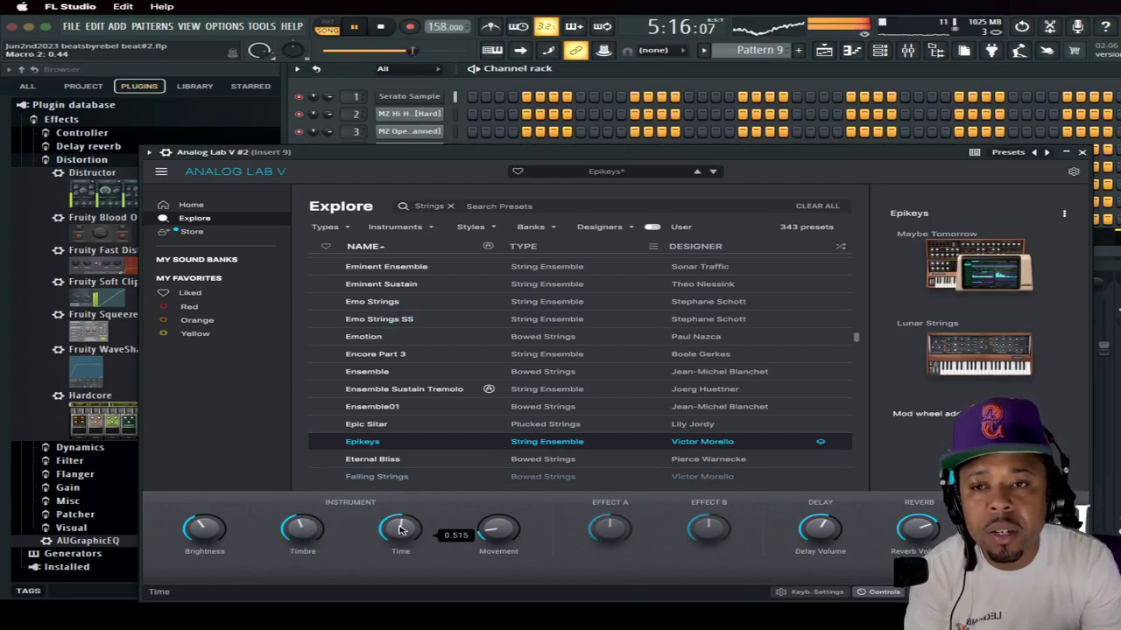
pyautogui.moveTo(400, 531); pyautogui.dragTo(400, 533)
pyautogui.moveTo(303, 533); pyautogui.dragTo(303, 527)
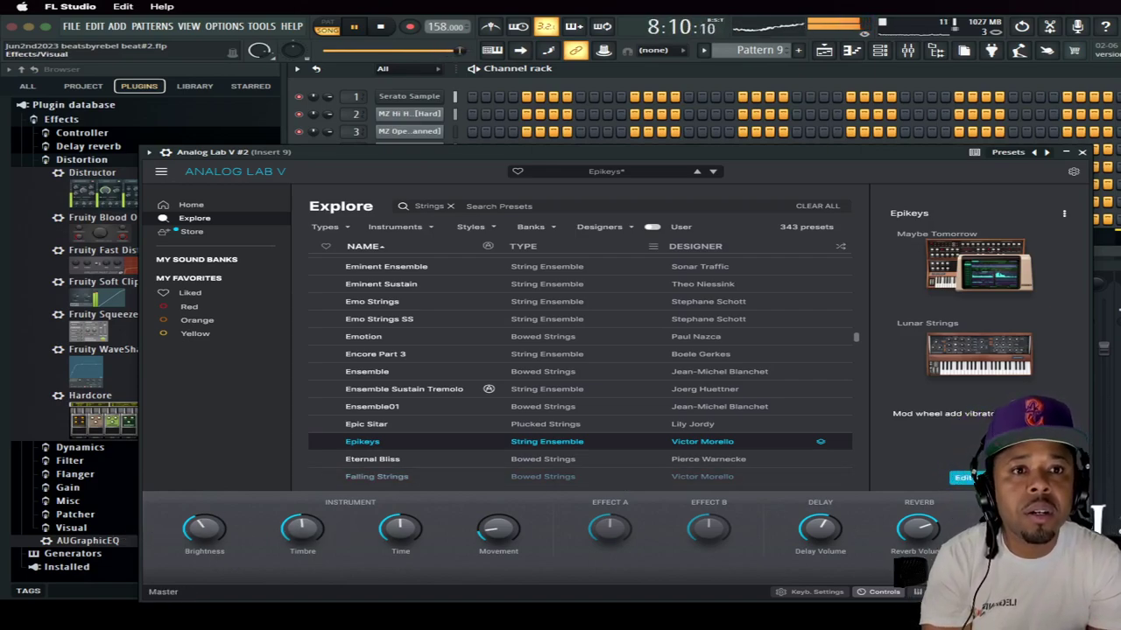
pyautogui.click(1083, 152)
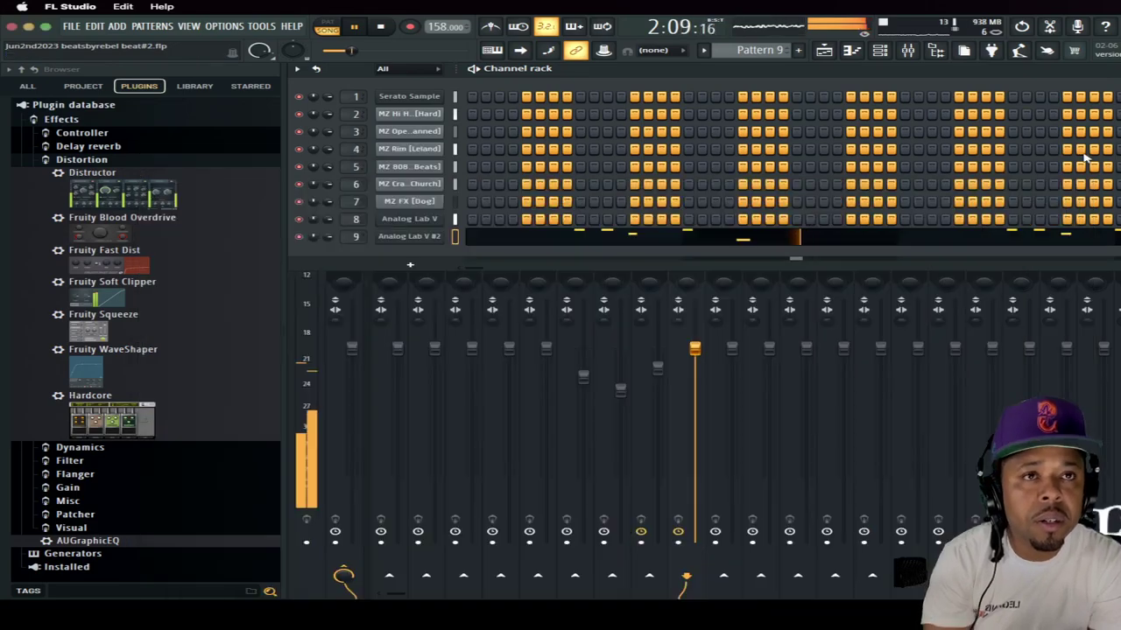
# Step: Lower the volume of mixer track Insert 9 to about -3.5 dB and create Pattern 10
pyautogui.click(912, 52)
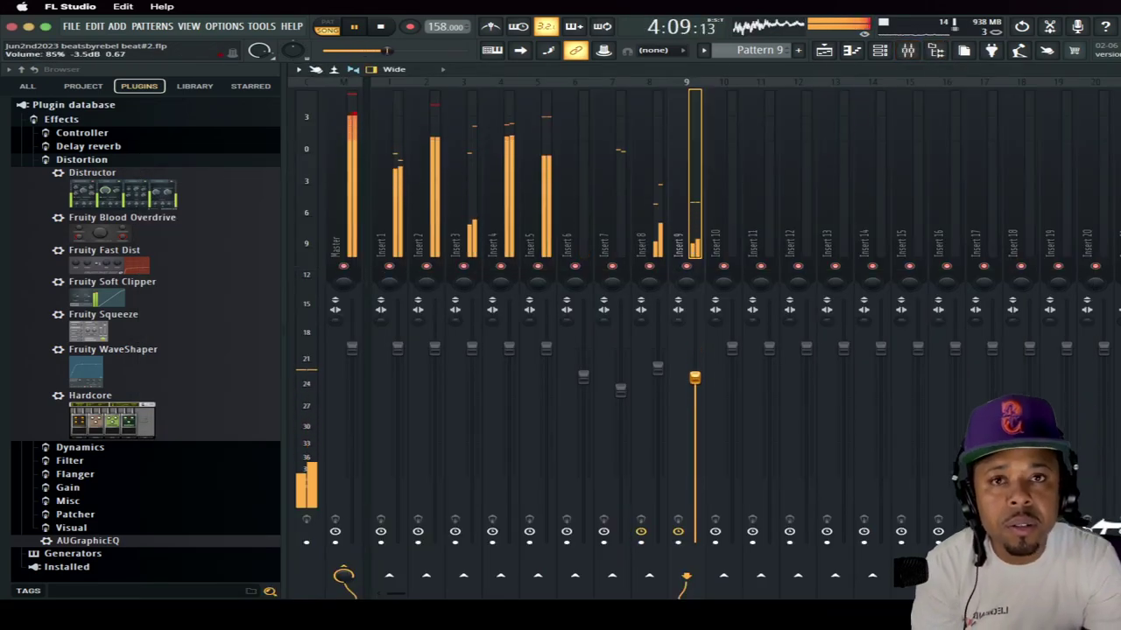
pyautogui.moveTo(696, 376); pyautogui.dragTo(695, 379)
pyautogui.click(798, 51)
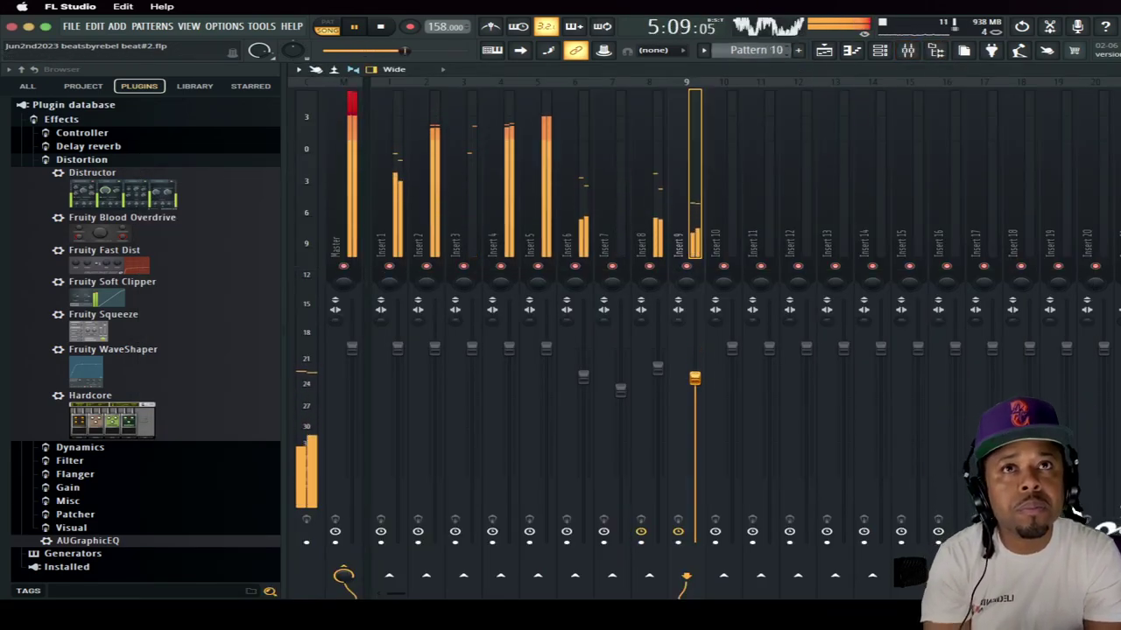
# Step: Raise the volume of mixer track Insert 9 slightly during playback
pyautogui.click(878, 51)
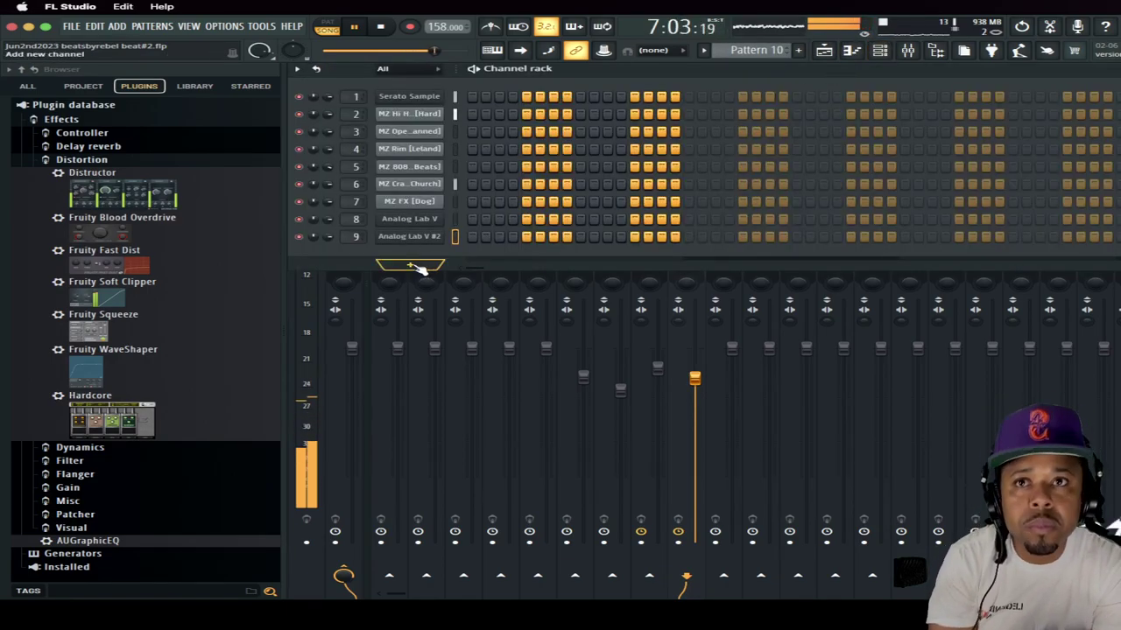
pyautogui.click(912, 53)
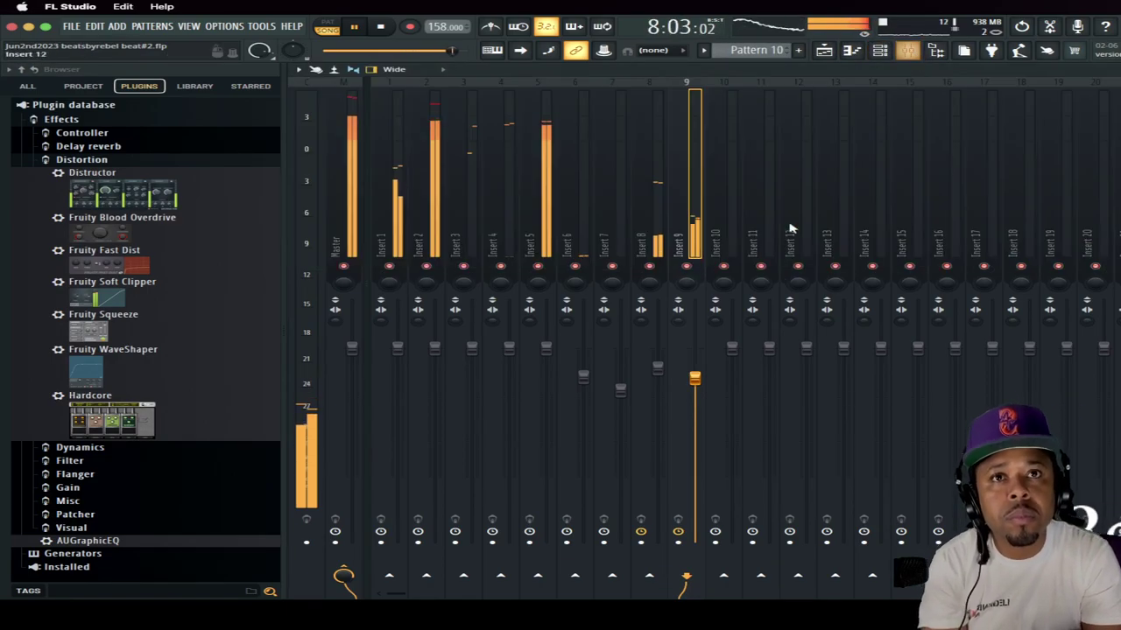
pyautogui.click(889, 53)
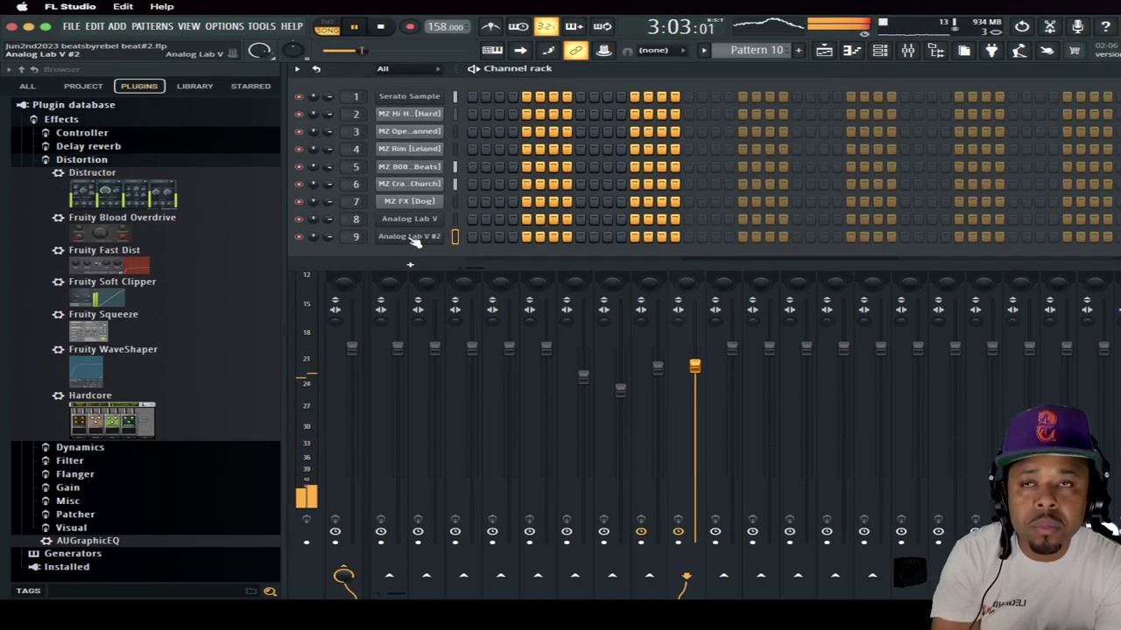
pyautogui.click(889, 53)
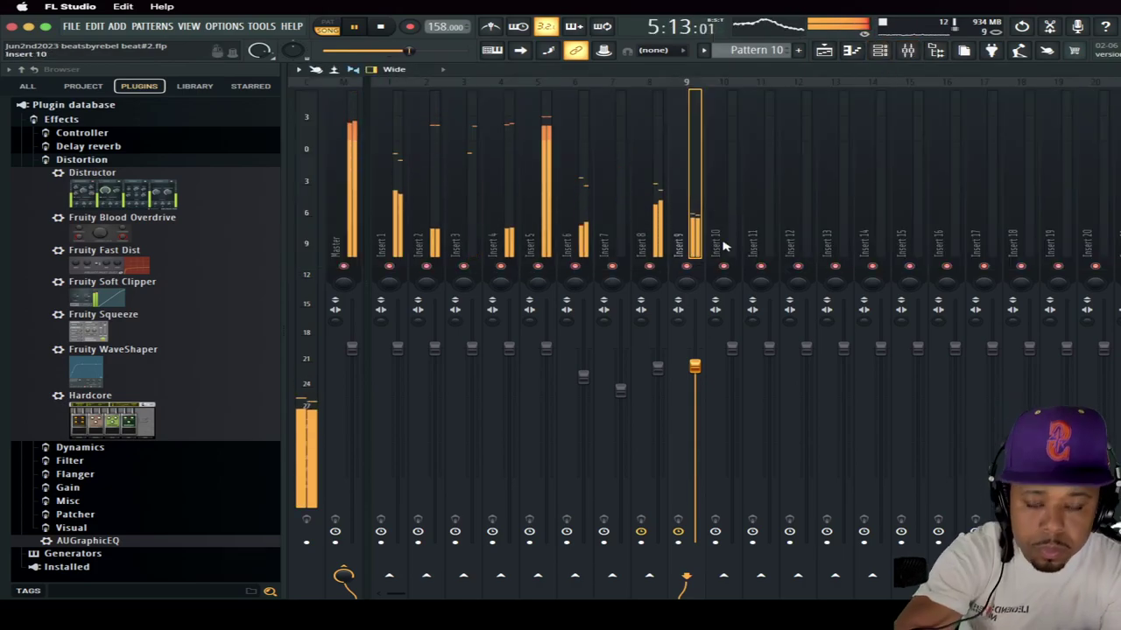
# Step: Reopen the Analog Lab V #2 channel and raise the Epikeys Timbre macro to about 0.66
pyautogui.press('F6')
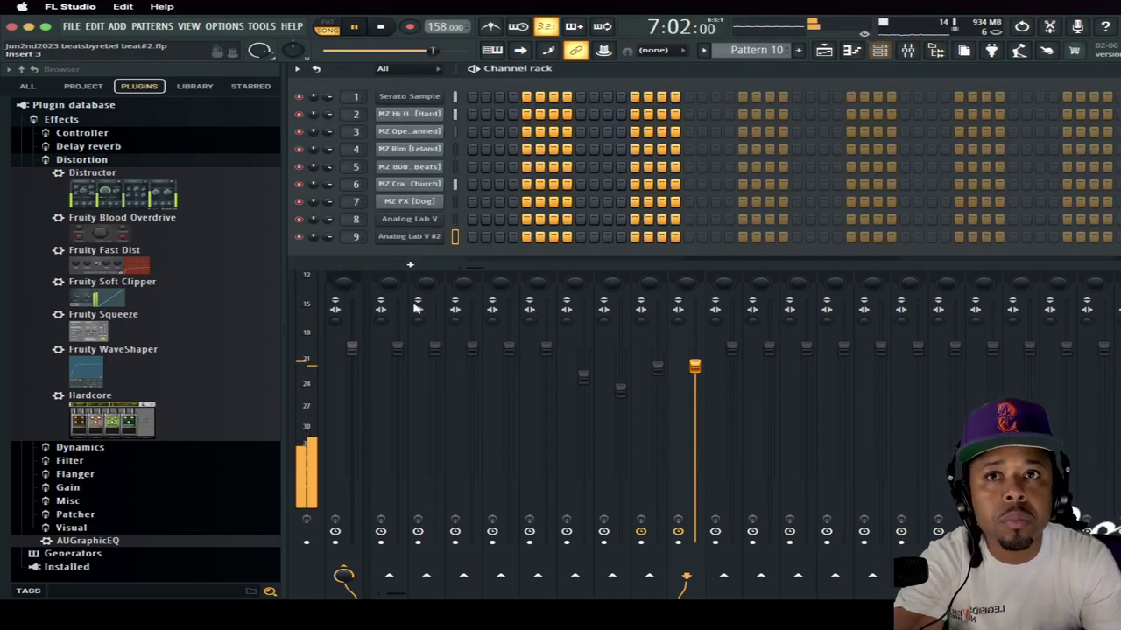
pyautogui.click(409, 236)
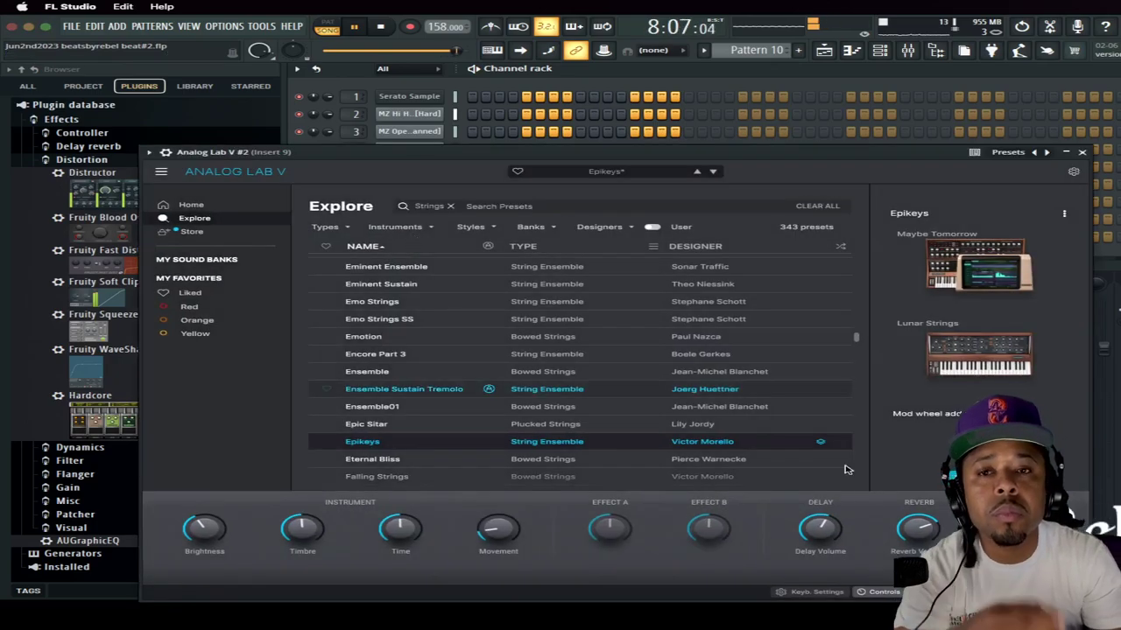
pyautogui.moveTo(299, 530); pyautogui.dragTo(299, 516)
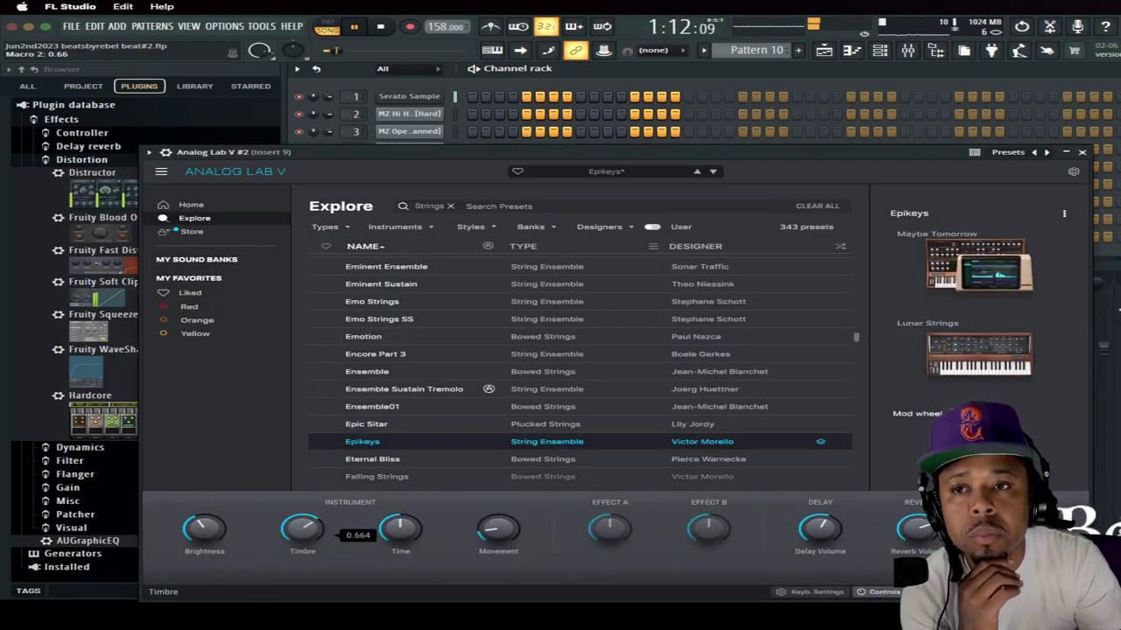
# Step: Set the Epikeys macros to about 0.55 Brightness, 0.58 Time and 0.46 Delay Volume, and close the plugin window
pyautogui.moveTo(205, 531); pyautogui.dragTo(205, 516)
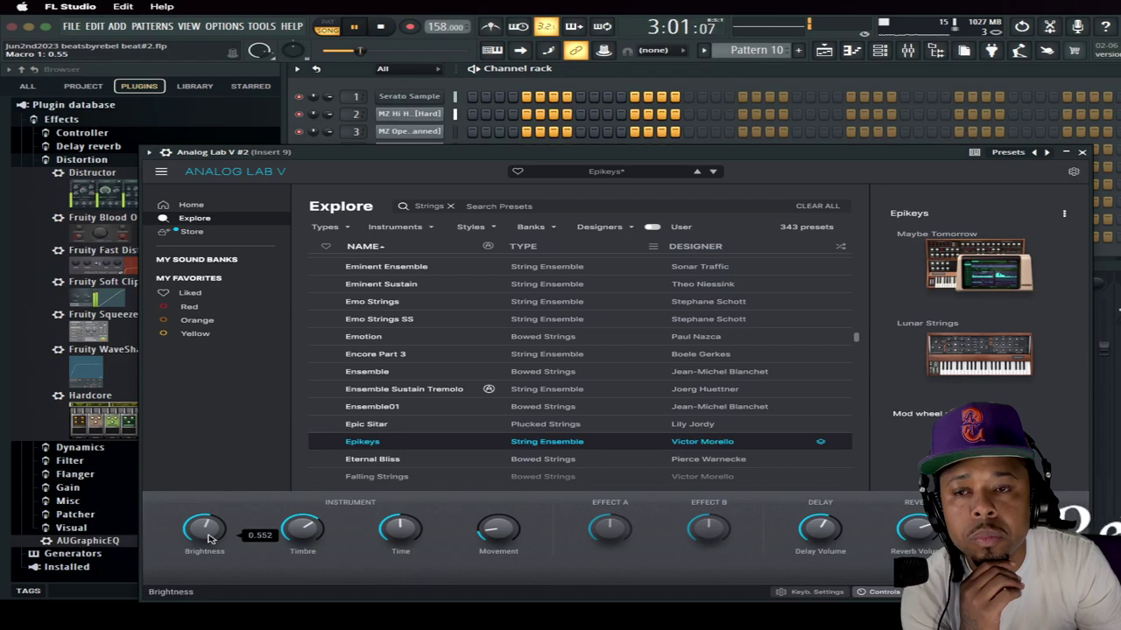
pyautogui.moveTo(400, 531); pyautogui.dragTo(400, 522)
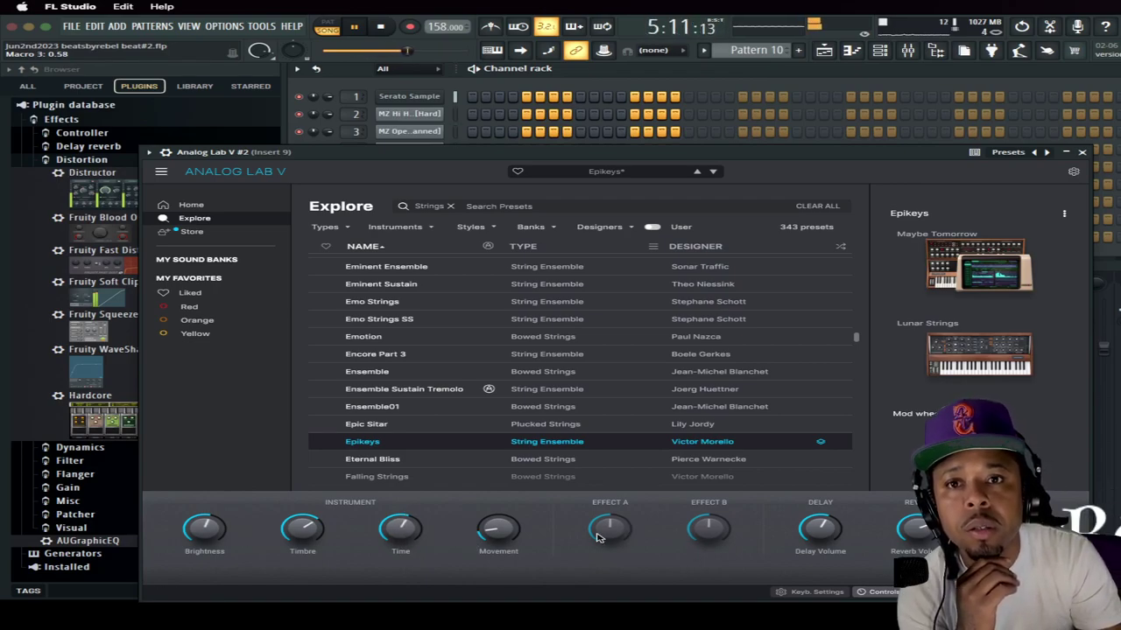
pyautogui.moveTo(819, 528); pyautogui.dragTo(820, 524)
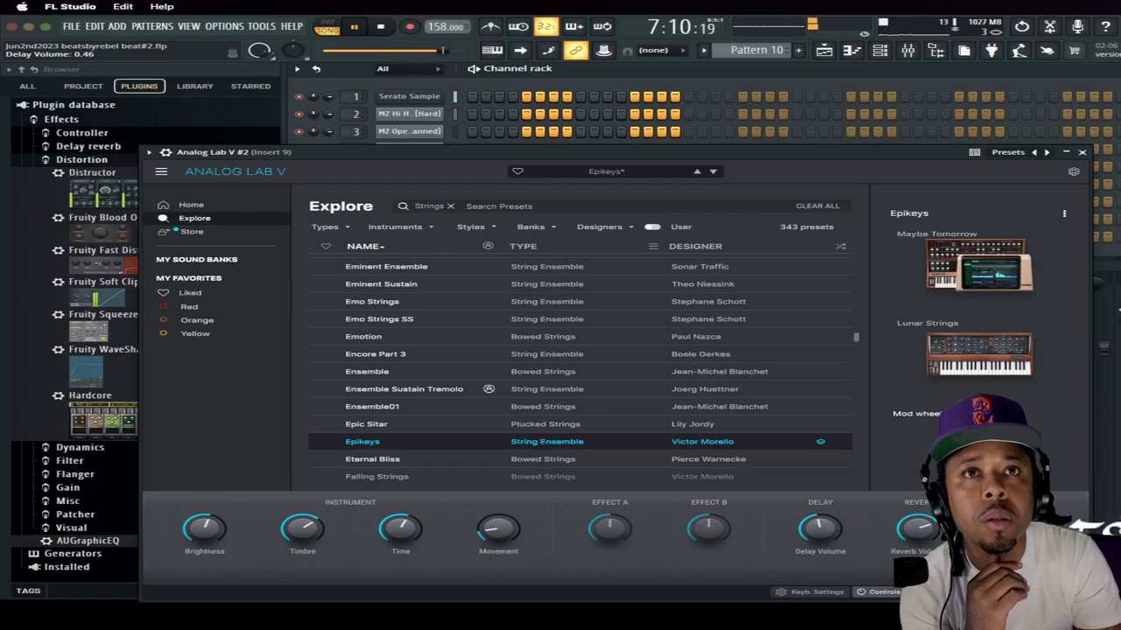
pyautogui.click(1082, 152)
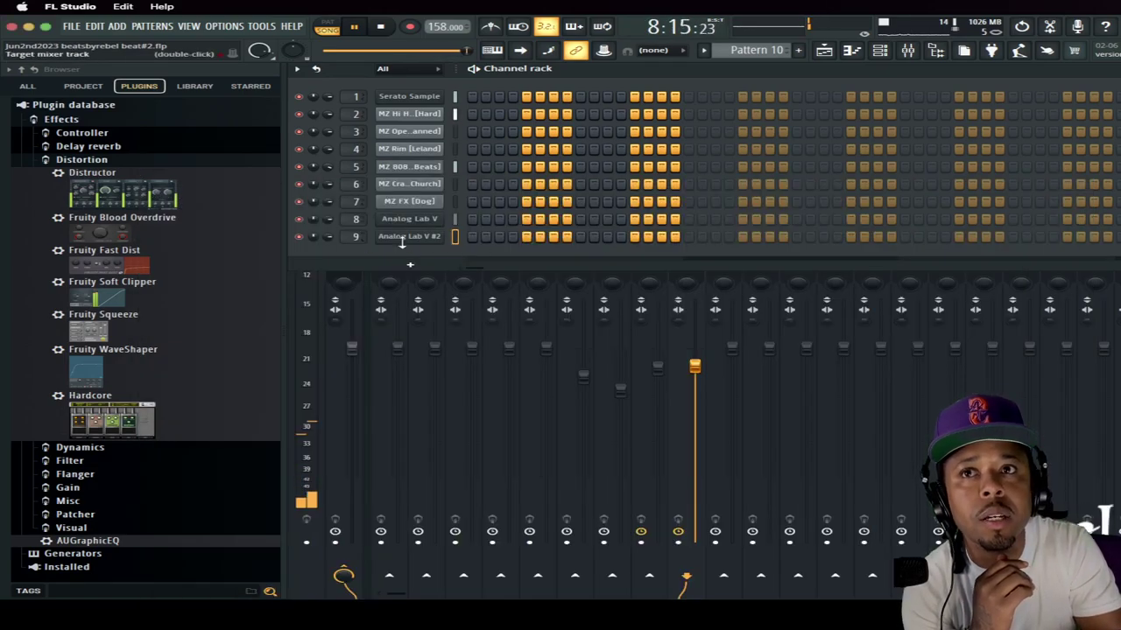
# Step: Add another Analog Lab V instrument to the channel rack and filter its presets to the Lead type
pyautogui.click(908, 51)
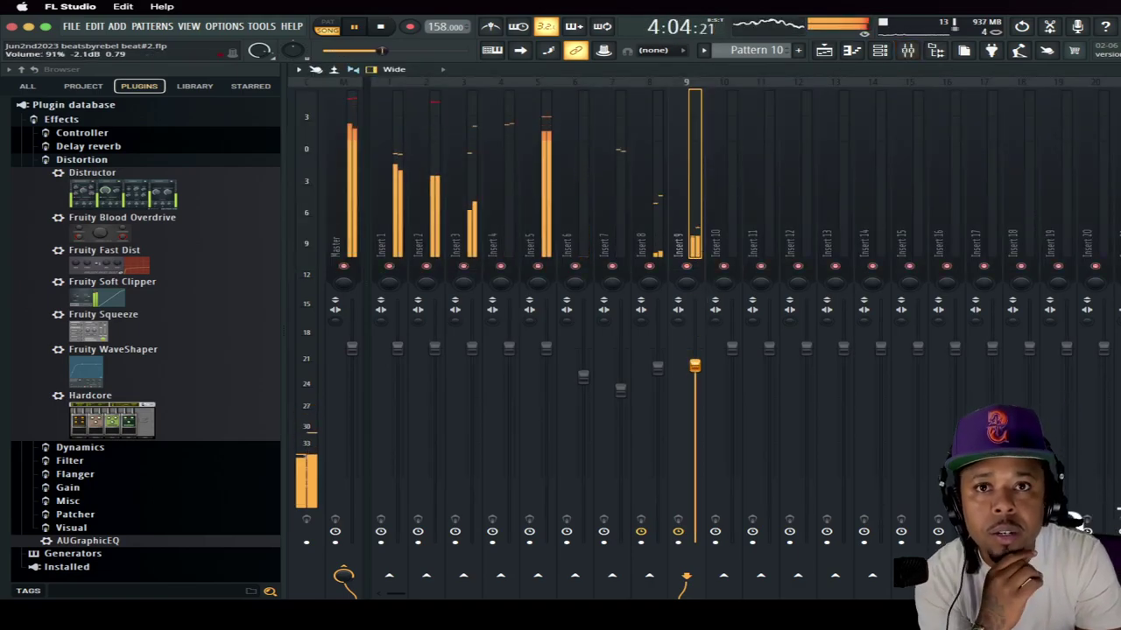
pyautogui.click(823, 51)
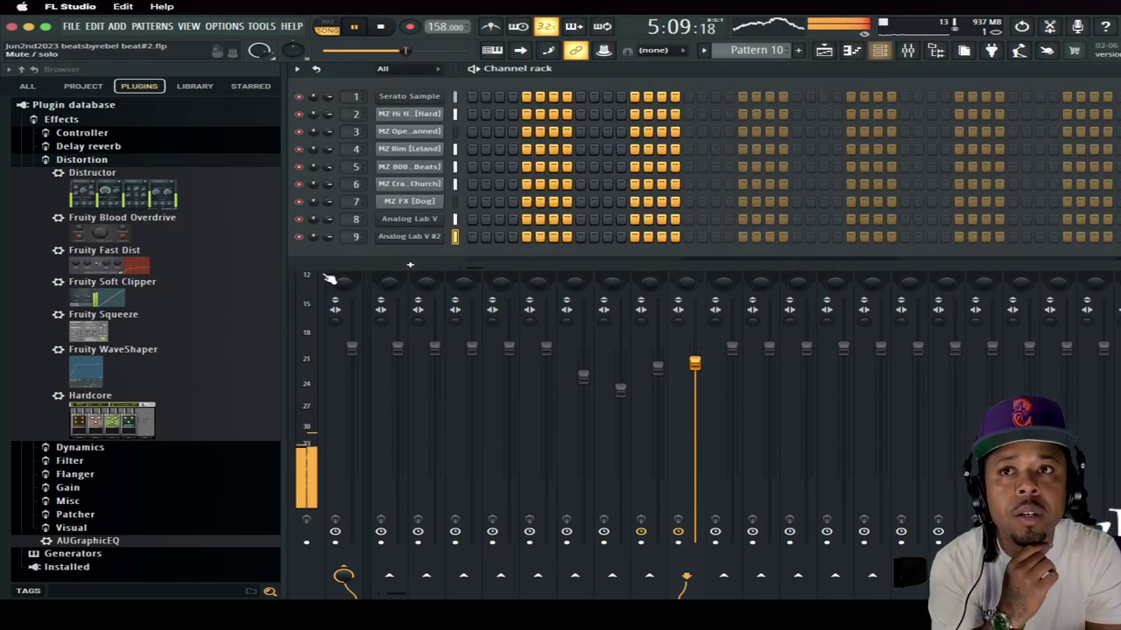
pyautogui.click(421, 266)
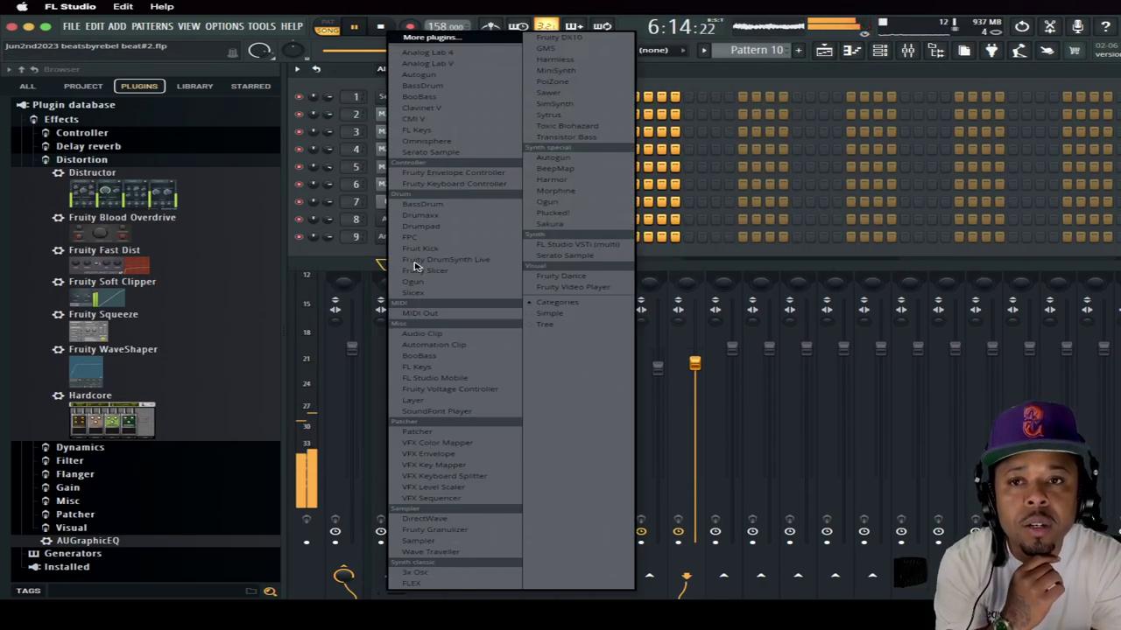
pyautogui.click(428, 63)
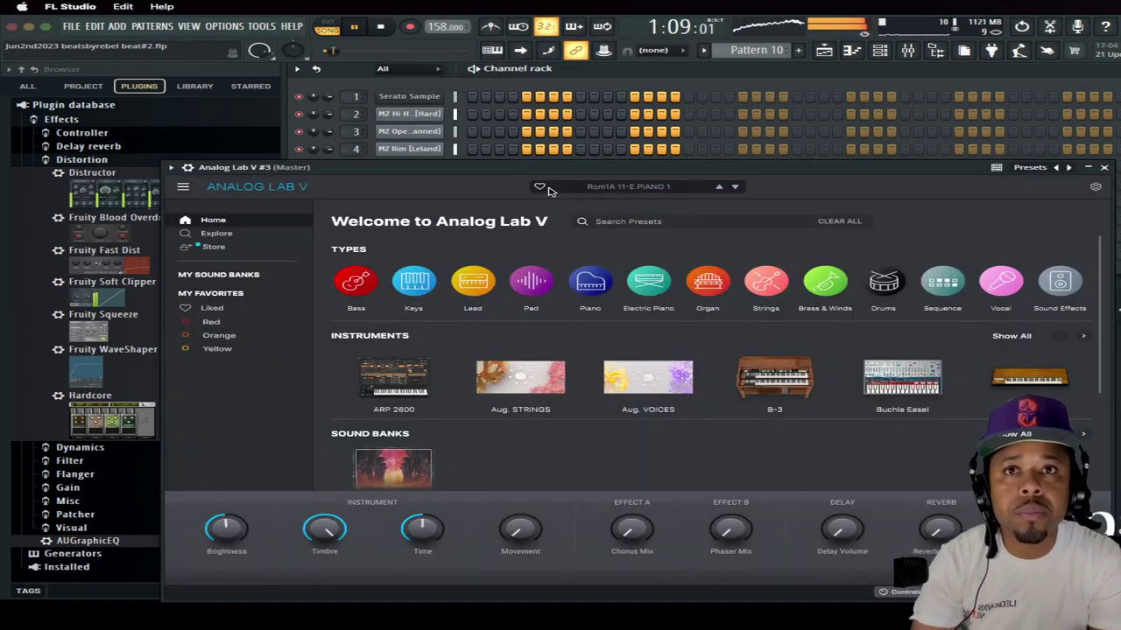
pyautogui.click(473, 282)
pyautogui.click(476, 281)
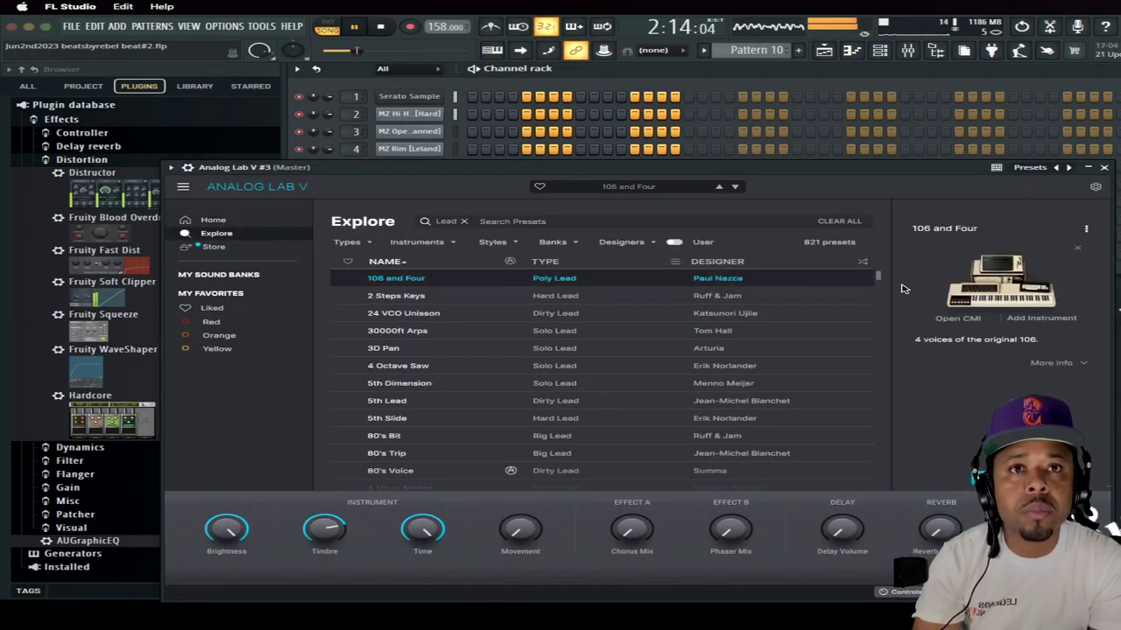
# Step: Audition the Lead presets from Modular Layered onward and load the Moving On preset
pyautogui.scroll(-10, 707, 411)
pyautogui.click(694, 415)
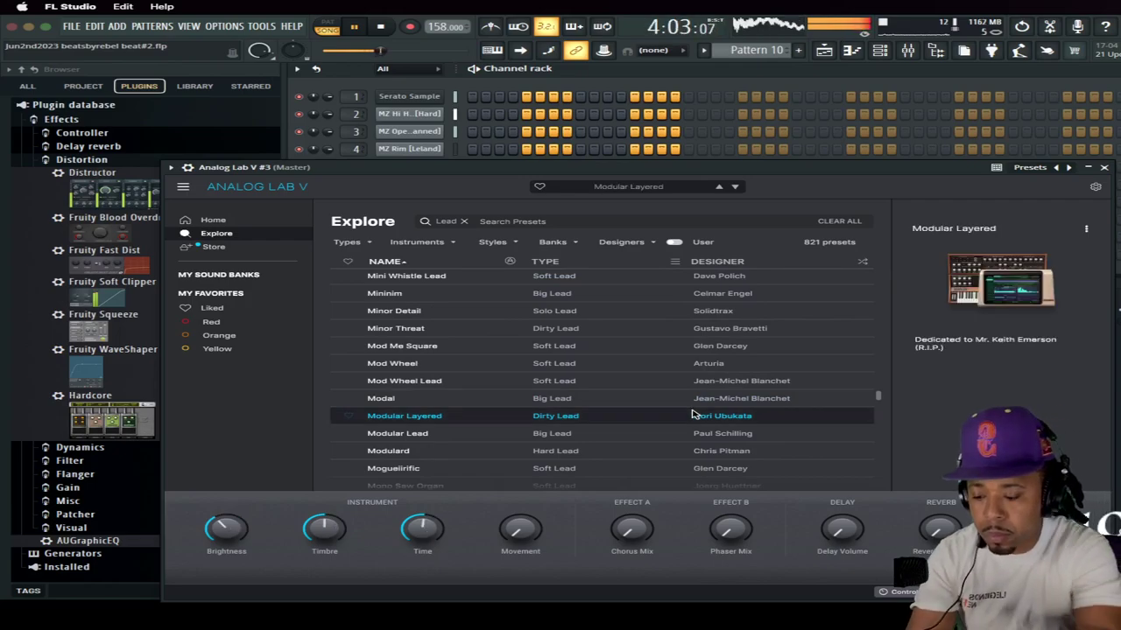
pyautogui.press('Down')
pyautogui.press('Down')
pyautogui.press('Down')
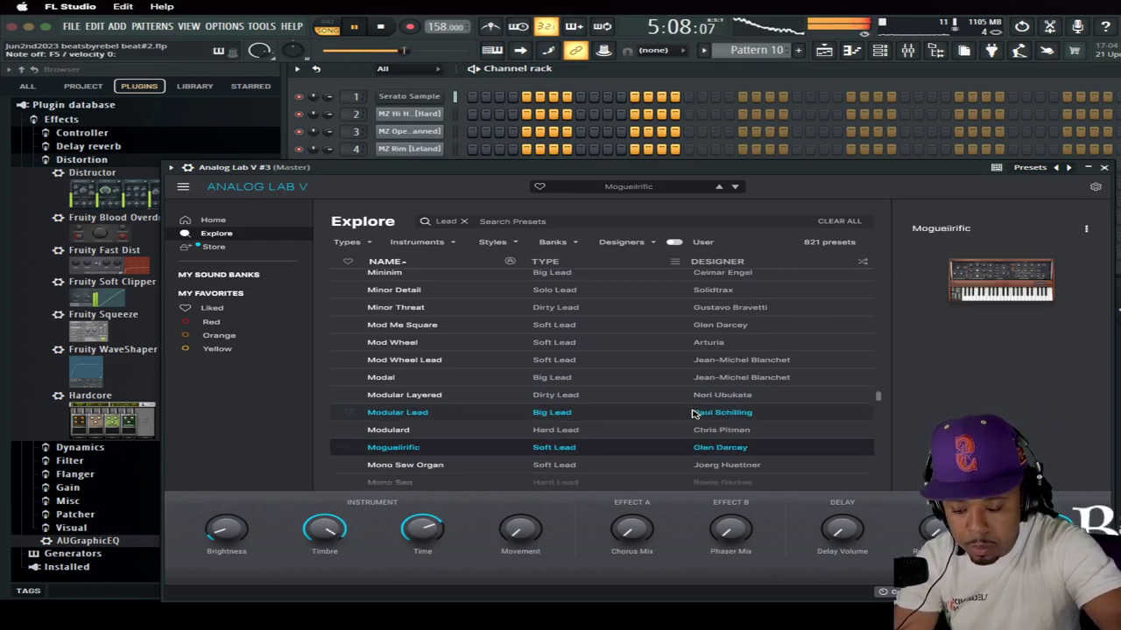
pyautogui.press('space')
pyautogui.press('Down')
pyautogui.press('Down')
pyautogui.press('Down')
pyautogui.press('Down')
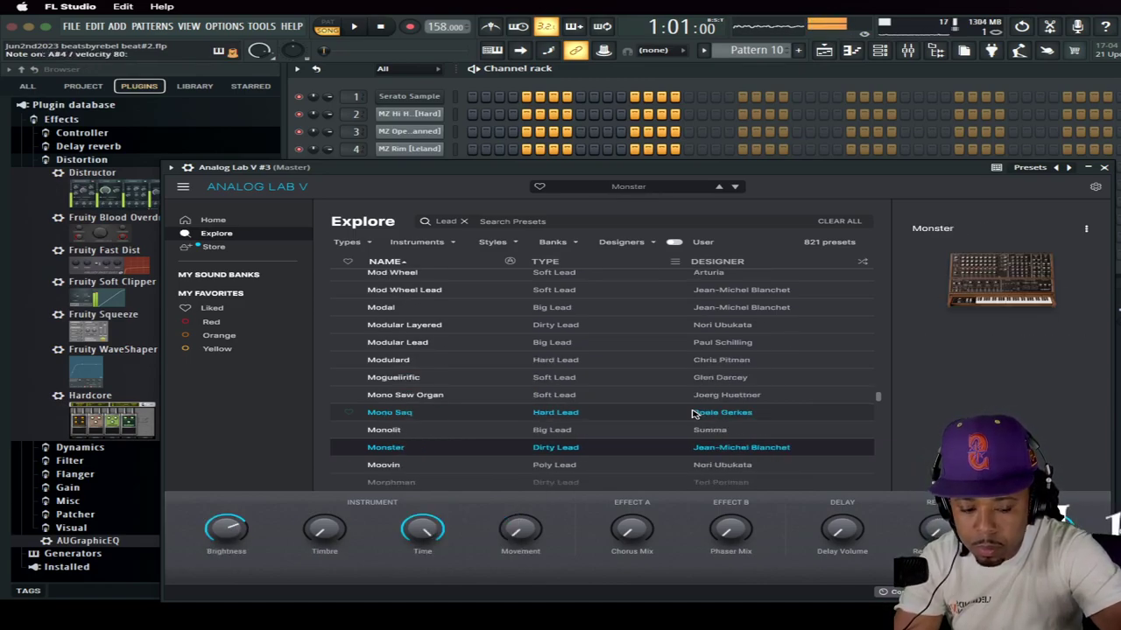
pyautogui.press('Down')
pyautogui.press('Down')
pyautogui.press('Down')
pyautogui.press('Down')
pyautogui.press('Down')
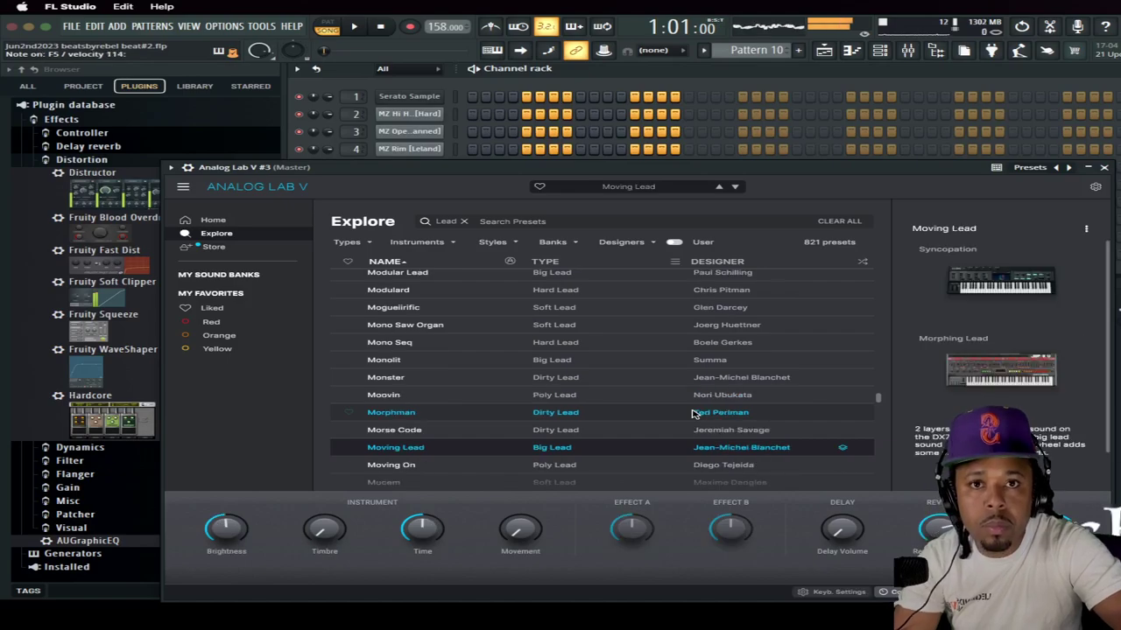
pyautogui.press('Down')
pyautogui.press('Up')
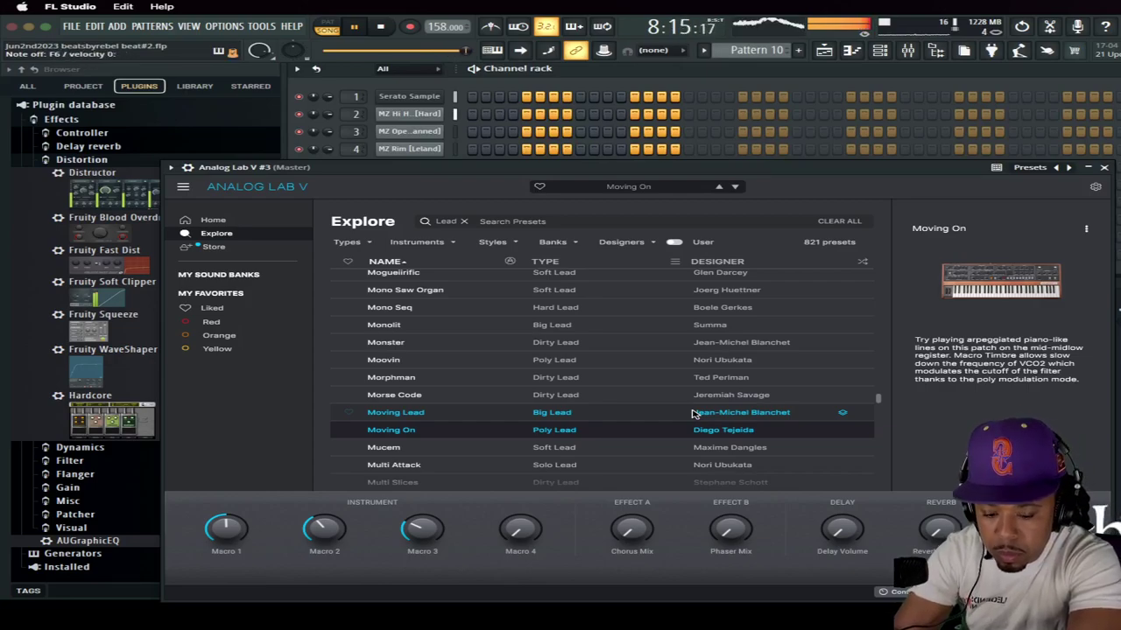
# Step: Record a lead melody with the Moving On preset into Pattern 10 over the beat and play it back
pyautogui.press('space')
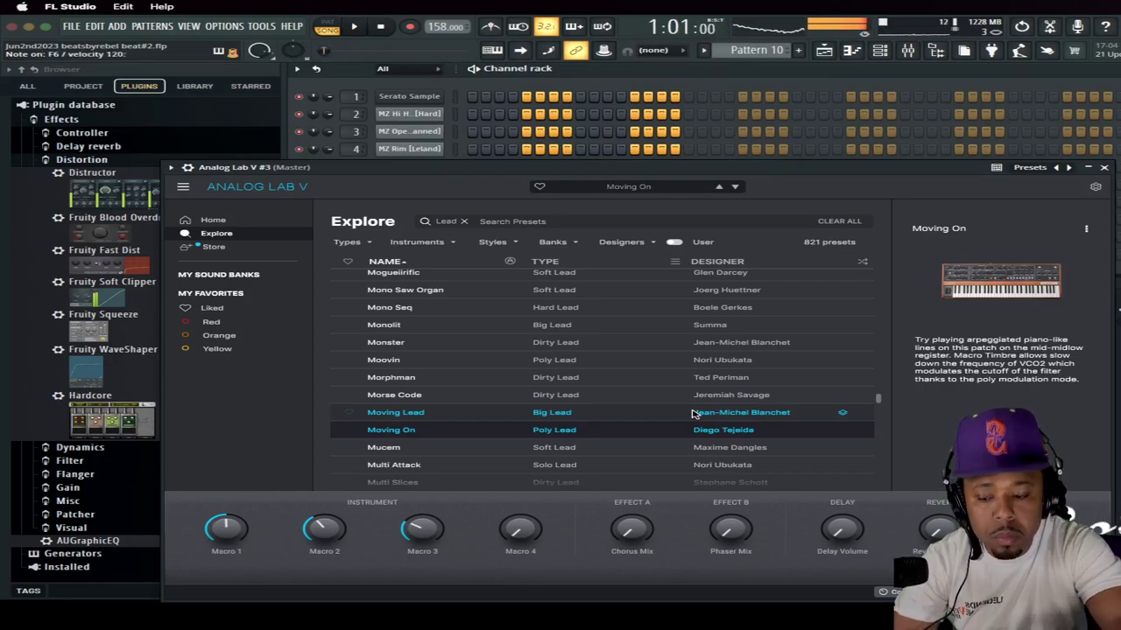
pyautogui.press('r')
pyautogui.press('space')
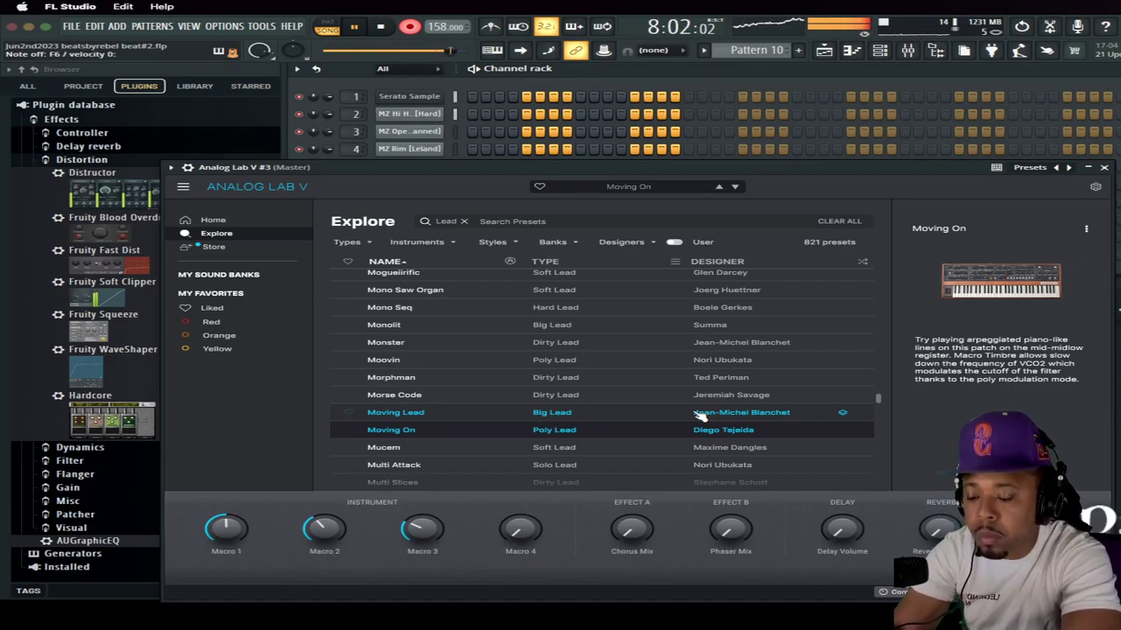
pyautogui.press('space')
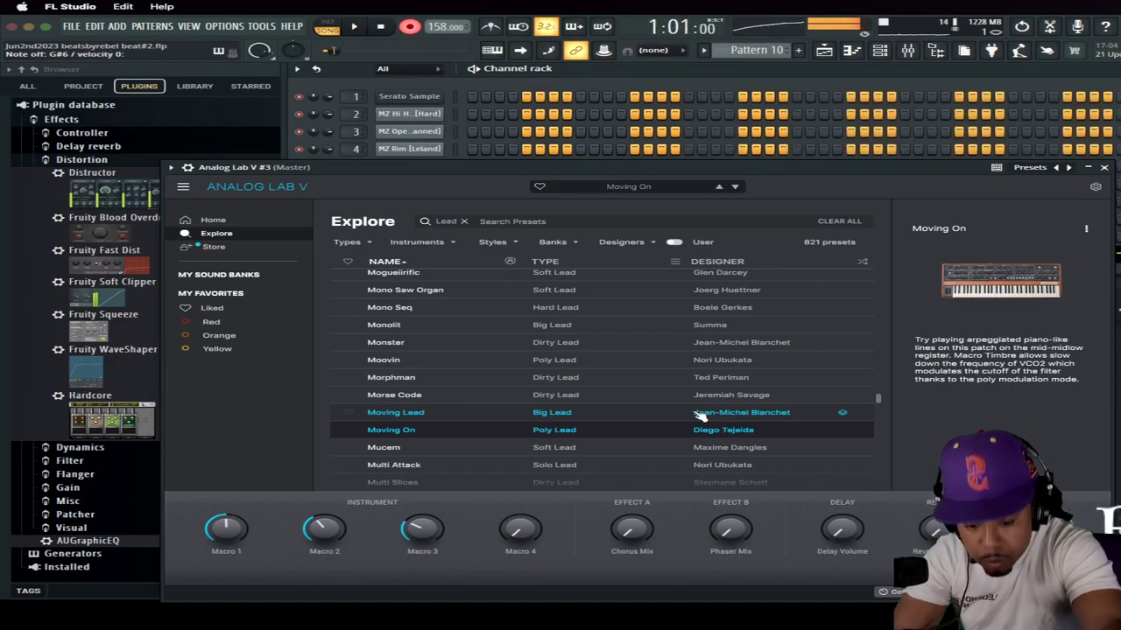
pyautogui.press('space')
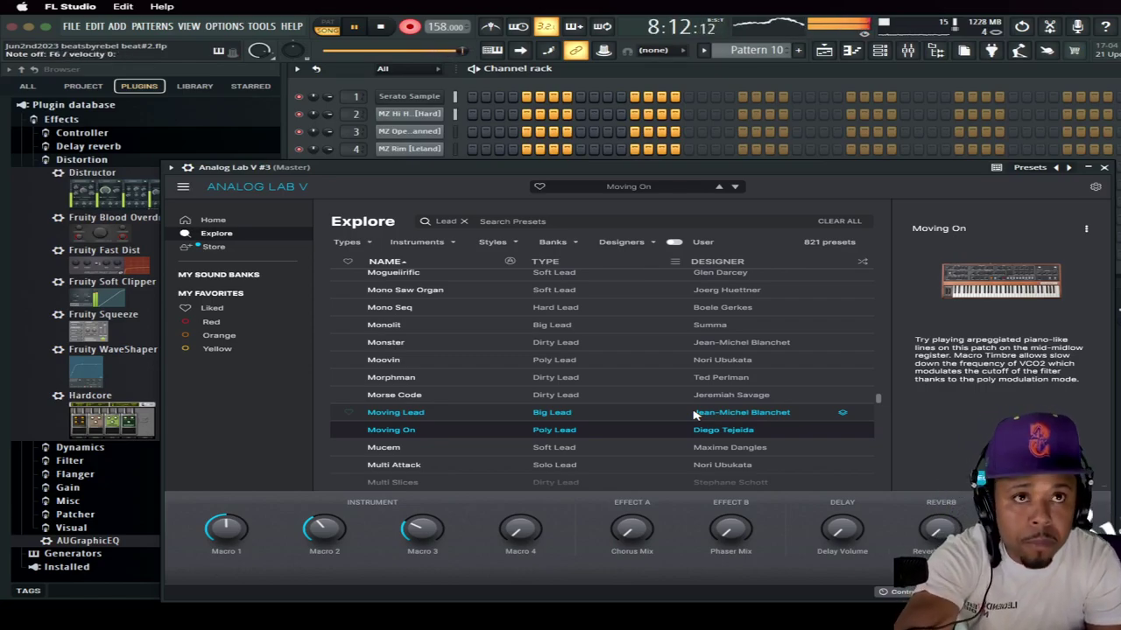
# Step: Show the recorded notes in the piano roll, close the Analog Lab V #3 window and create Pattern 11
pyautogui.press('F7')
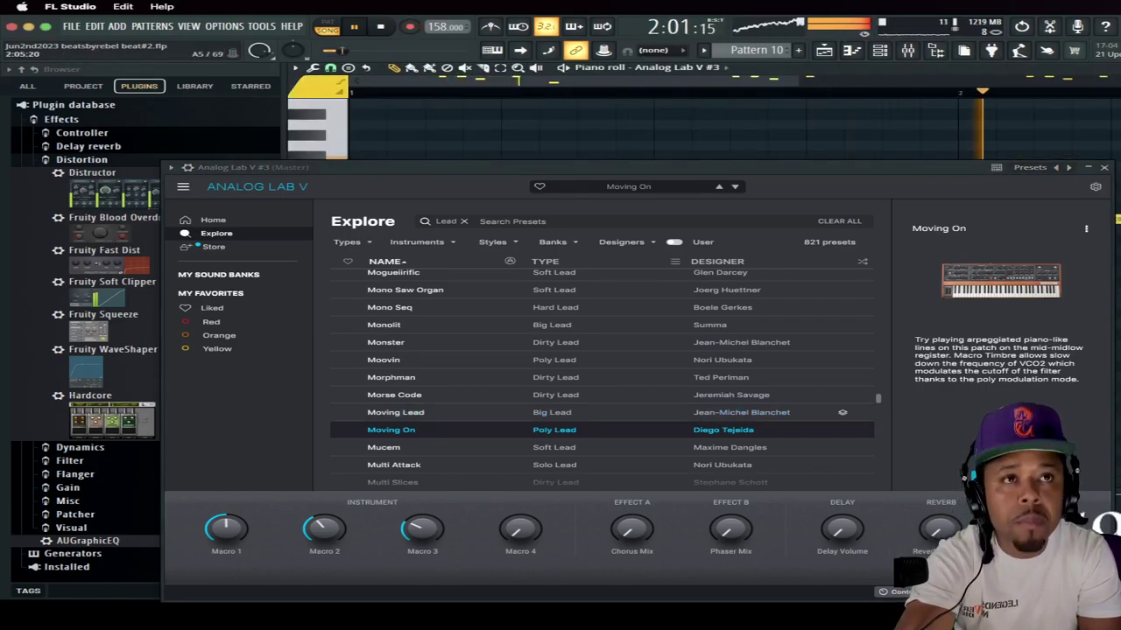
pyautogui.click(1105, 168)
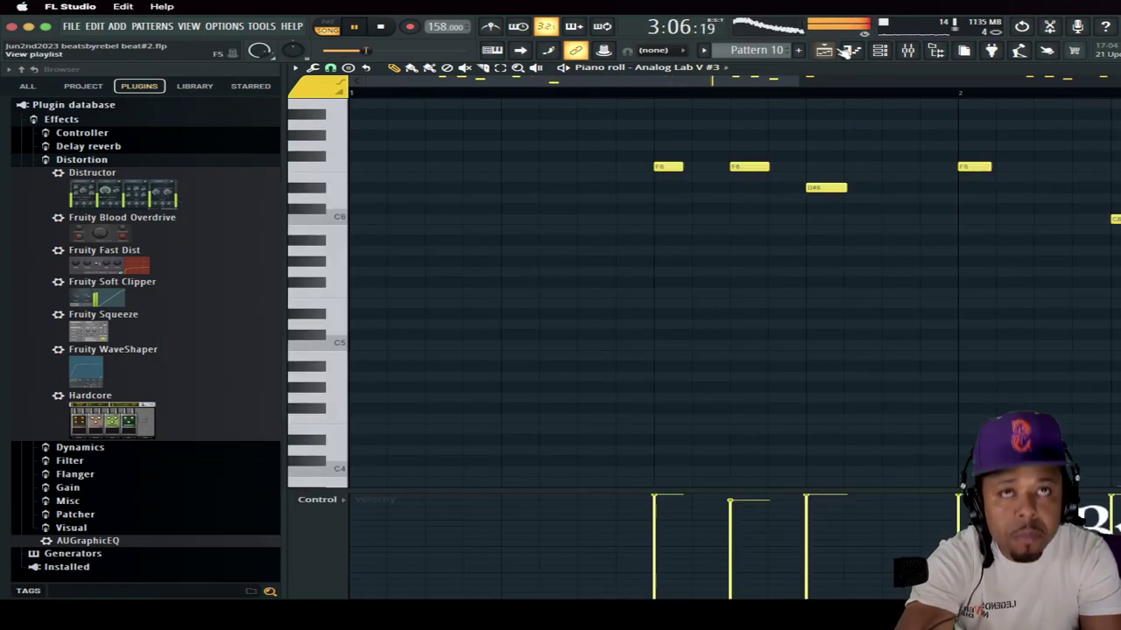
pyautogui.click(785, 51)
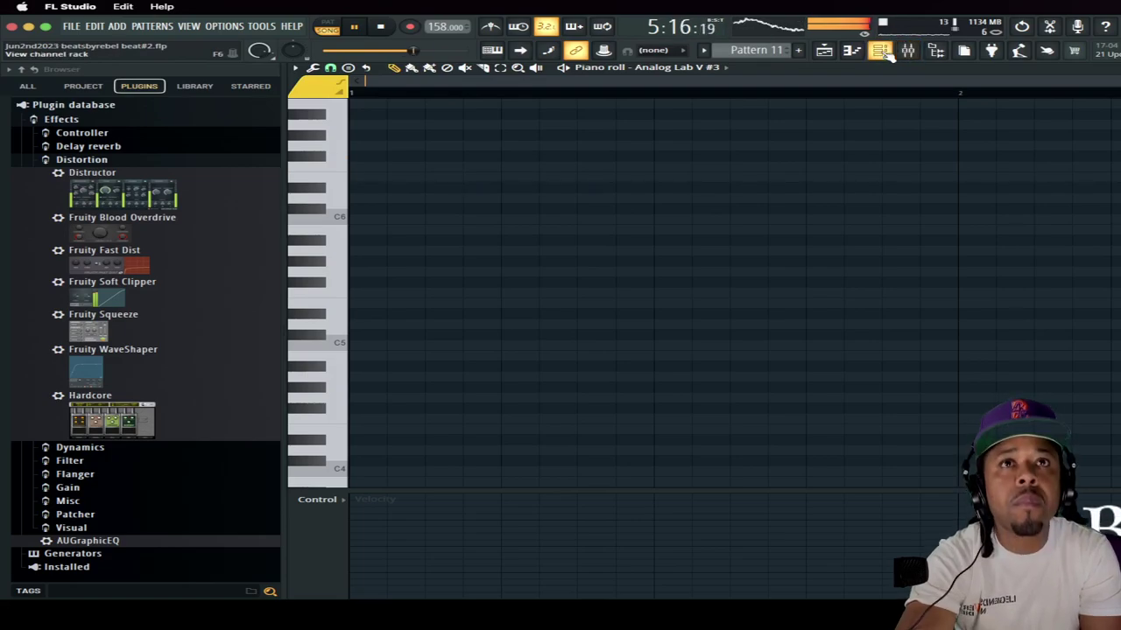
# Step: Route the Analog Lab V #3 channel to mixer track 10 and lower that track's volume slightly
pyautogui.click(881, 50)
pyautogui.moveTo(352, 254); pyautogui.dragTo(353, 239)
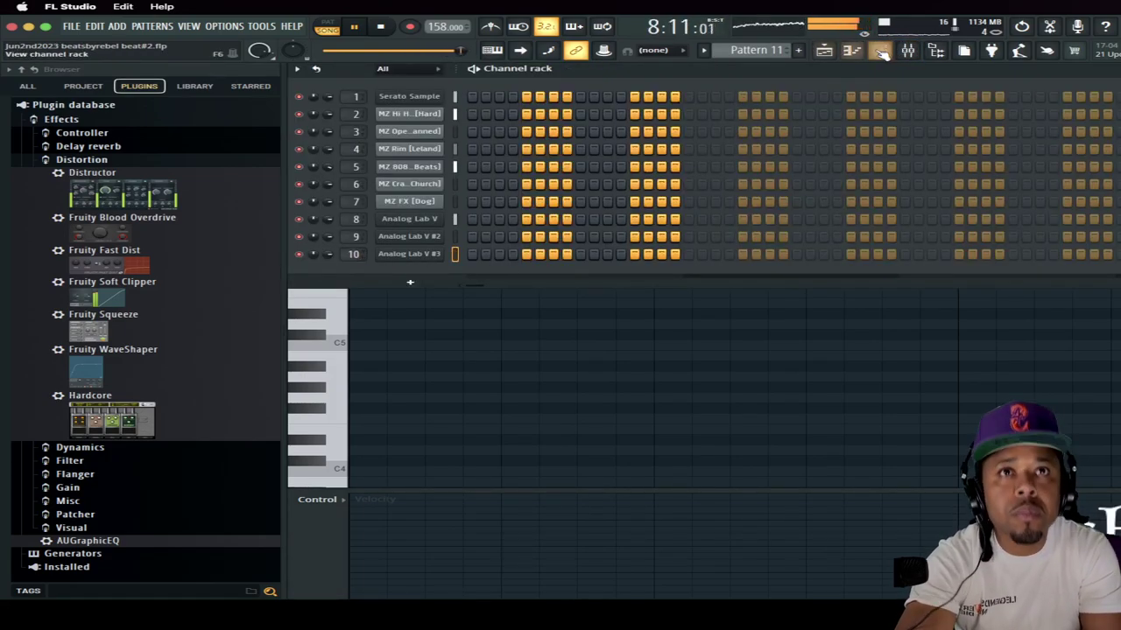
pyautogui.click(908, 51)
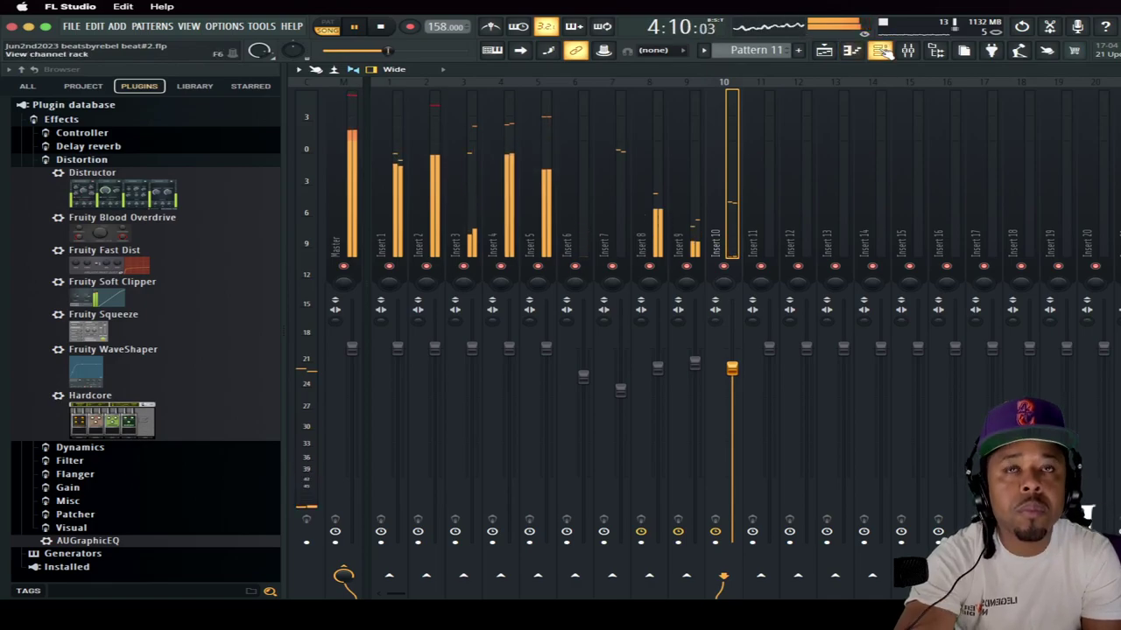
# Step: Add a fourth Analog Lab V instrument to the channel rack and list its Lead presets
pyautogui.press('F6')
pyautogui.click(412, 285)
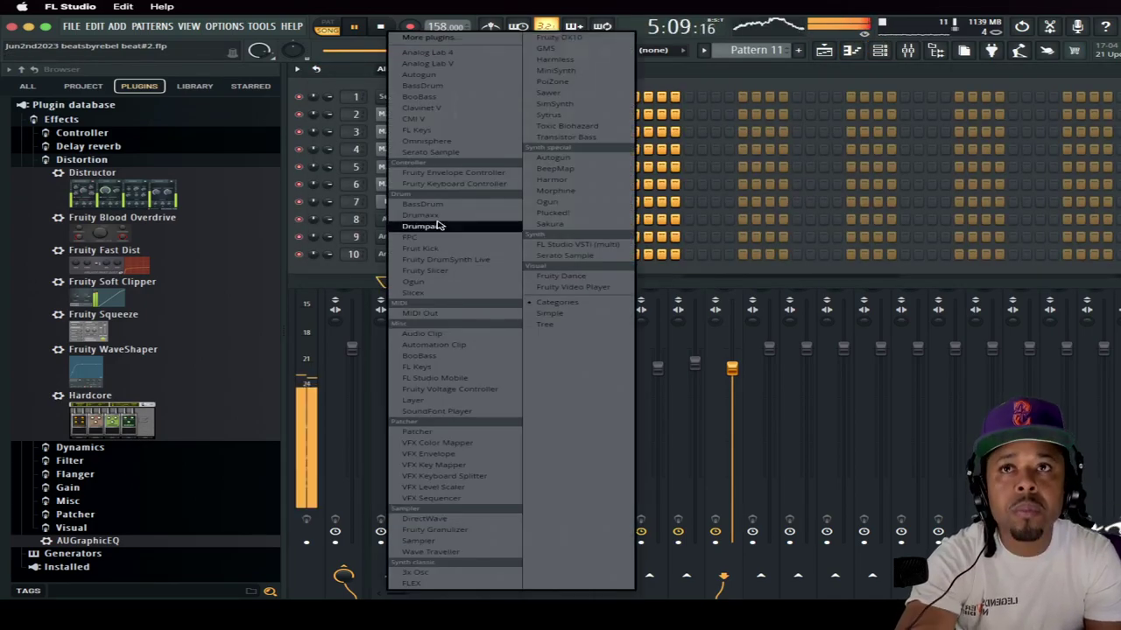
pyautogui.click(429, 65)
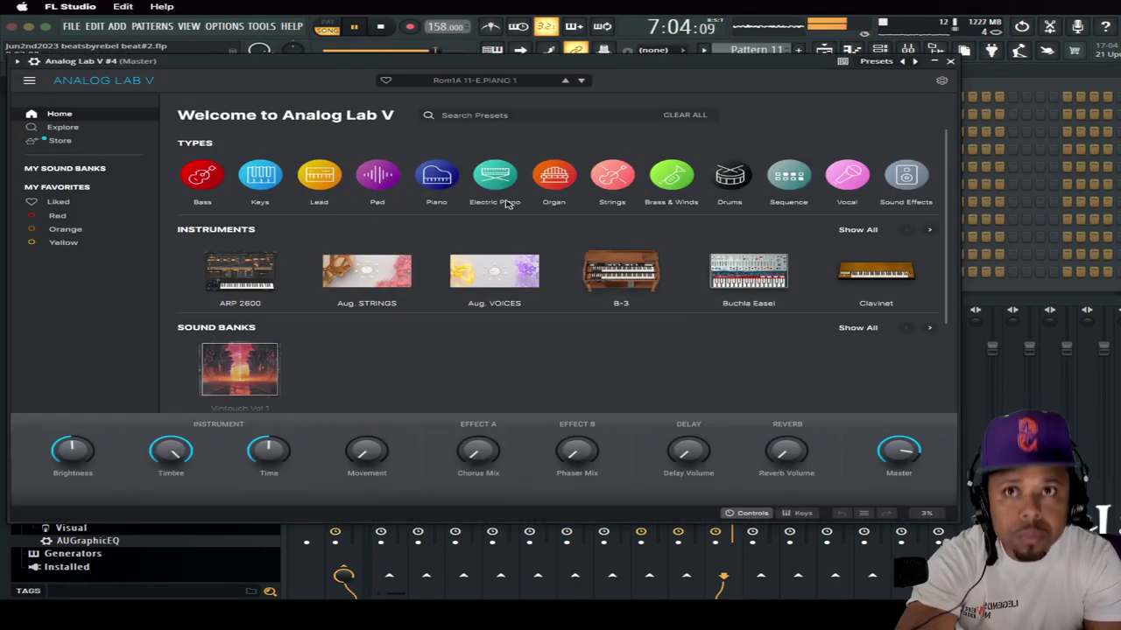
pyautogui.click(331, 181)
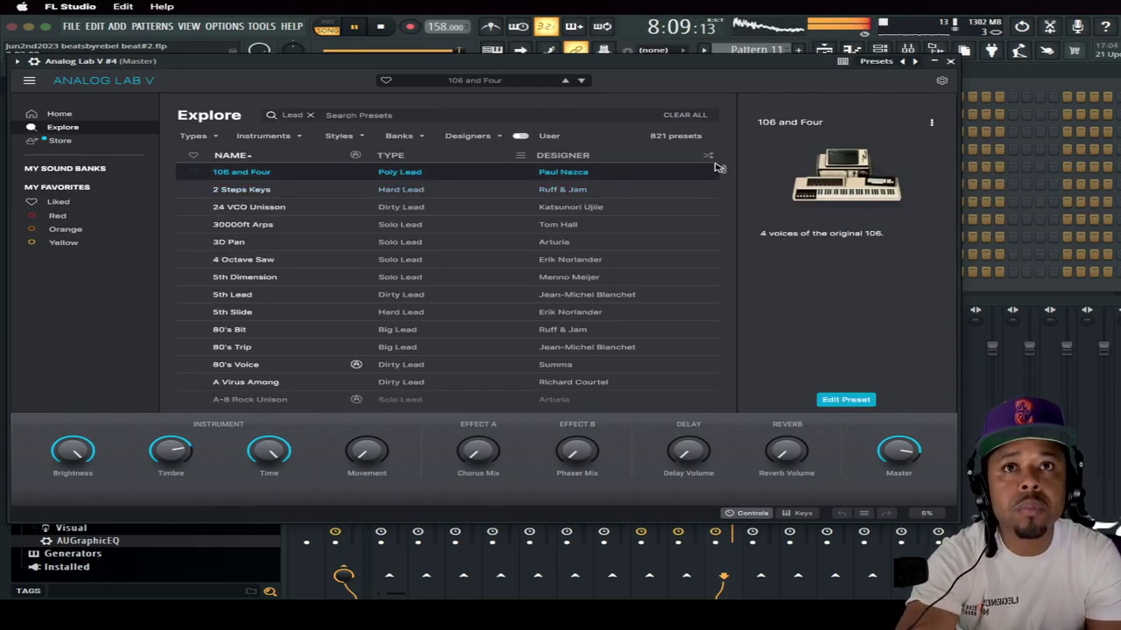
# Step: Audition the Lead presets from Sagan Chord onward against the beat and load the Saxofon preset
pyautogui.moveTo(719, 171); pyautogui.dragTo(688, 357)
pyautogui.click(601, 317)
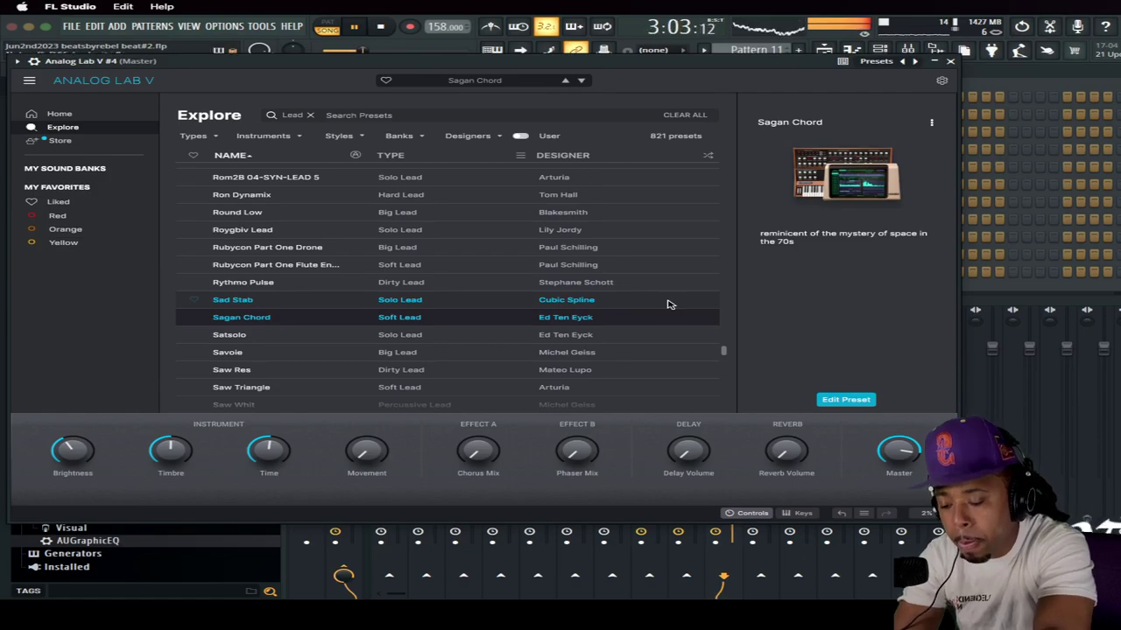
pyautogui.press('Down')
pyautogui.press('Down')
pyautogui.press('Down')
pyautogui.press('Down')
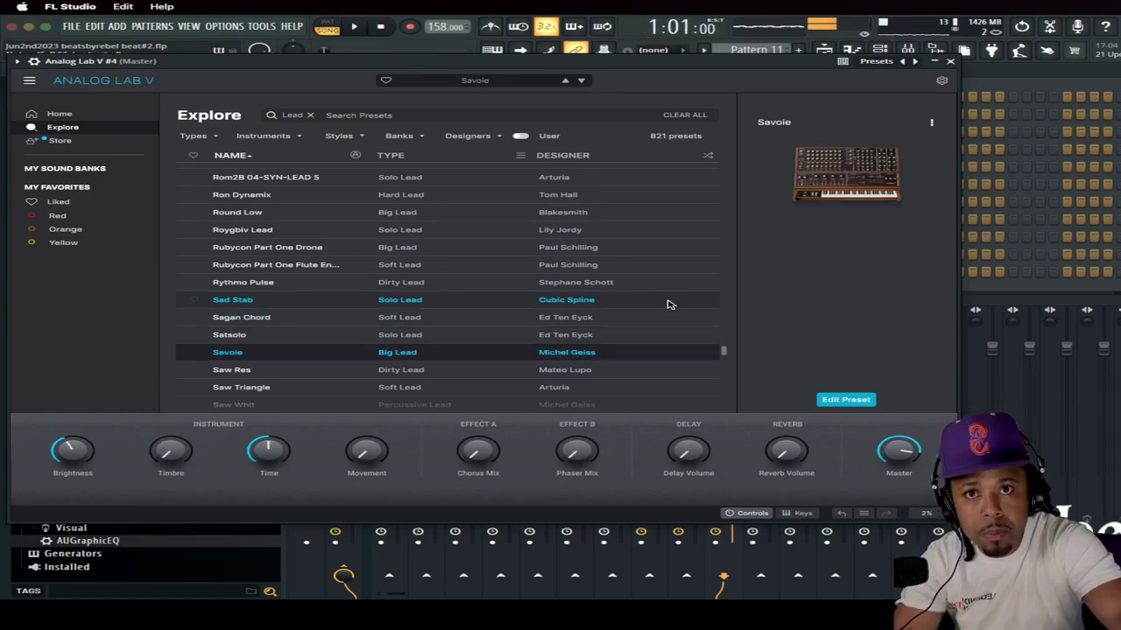
pyautogui.press('Down')
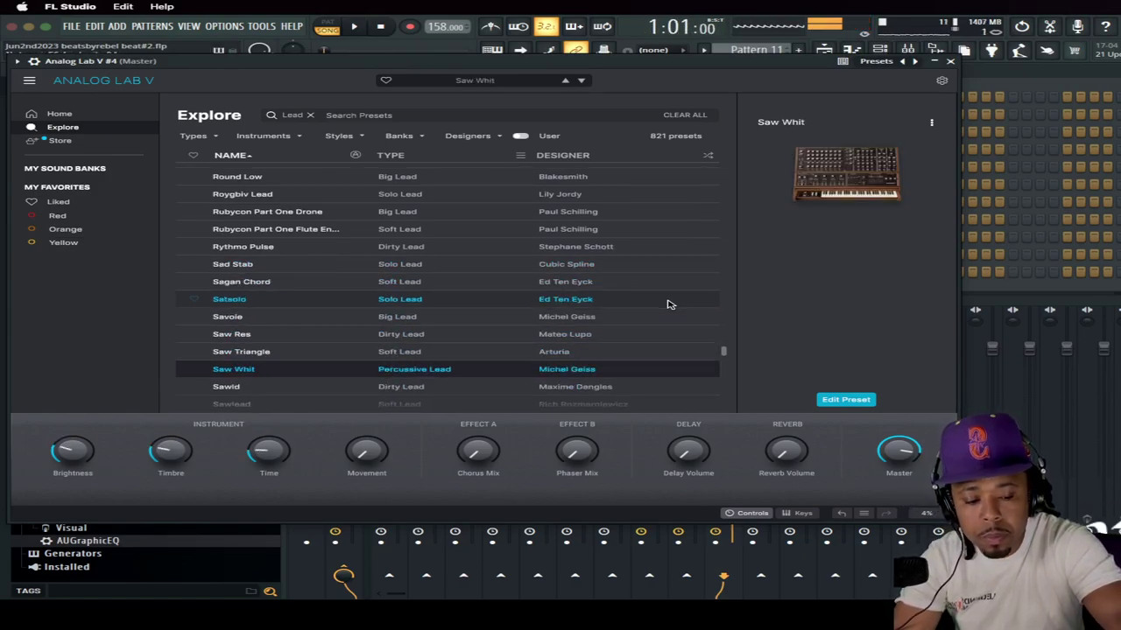
pyautogui.scroll(-1, 667, 304)
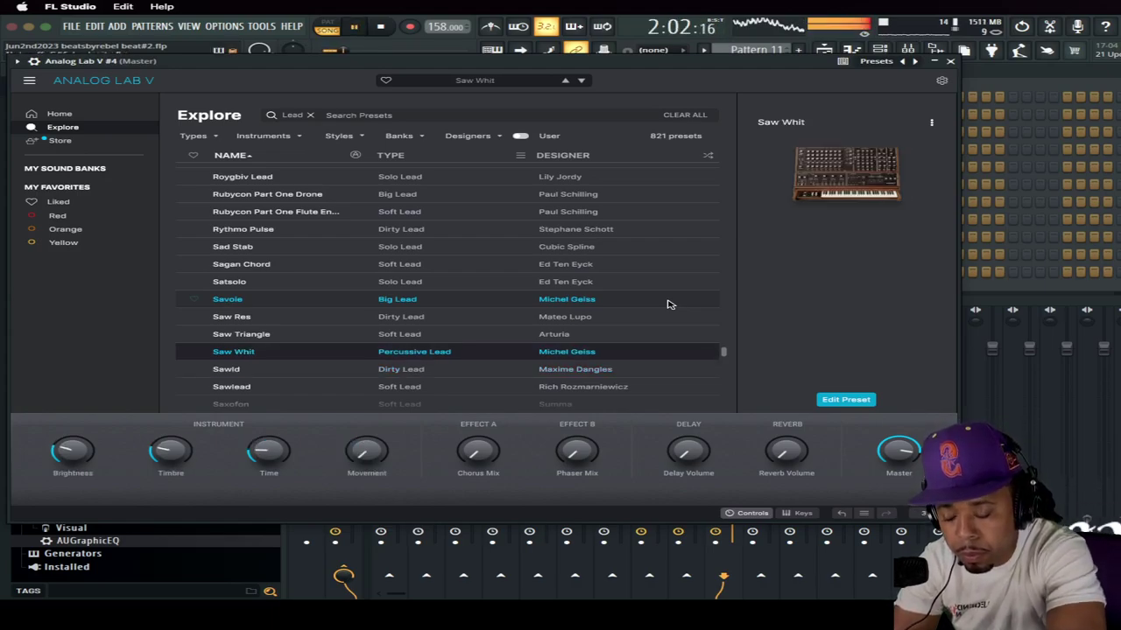
pyautogui.press('Down')
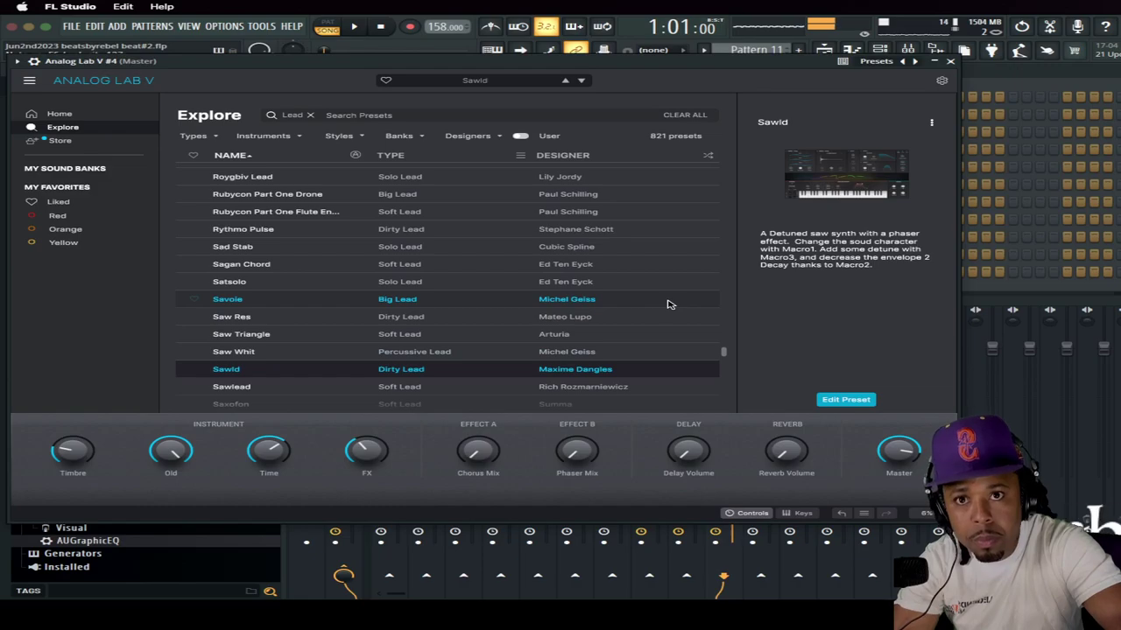
pyautogui.press('Down')
pyautogui.press('Down')
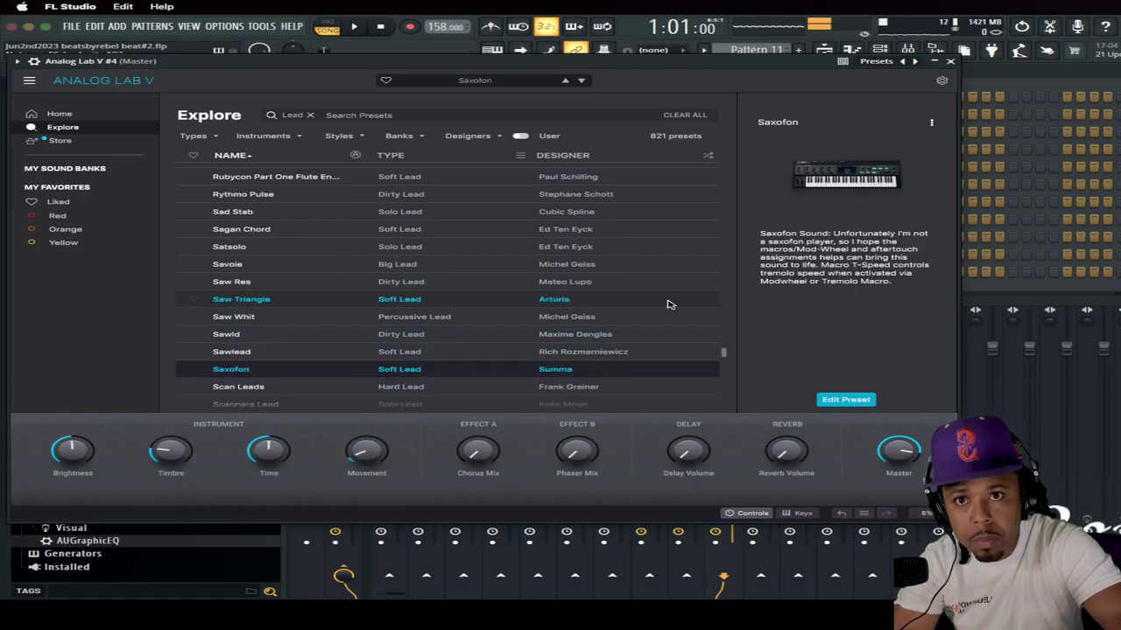
pyautogui.press('space')
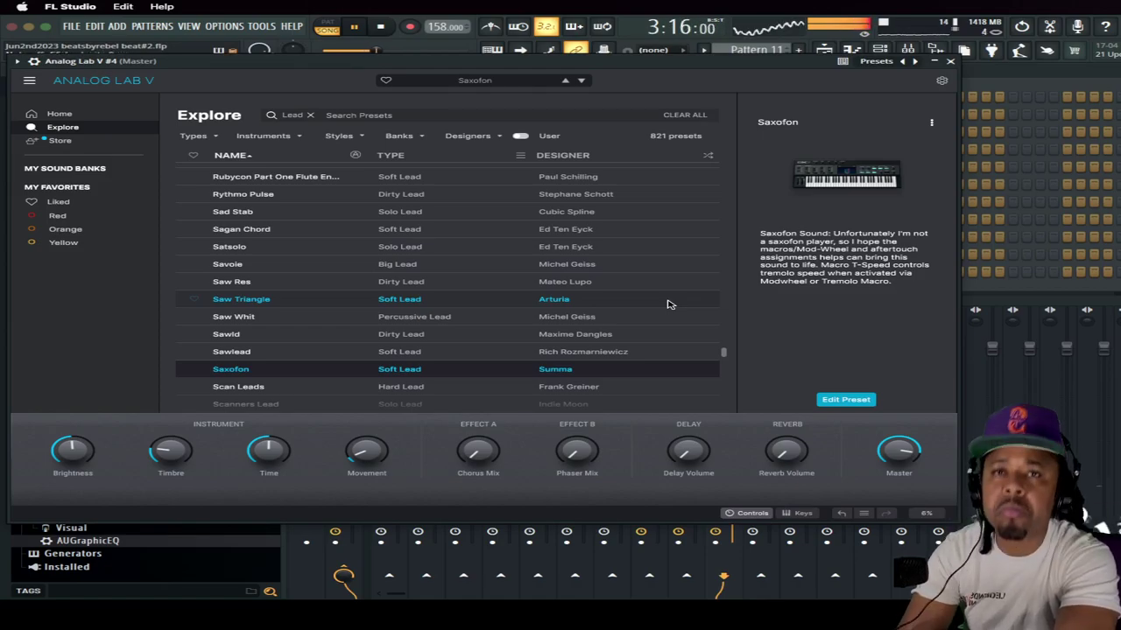
# Step: Close the Analog Lab V #4 window and bring the channel rack into view
pyautogui.click(950, 61)
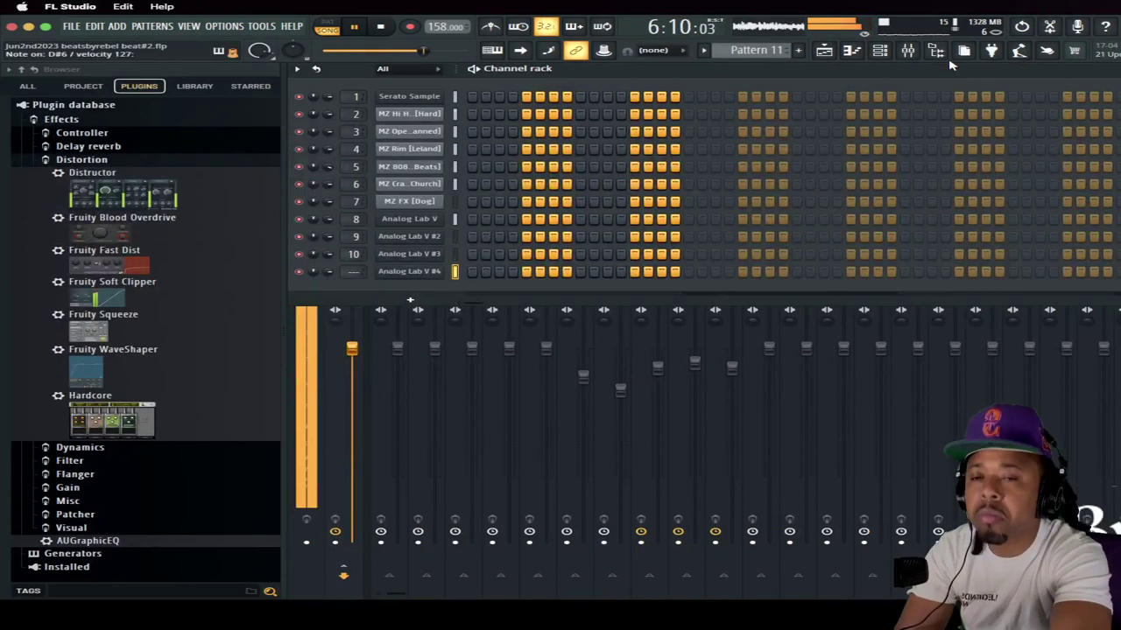
pyautogui.click(880, 51)
pyautogui.click(880, 51)
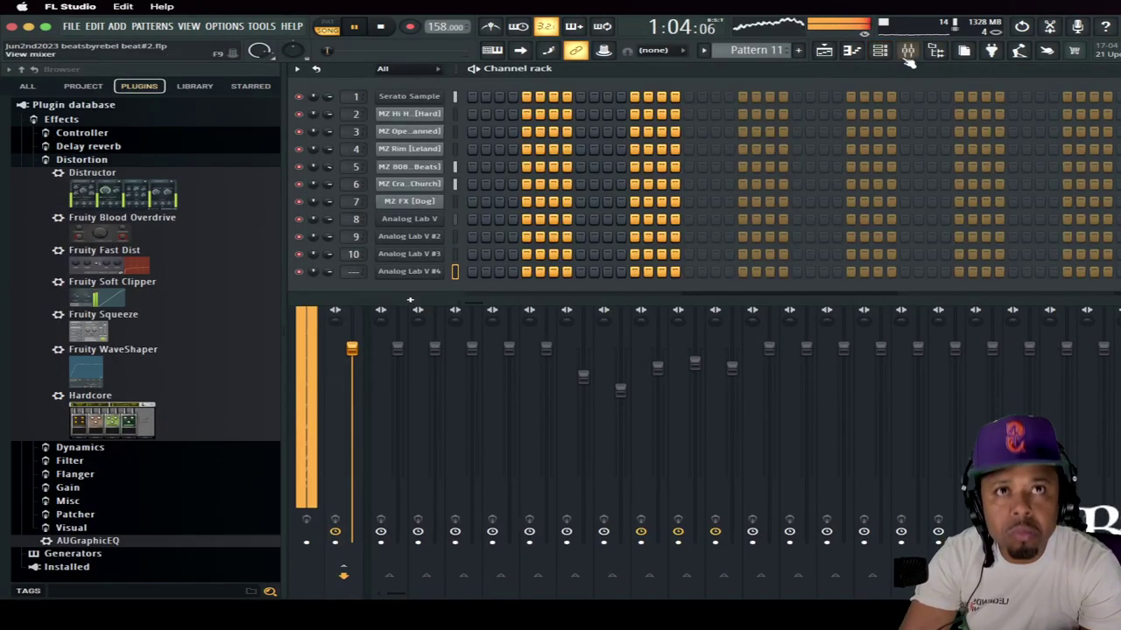
# Step: Review Pattern 10's Analog Lab V #3 notes in the piano roll and return to the empty Pattern 11
pyautogui.click(824, 50)
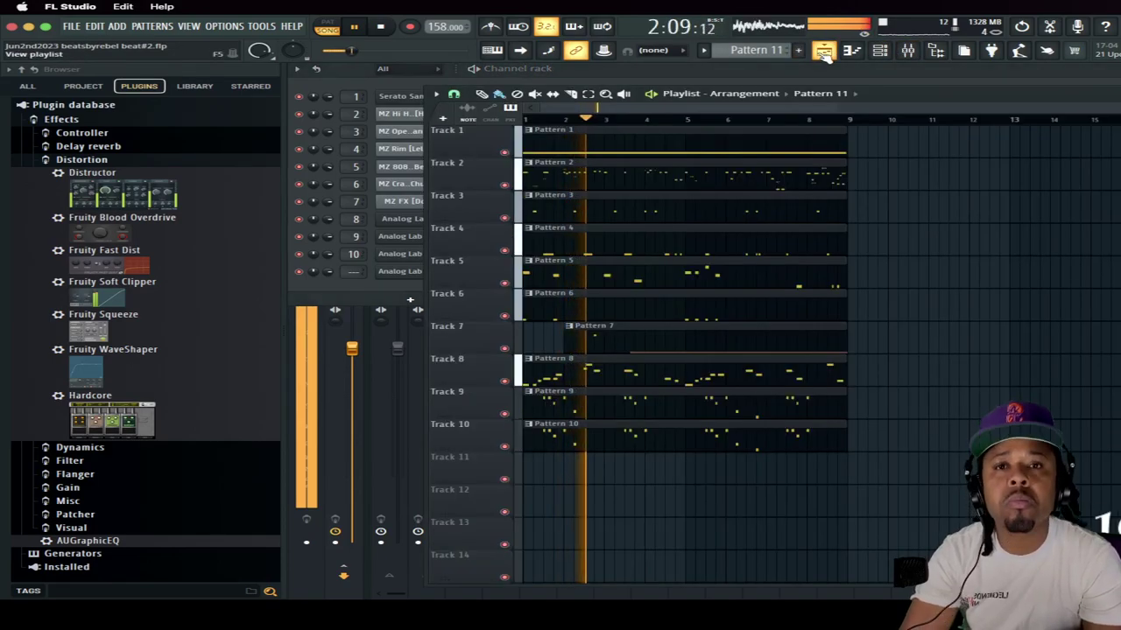
pyautogui.doubleClick(582, 426)
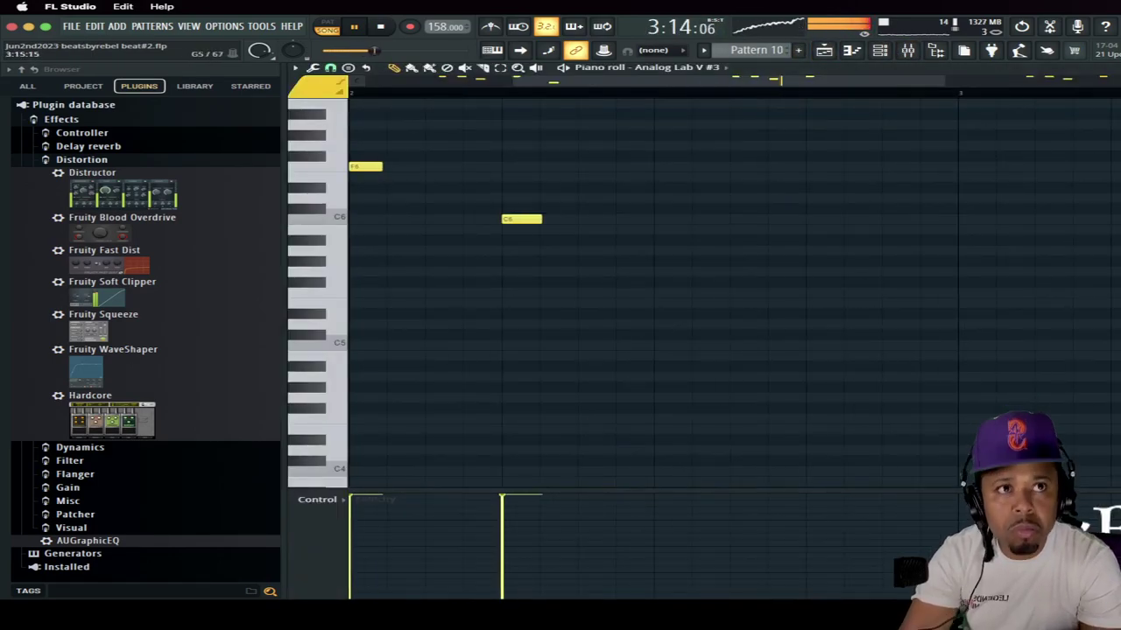
pyautogui.click(788, 49)
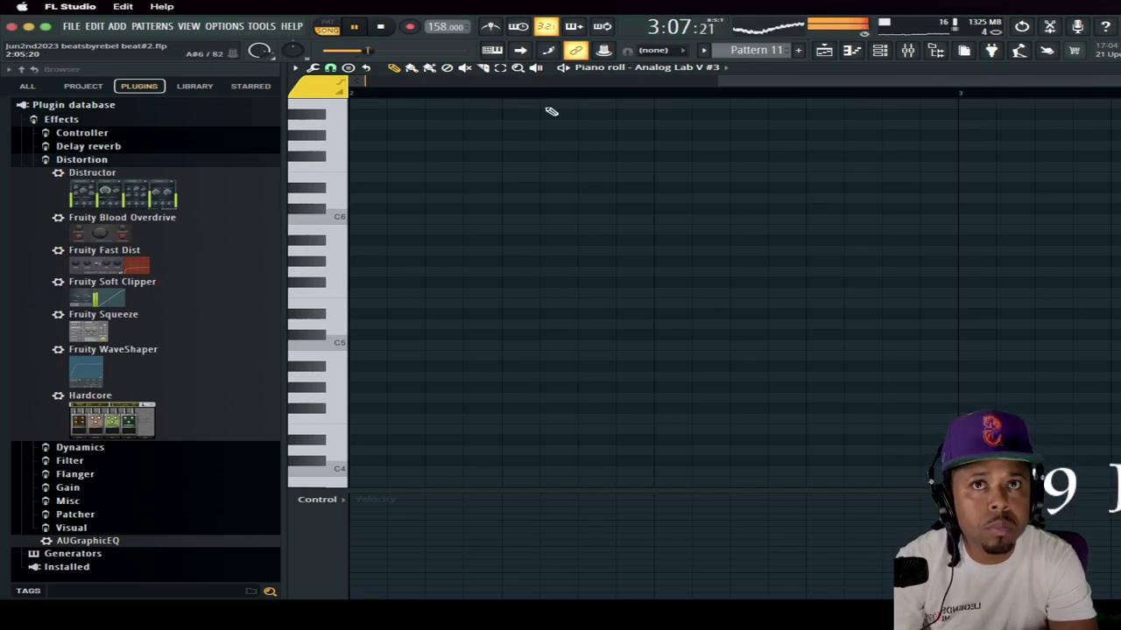
# Step: Route Analog Lab V #4 to mixer track 11 and mute the Analog Lab V, #2 and #3 channels
pyautogui.click(880, 51)
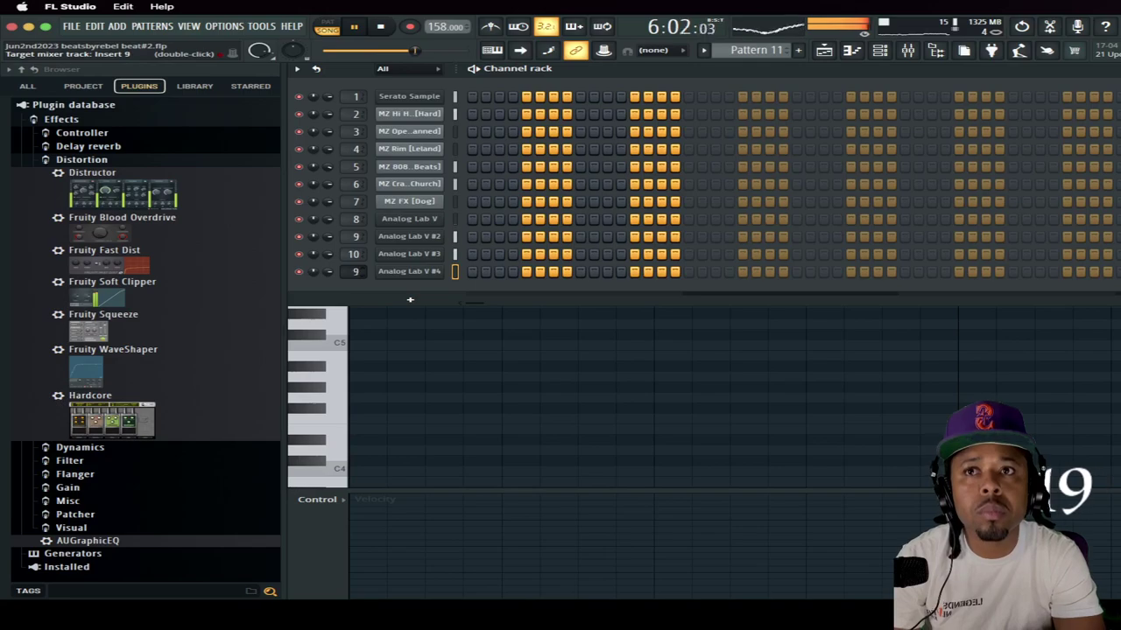
pyautogui.click(303, 254)
pyautogui.click(303, 237)
pyautogui.click(303, 219)
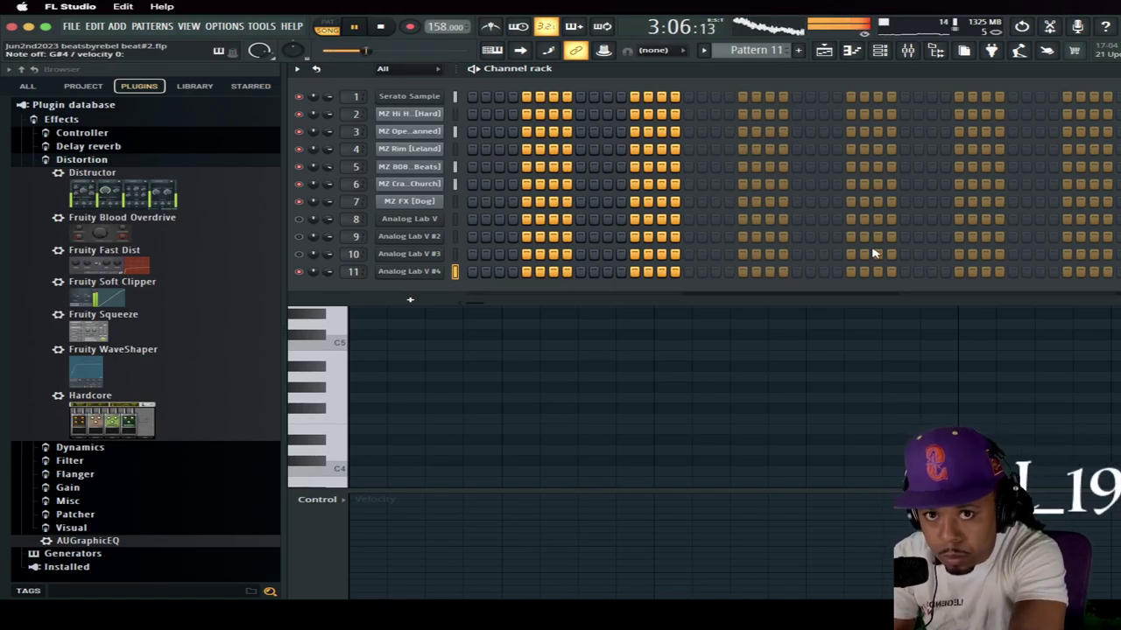
# Step: Load the Scanners Lead preset in Analog Lab V #4 and close the plugin window
pyautogui.click(423, 273)
pyautogui.press('Down')
pyautogui.press('Down')
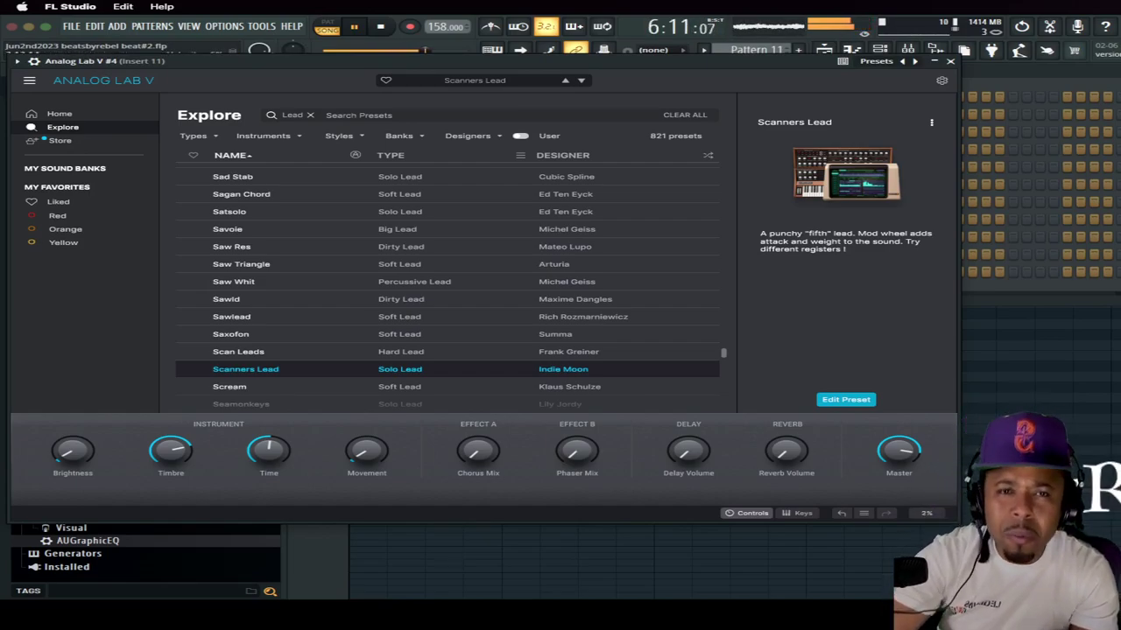
pyautogui.click(950, 62)
# Step: Check Pattern 10's notes from the playlist once more and switch back to Pattern 11
pyautogui.click(824, 50)
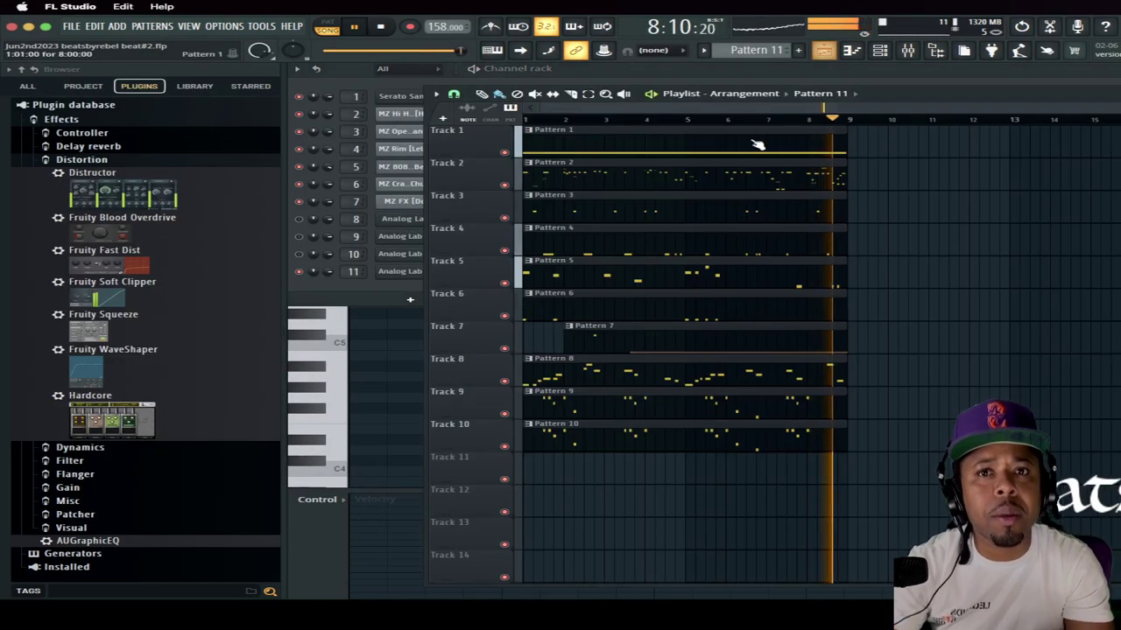
pyautogui.doubleClick(600, 428)
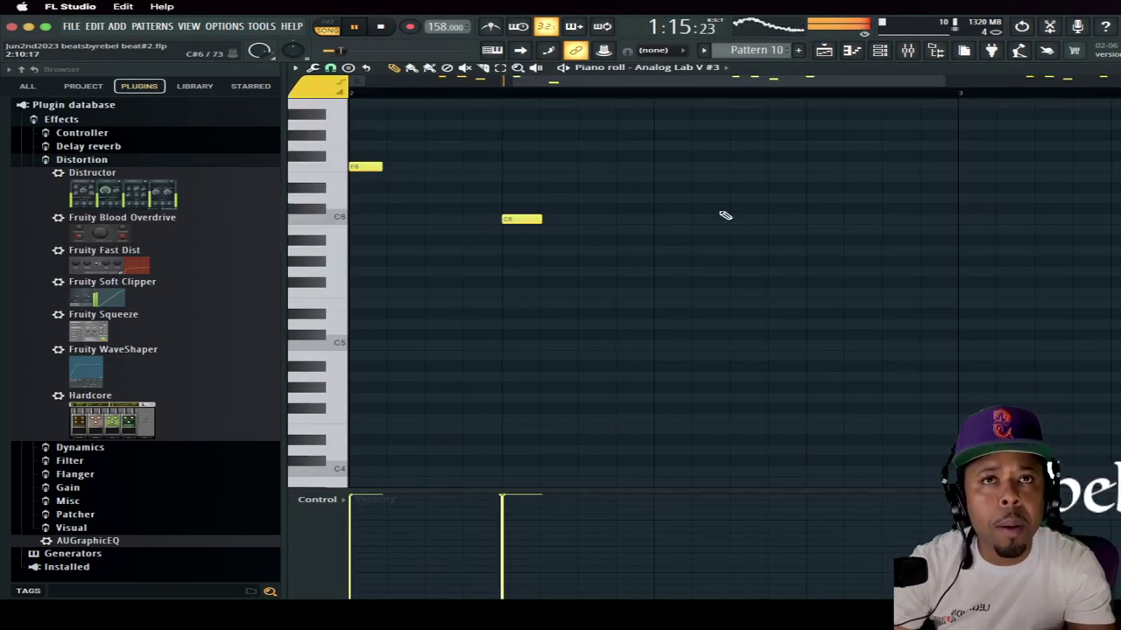
pyautogui.scroll(1, 776, 50)
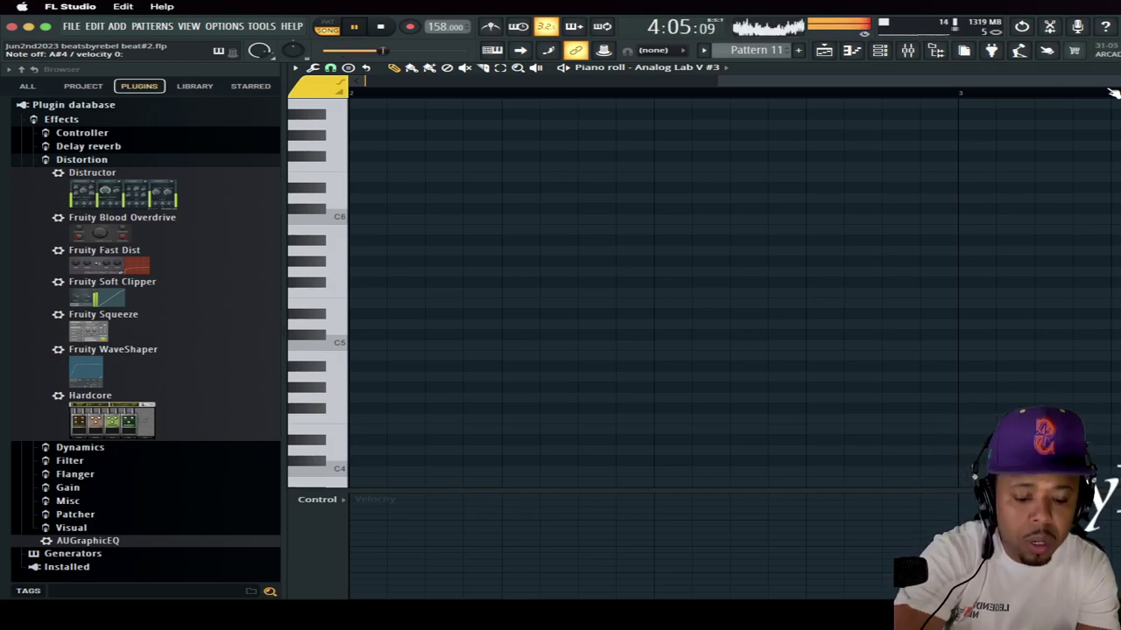
# Step: Arm recording and start a take of the Analog Lab V #4 melody in Pattern 11
pyautogui.press('space')
pyautogui.press('r')
pyautogui.press('space')
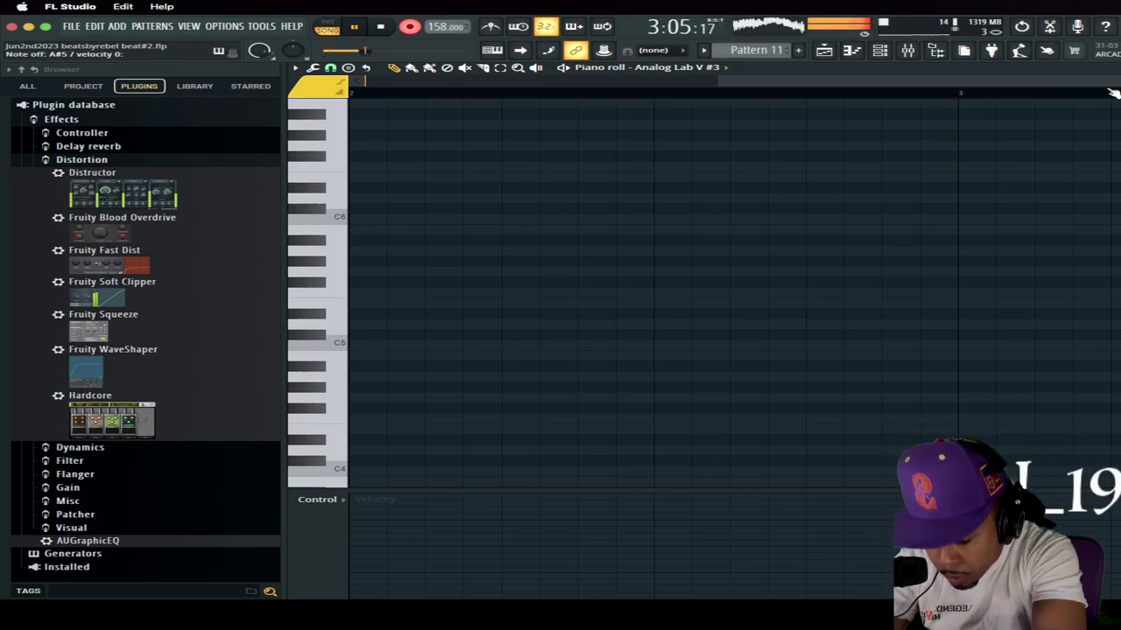
# Step: Undo each rejected take and try recording the Pattern 11 melody again from bar 1
pyautogui.press('space')
pyautogui.hotkey('ctrl', 'z')
pyautogui.press('space')
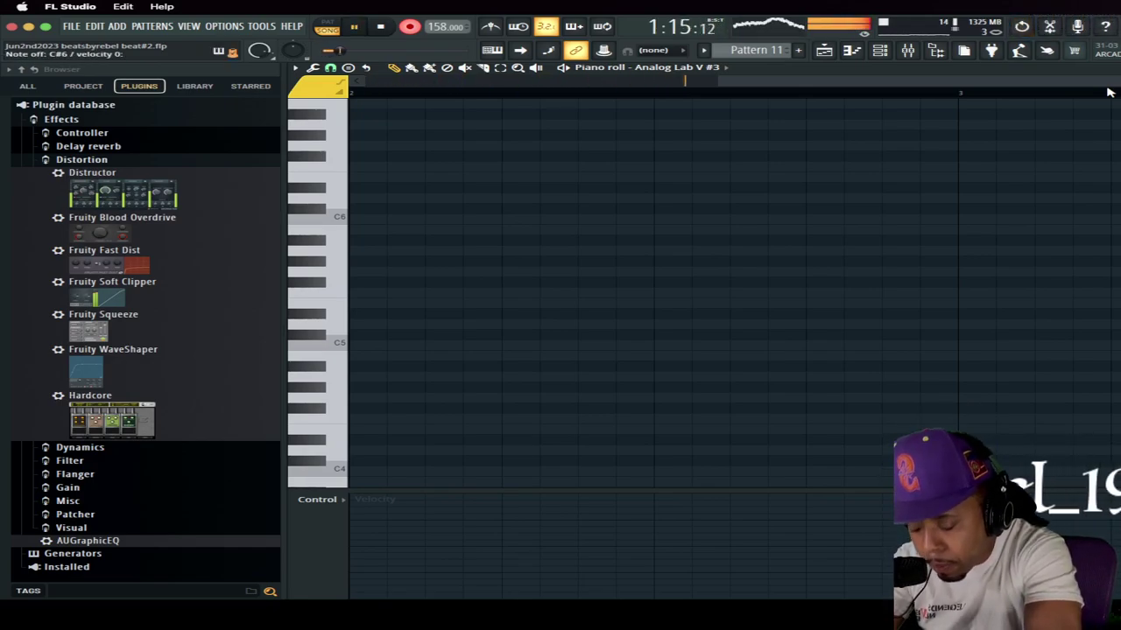
pyautogui.press('space')
pyautogui.hotkey('ctrl', 'z')
pyautogui.press('space')
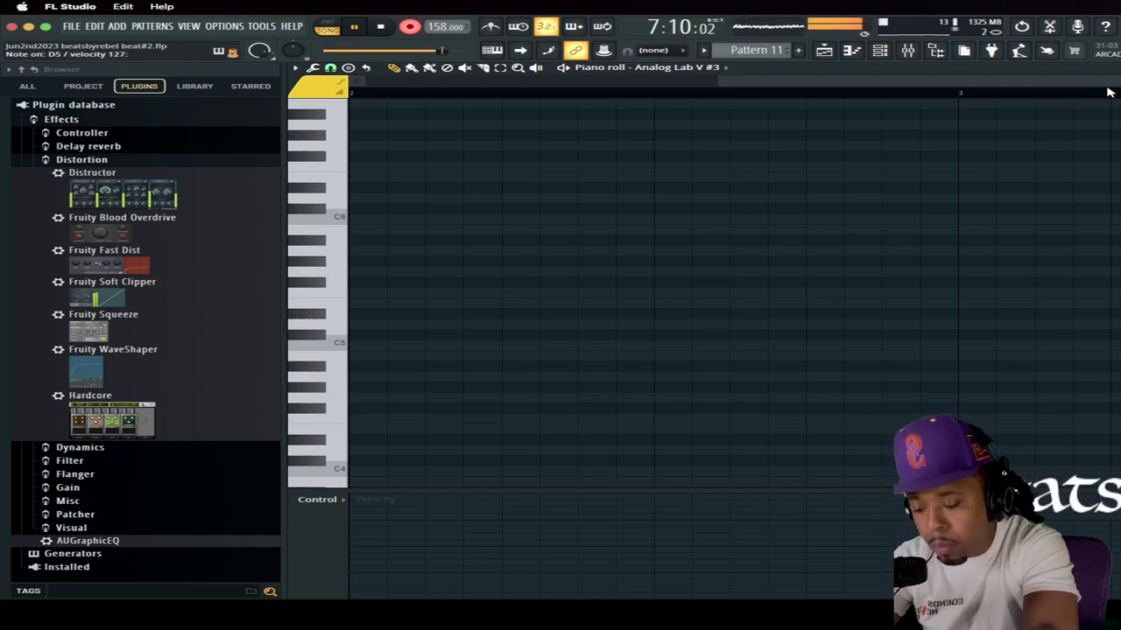
pyautogui.press('space')
pyautogui.press('super+z')
pyautogui.press('space')
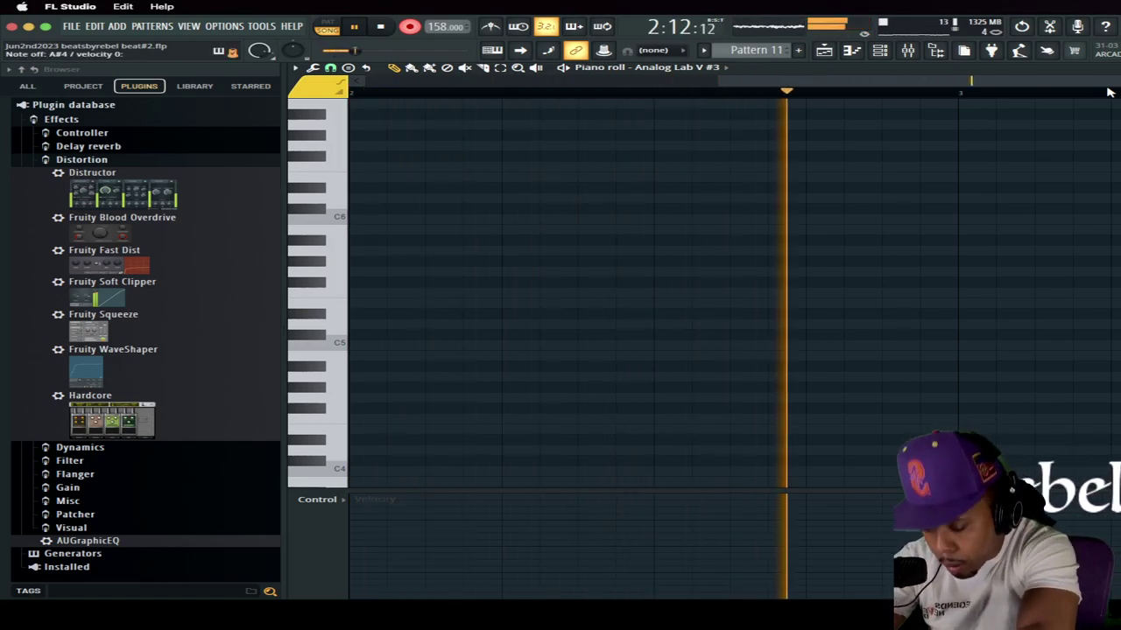
# Step: Discard the previous take and record the Analog Lab V #4 melody across the 8-bar loop in Pattern 11
pyautogui.press('space')
pyautogui.press('super+z')
pyautogui.press('space')
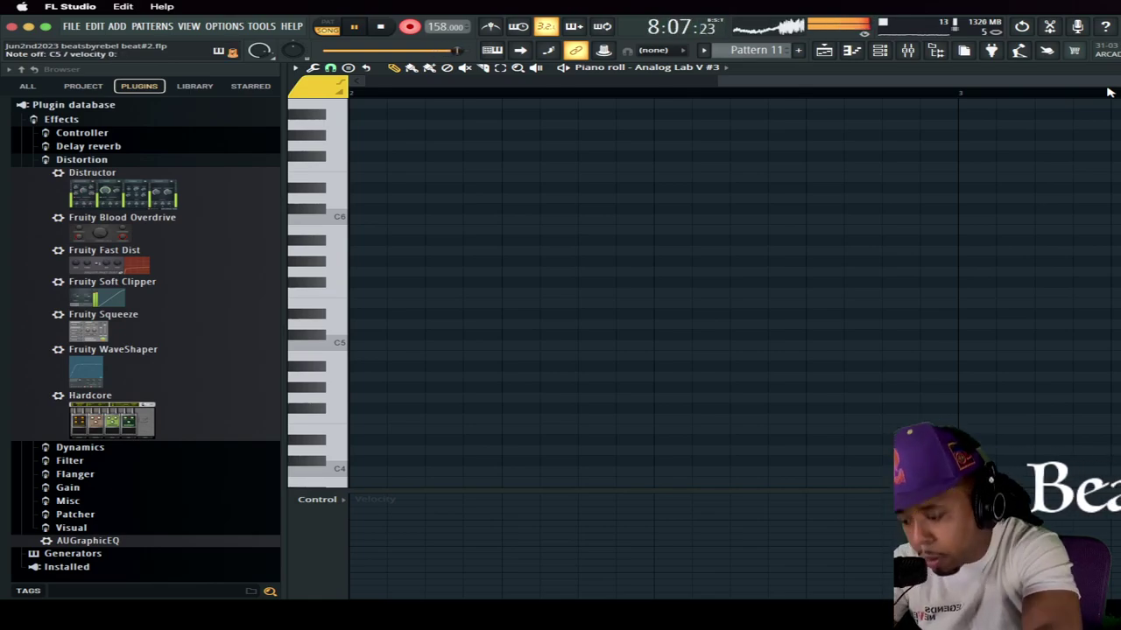
pyautogui.press('space')
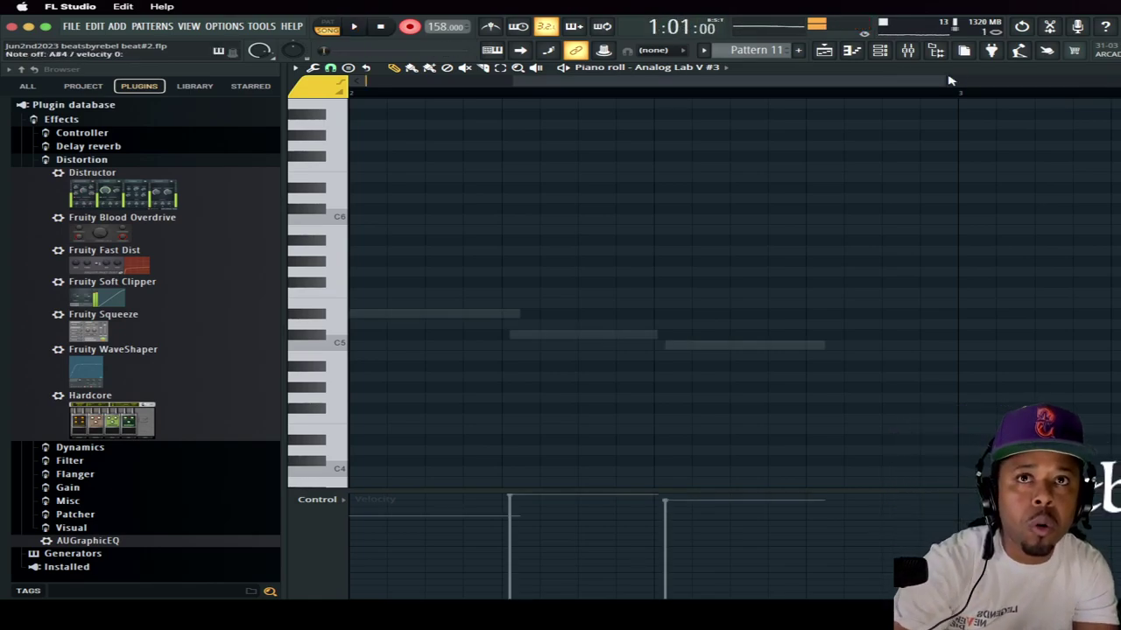
# Step: Open the recorded Analog Lab V #4 melody in the piano roll and quantize its notes to the grid with recording off
pyautogui.hscroll(-5, 802, 243)
pyautogui.hscroll(-1, 801, 244)
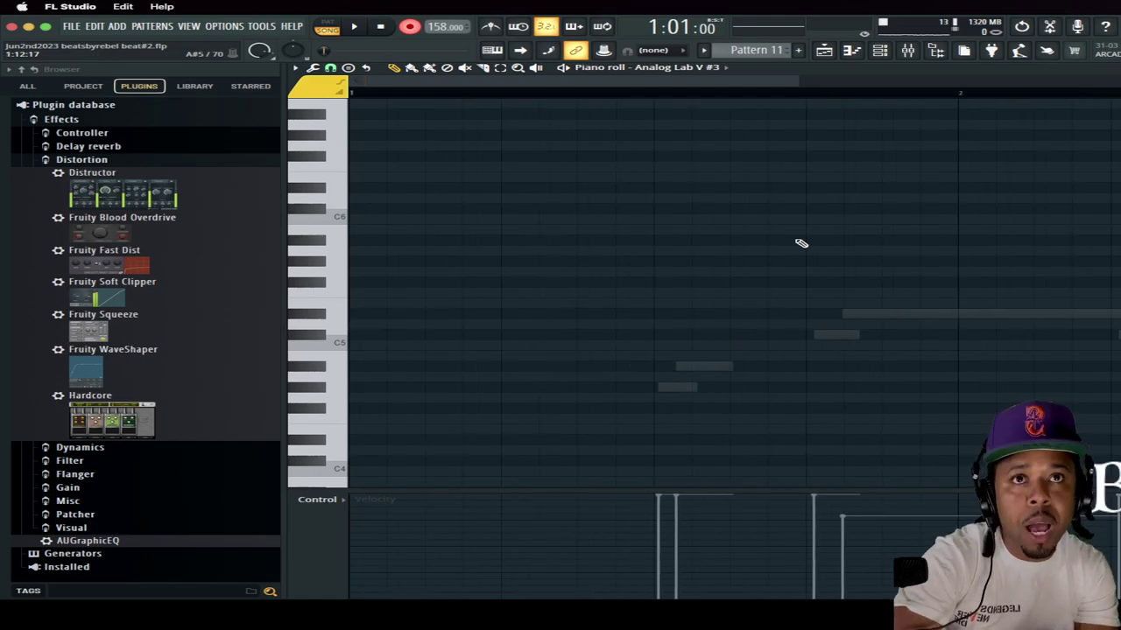
pyautogui.click(880, 50)
pyautogui.click(676, 270)
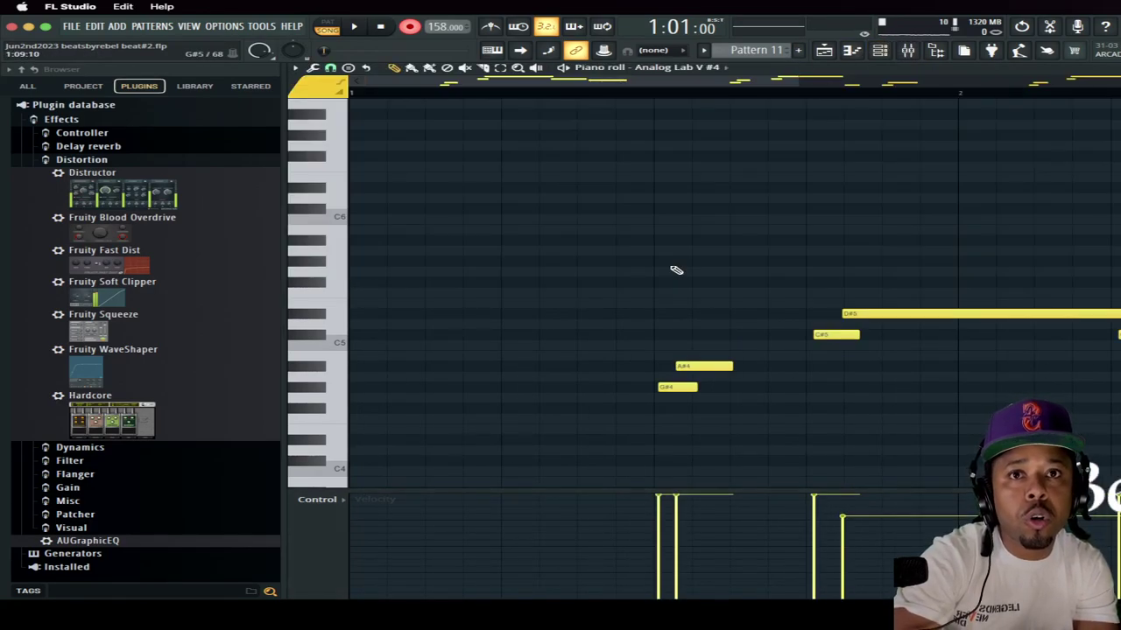
pyautogui.press('space')
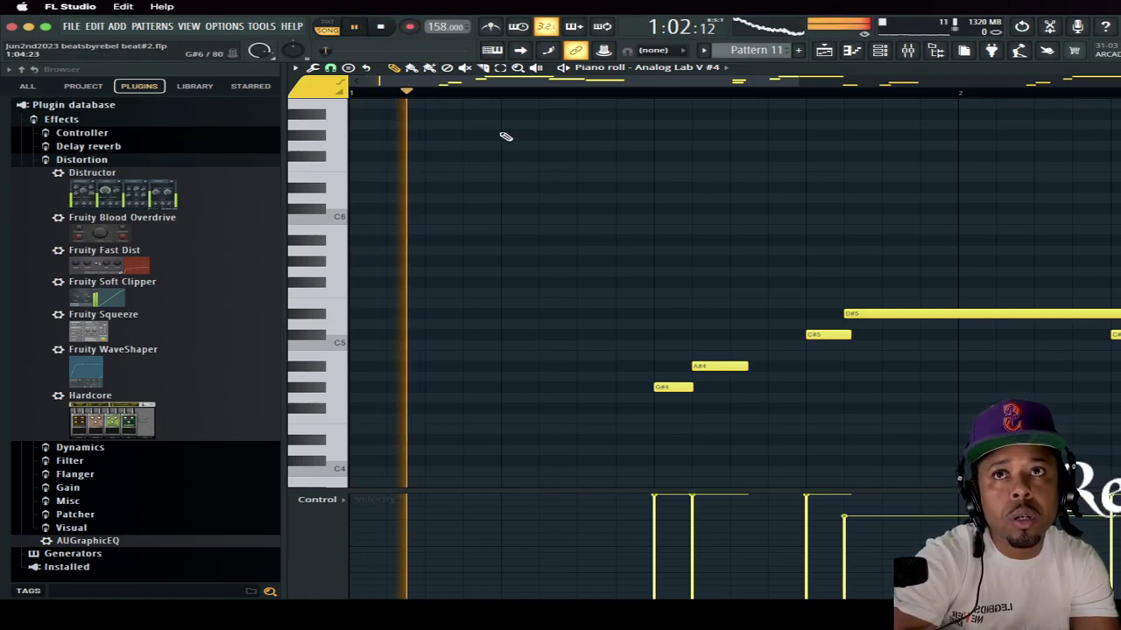
pyautogui.press('space')
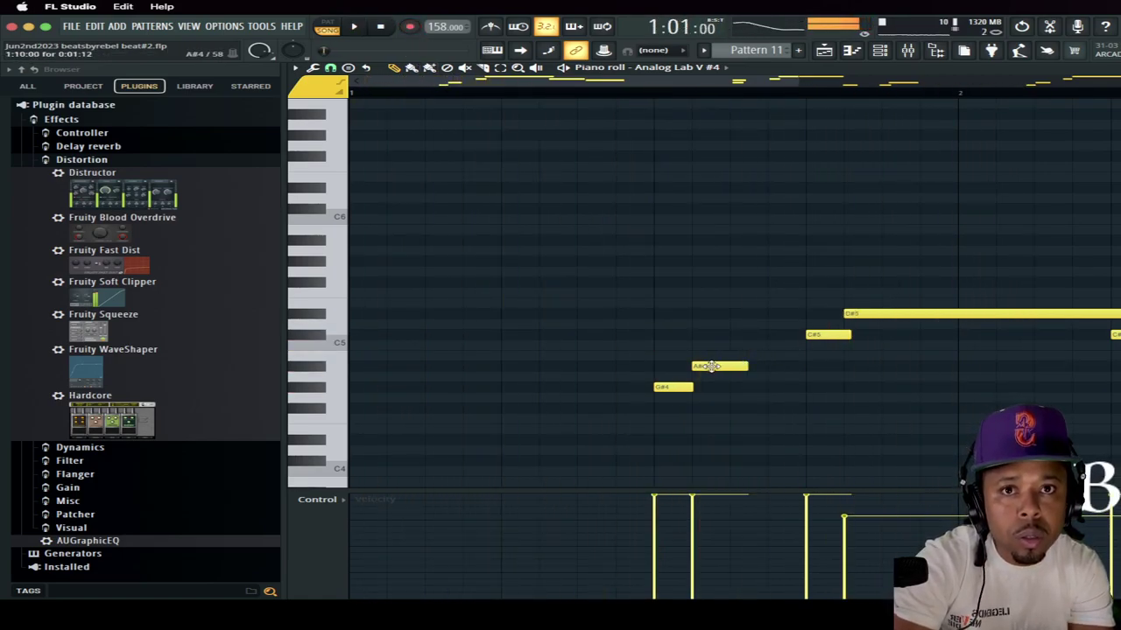
# Step: Delete the A#4 note in bar 1, try different lengths for the neighbouring G#4, and delete that note too
pyautogui.rightClick(713, 366)
pyautogui.moveTo(690, 387); pyautogui.dragTo(779, 397)
pyautogui.press('space')
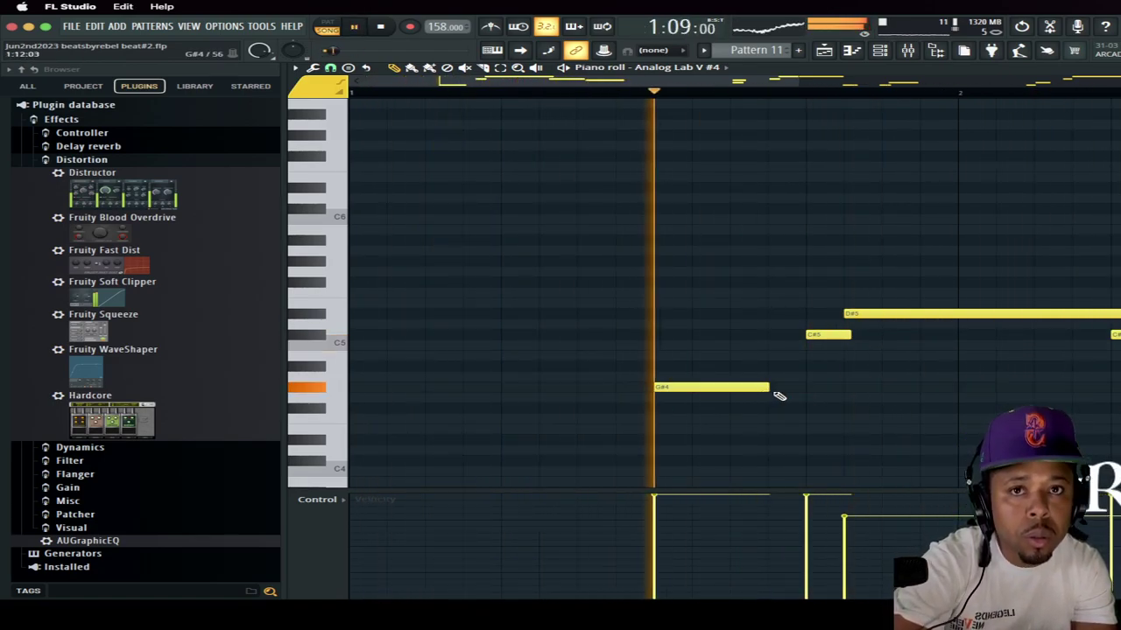
pyautogui.moveTo(770, 387); pyautogui.dragTo(732, 388)
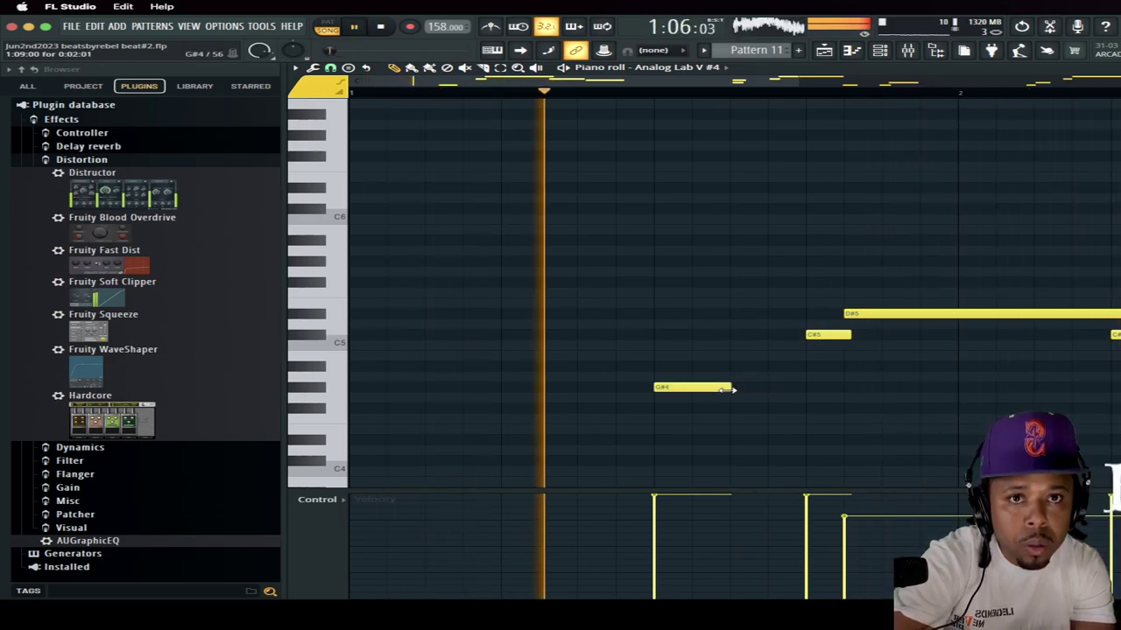
pyautogui.rightClick(704, 389)
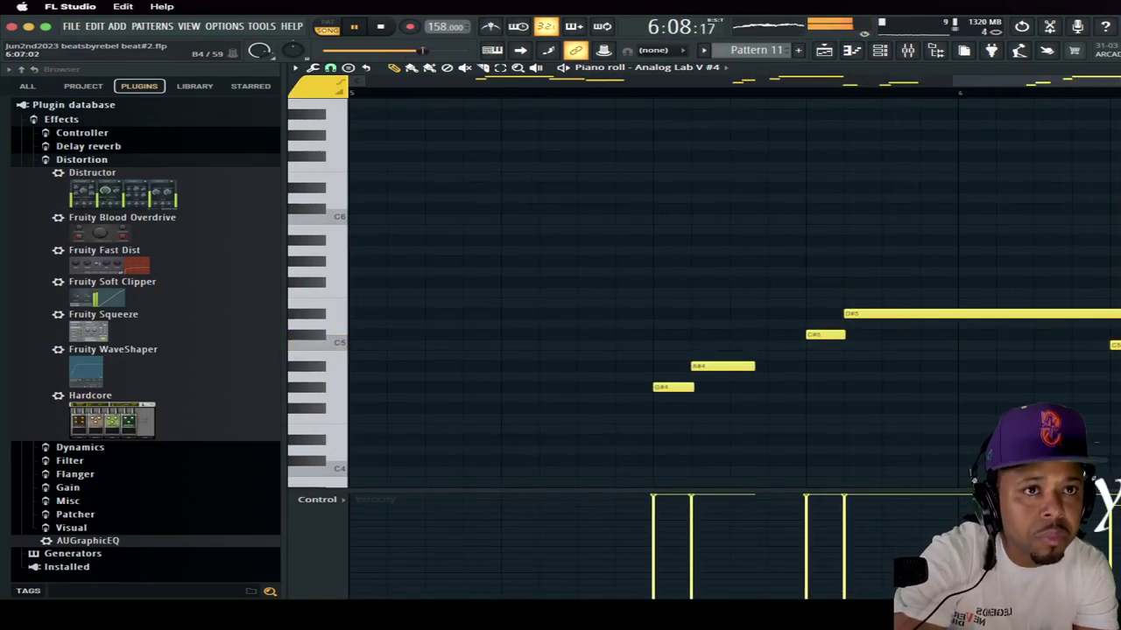
# Step: Delete the F#4 note near the end of bar 8, move the G#4 there down to F4 and play the beat
pyautogui.press('space')
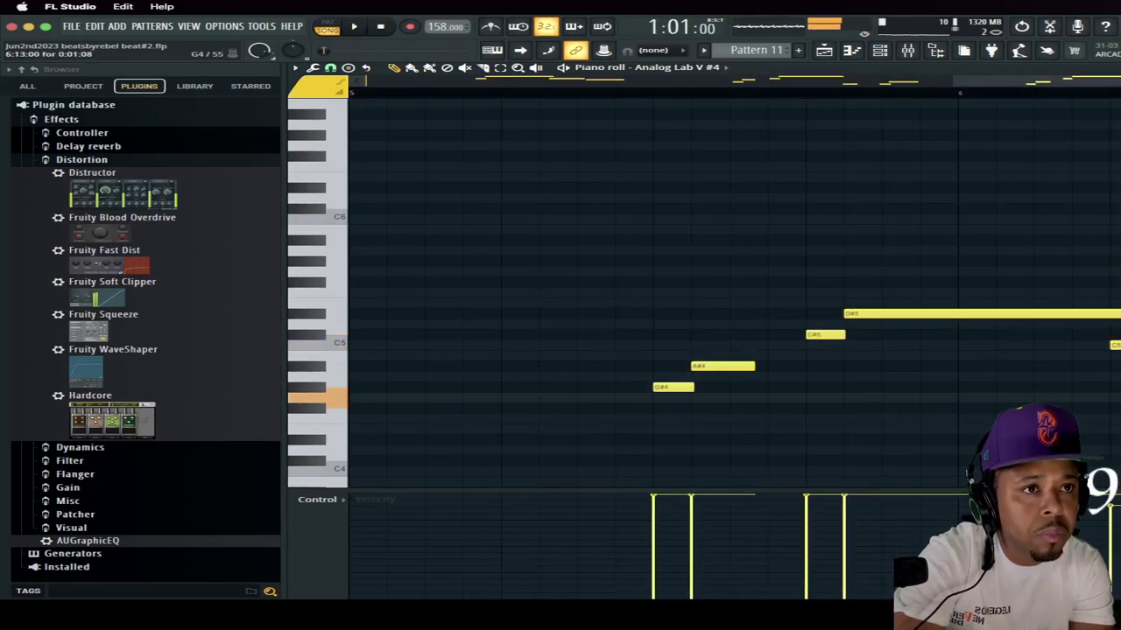
pyautogui.press('space')
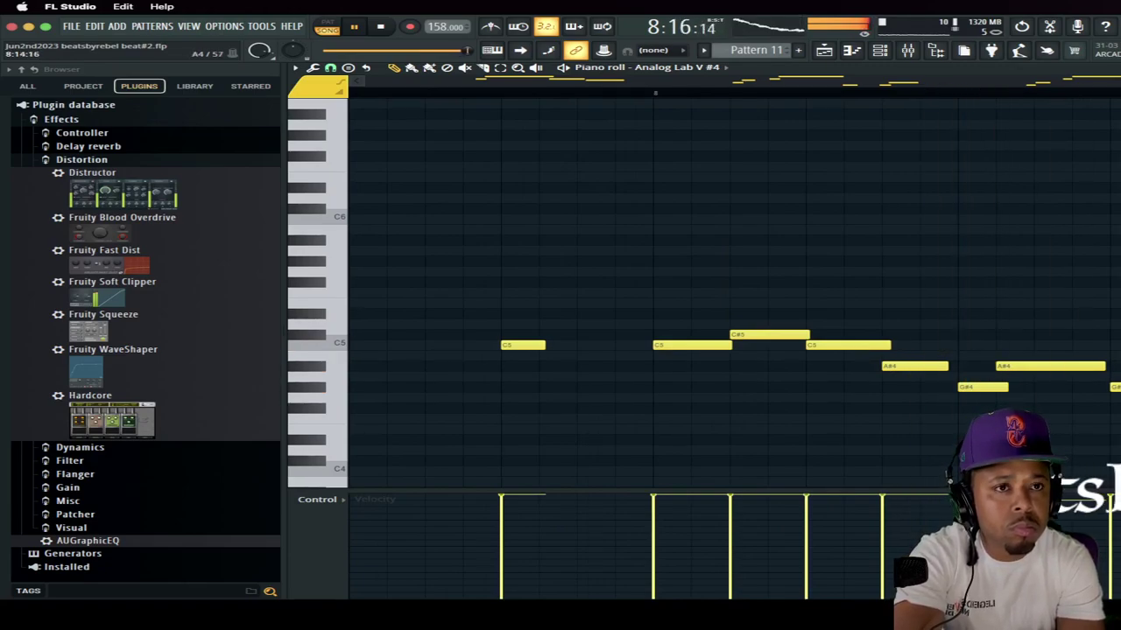
pyautogui.press('space')
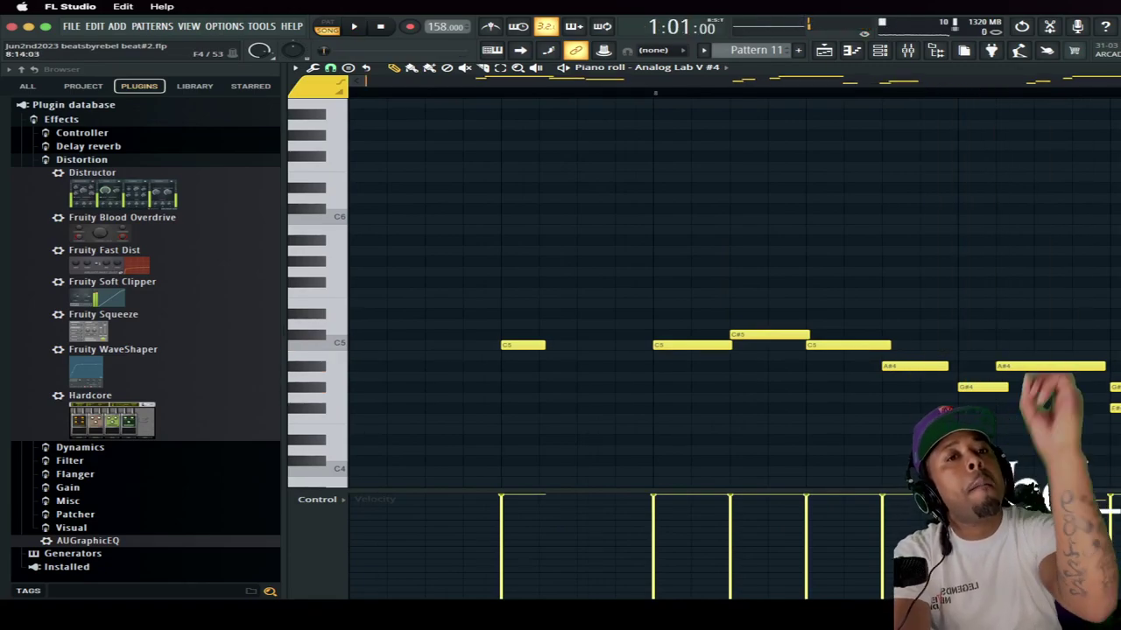
pyautogui.rightClick(1117, 408)
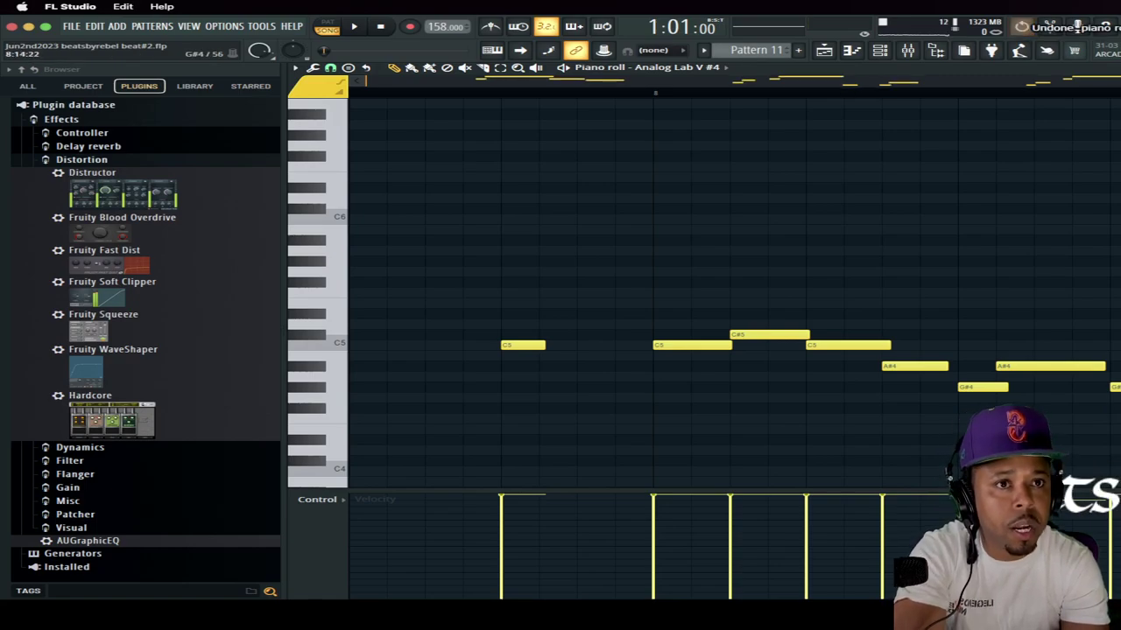
pyautogui.moveTo(1120, 376); pyautogui.dragTo(1120, 440)
pyautogui.press('space')
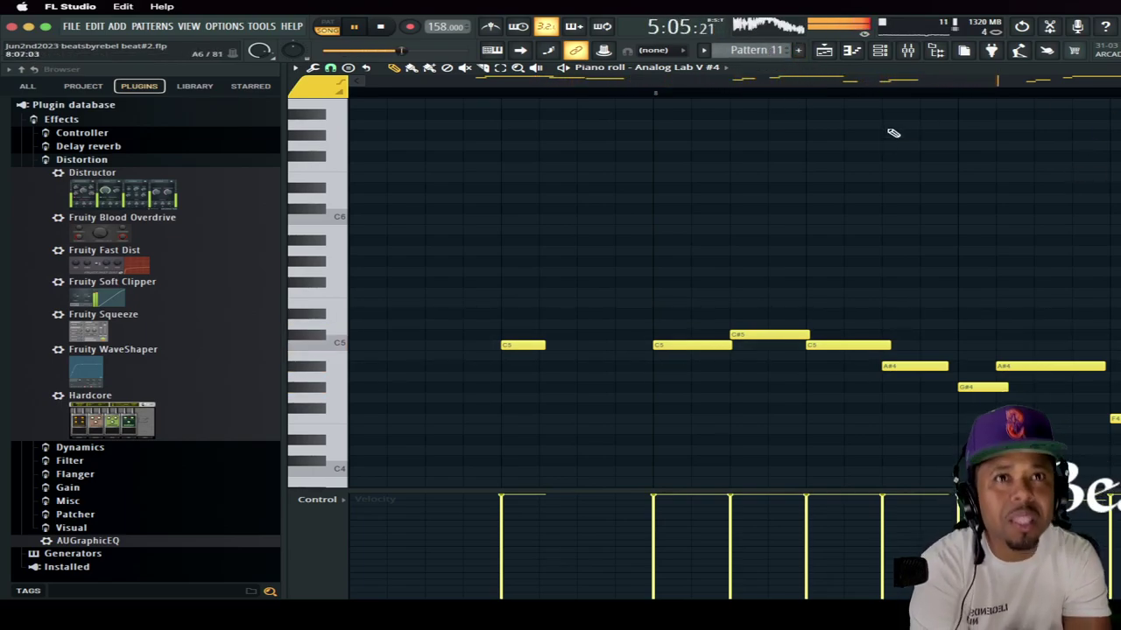
# Step: Toggle the mutes of the Analog Lab V channels and the 808 to compare the layers, leaving only Analog Lab V #4 muted
pyautogui.click(880, 51)
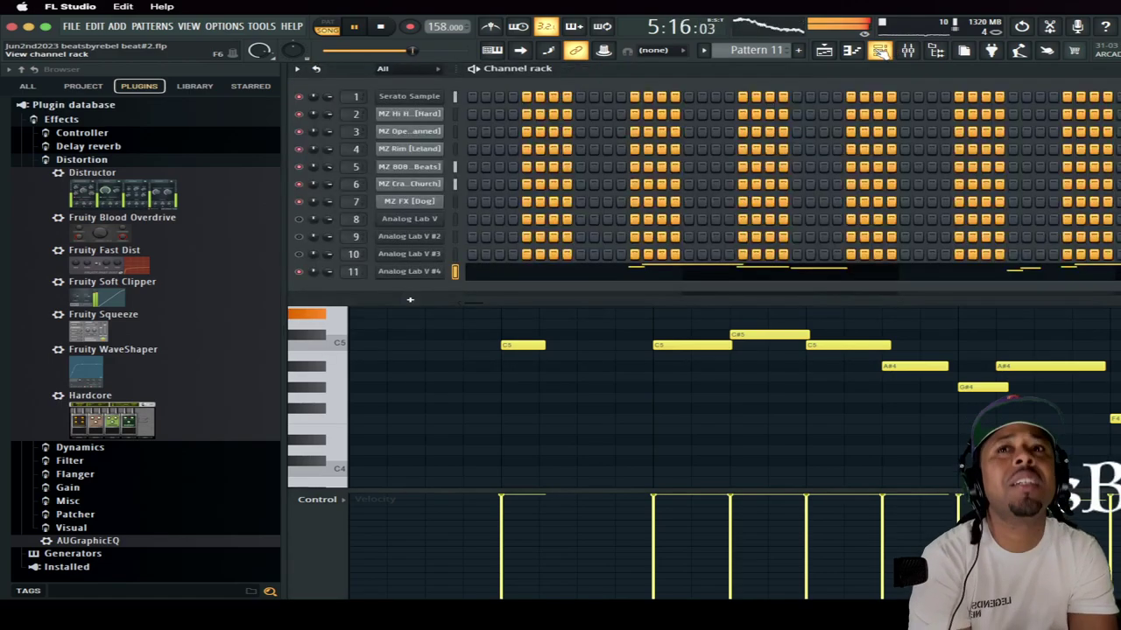
pyautogui.click(300, 255)
pyautogui.click(300, 271)
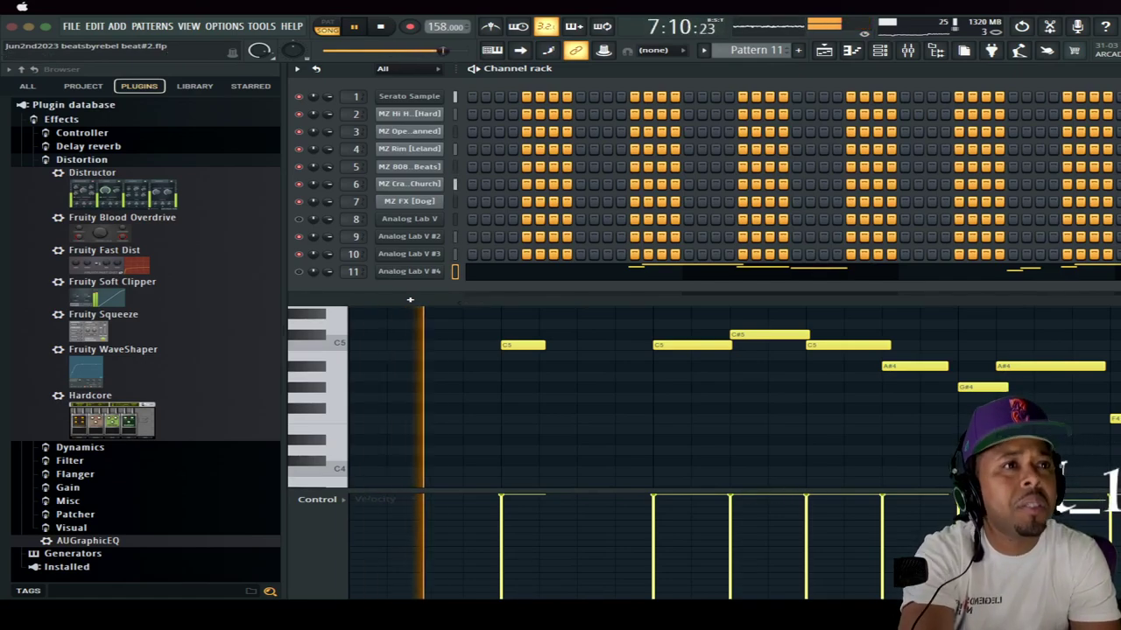
pyautogui.click(301, 236)
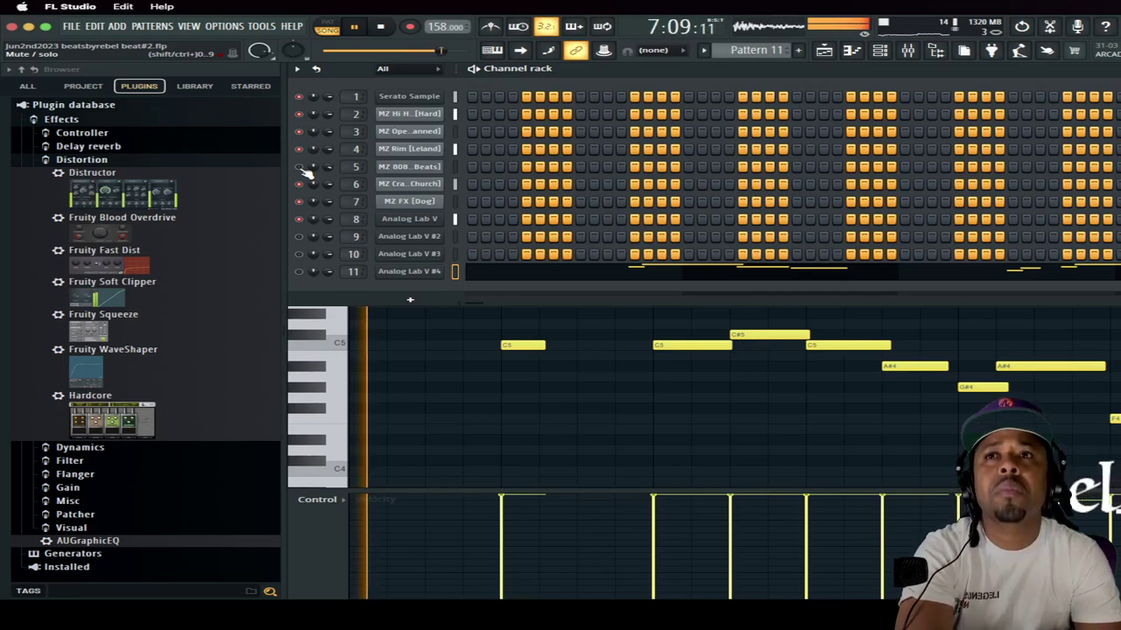
pyautogui.click(300, 168)
pyautogui.click(301, 273)
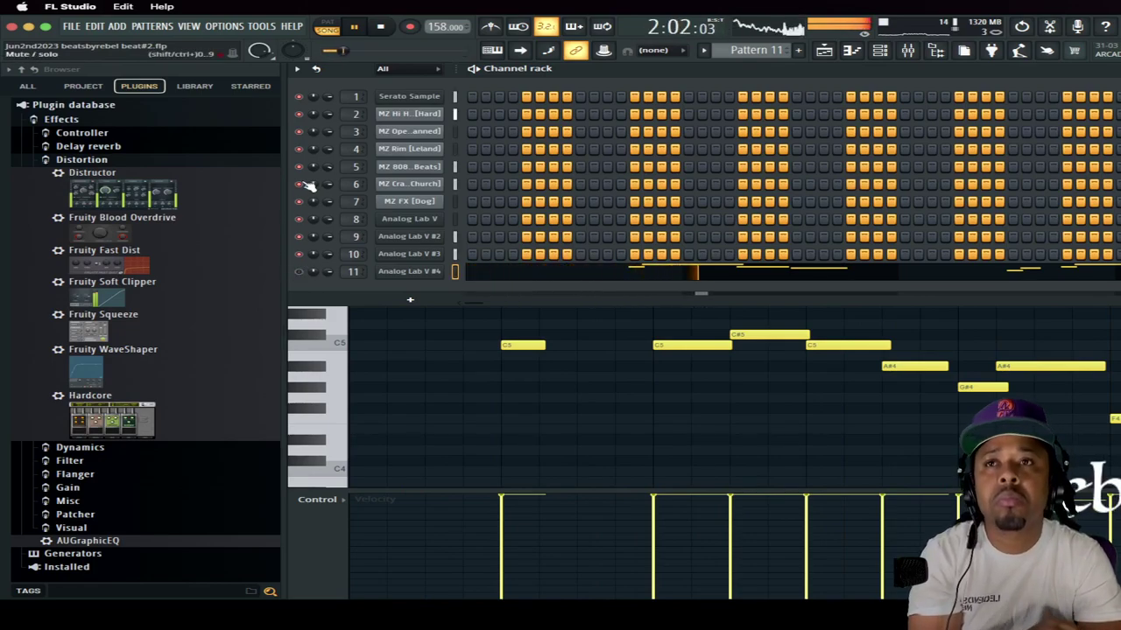
# Step: Mute the Analog Lab V and Analog Lab V #2 channels while keeping Analog Lab V #3 playing
pyautogui.click(299, 255)
pyautogui.click(298, 236)
pyautogui.click(299, 220)
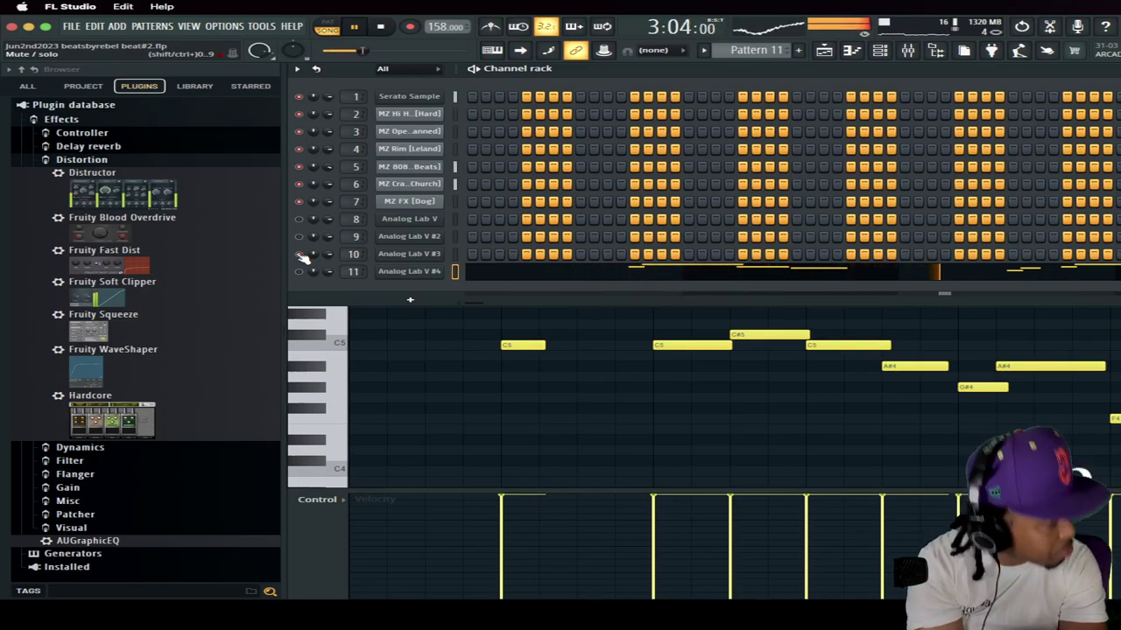
# Step: Lower the volume of mixer track 7 to 73% (-6.4 dB)
pyautogui.click(908, 51)
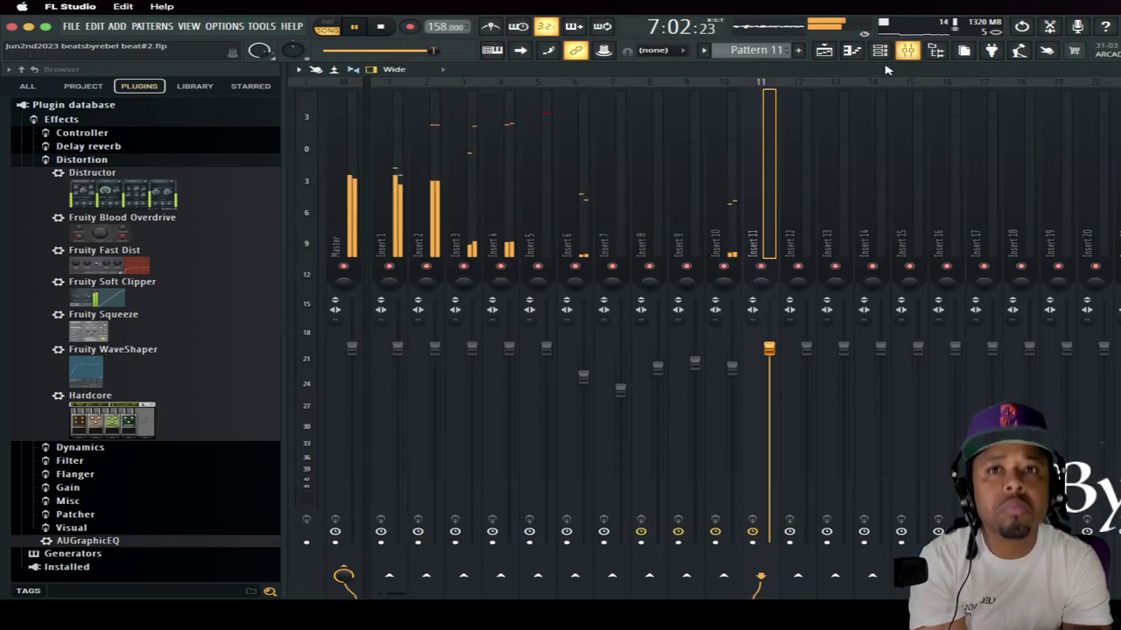
pyautogui.click(620, 392)
pyautogui.moveTo(620, 391); pyautogui.dragTo(620, 401)
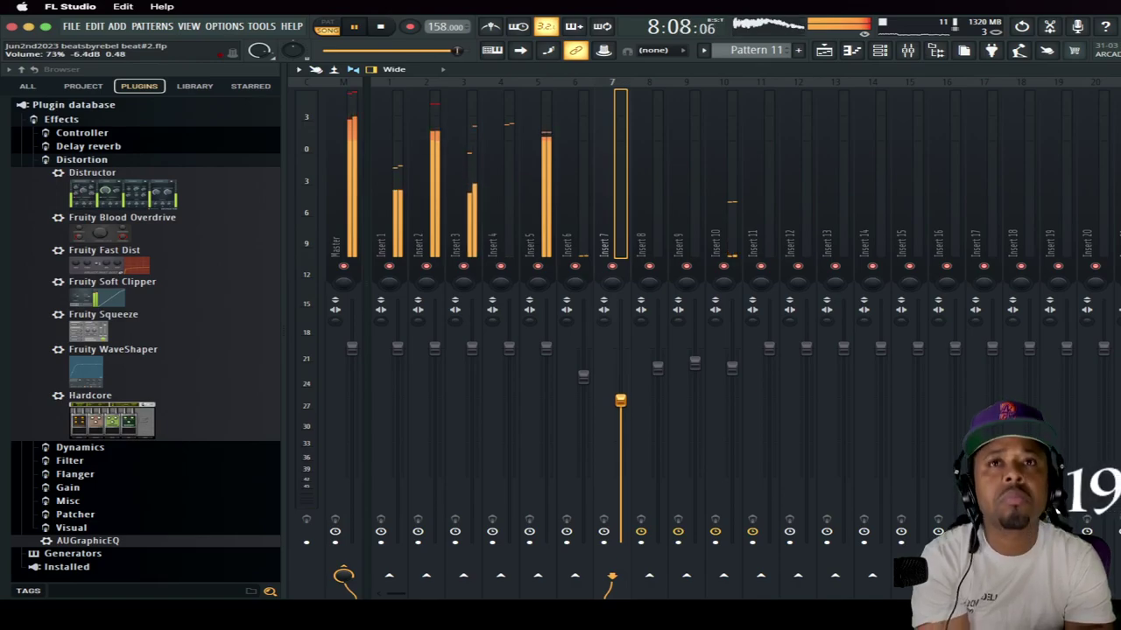